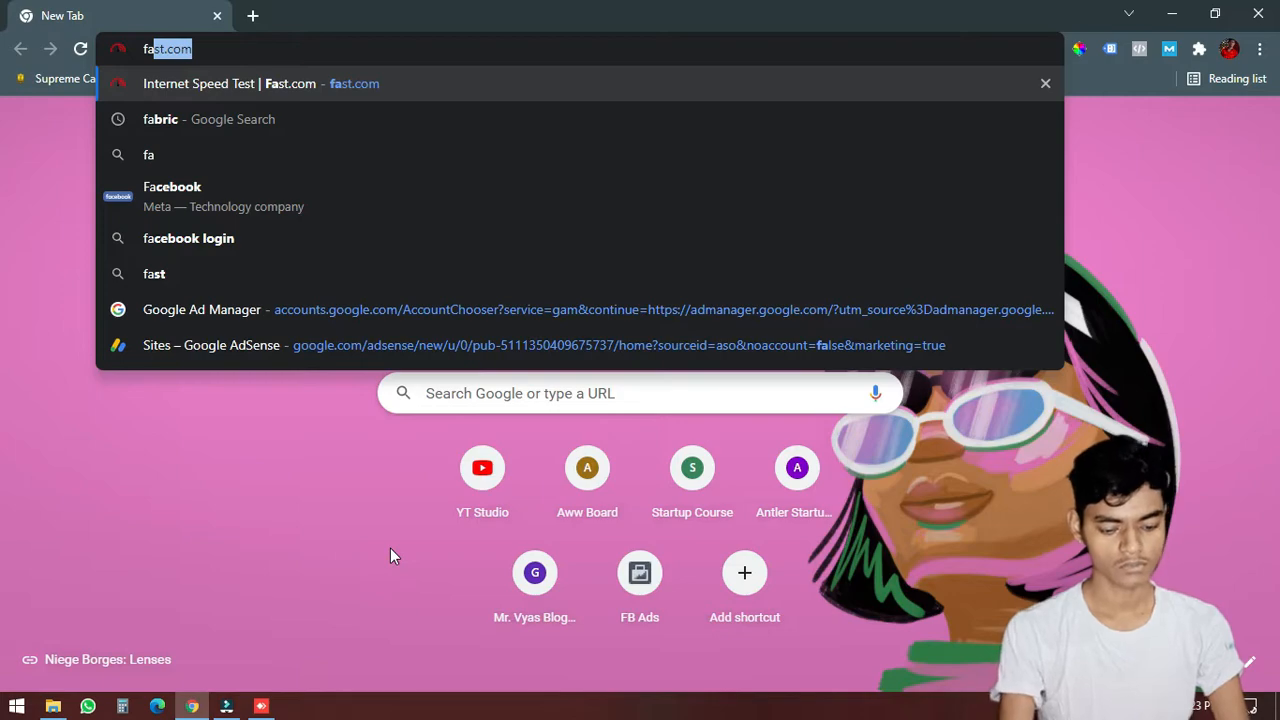
Step: Log in to facebook.com with the saved credentials and open the Digital Vaigyanik page from the managed pages
type("cebook")
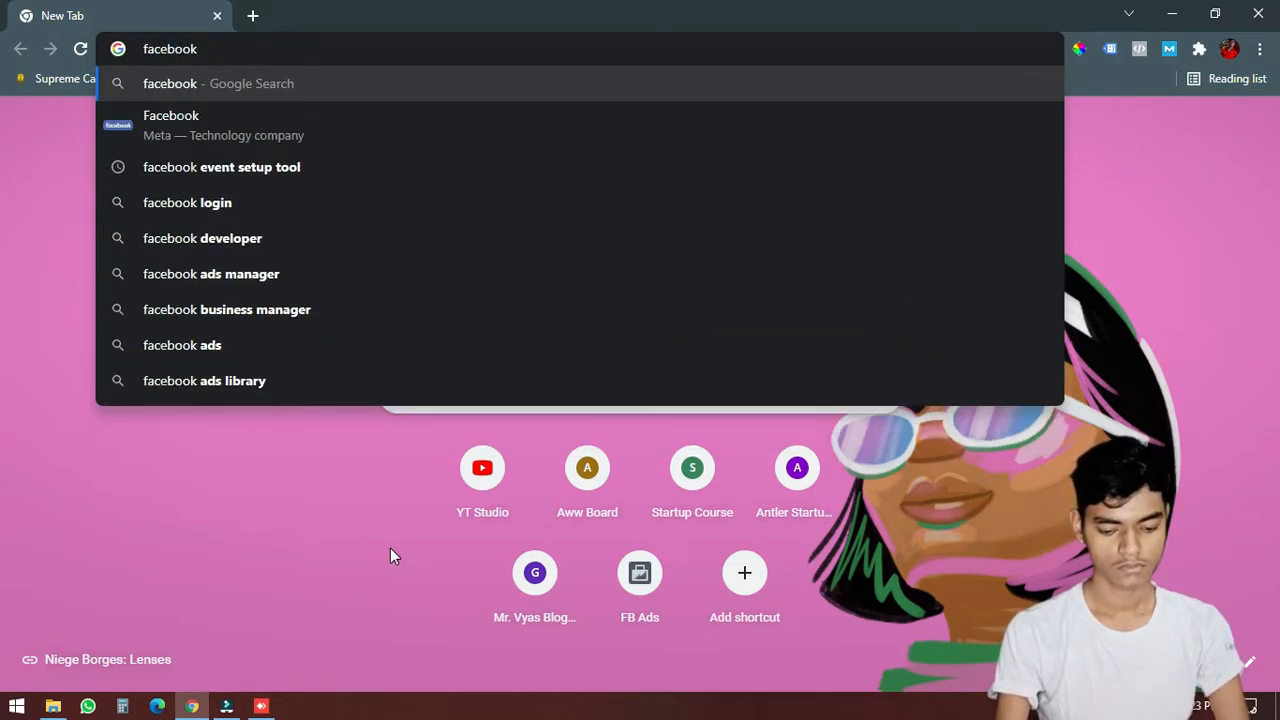
type(".com")
key("Return")
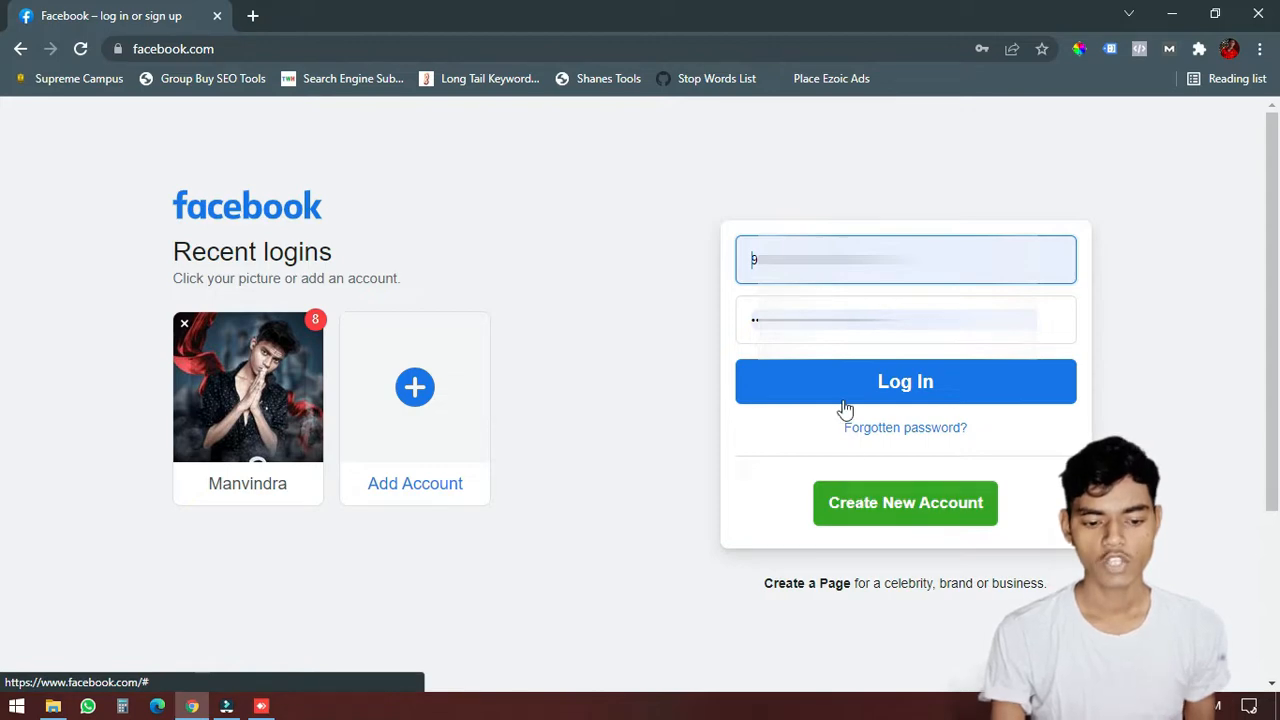
left_click(840, 370)
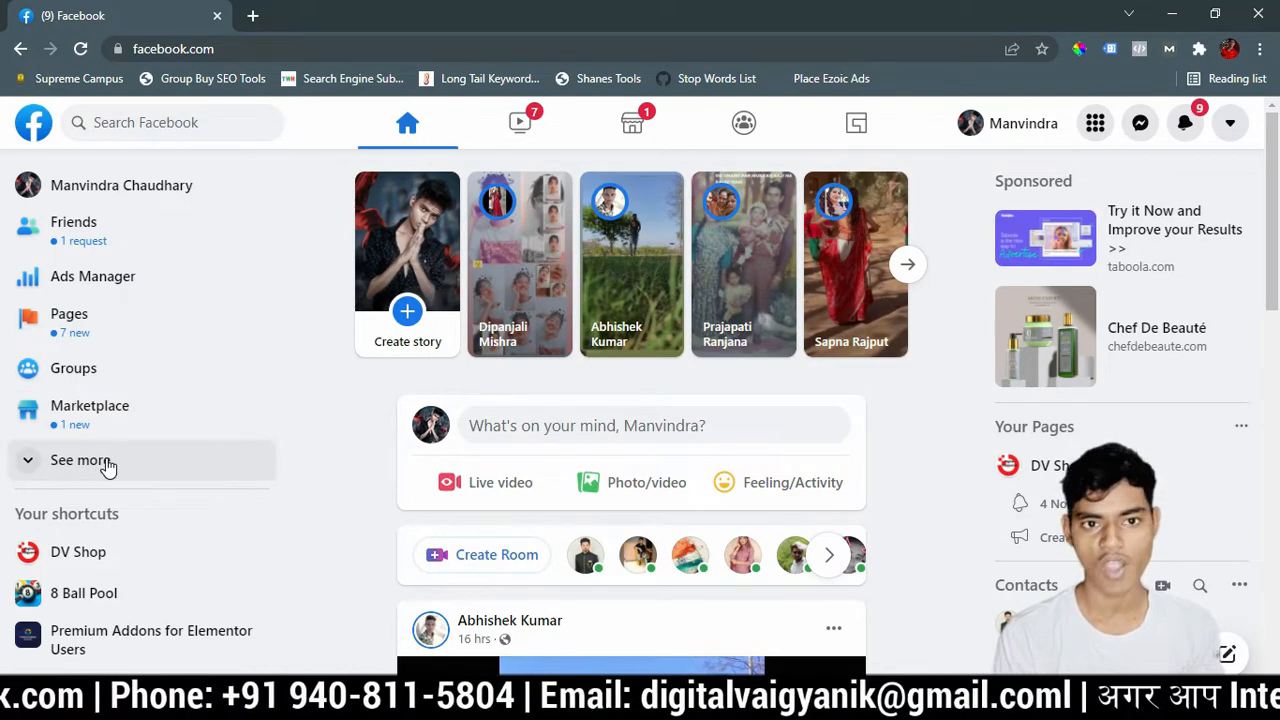
left_click(58, 326)
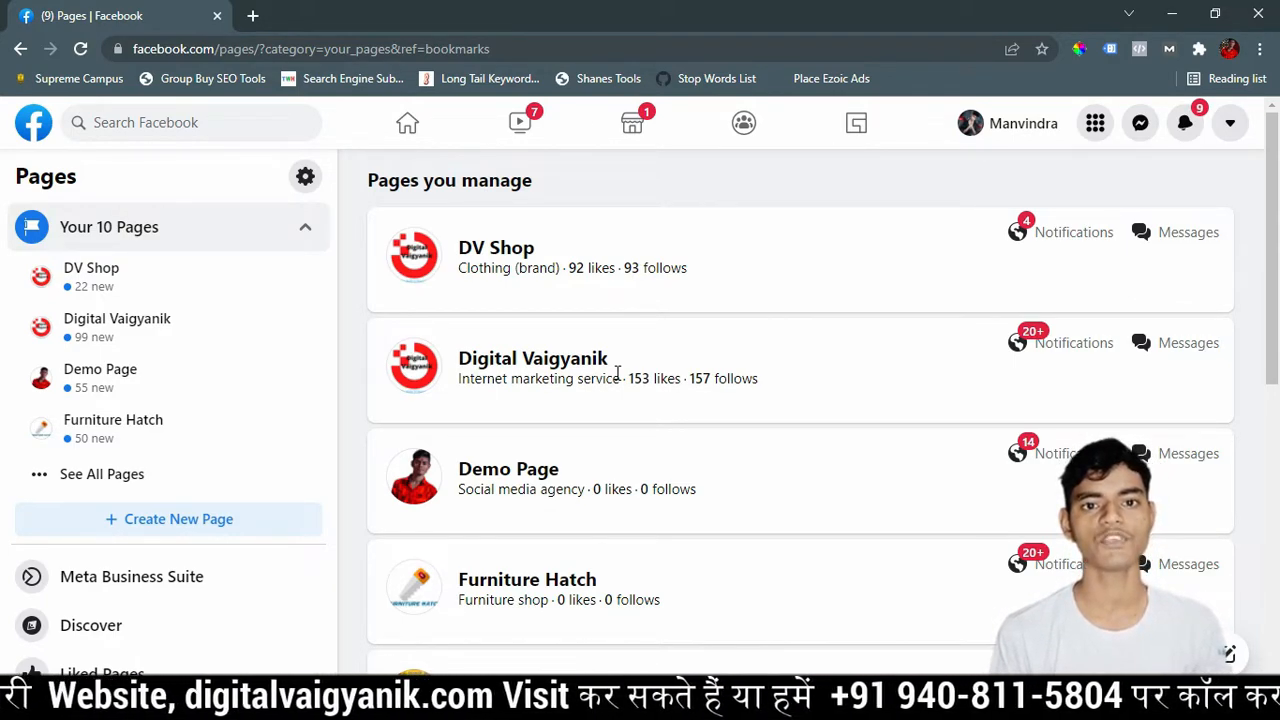
left_click(509, 357)
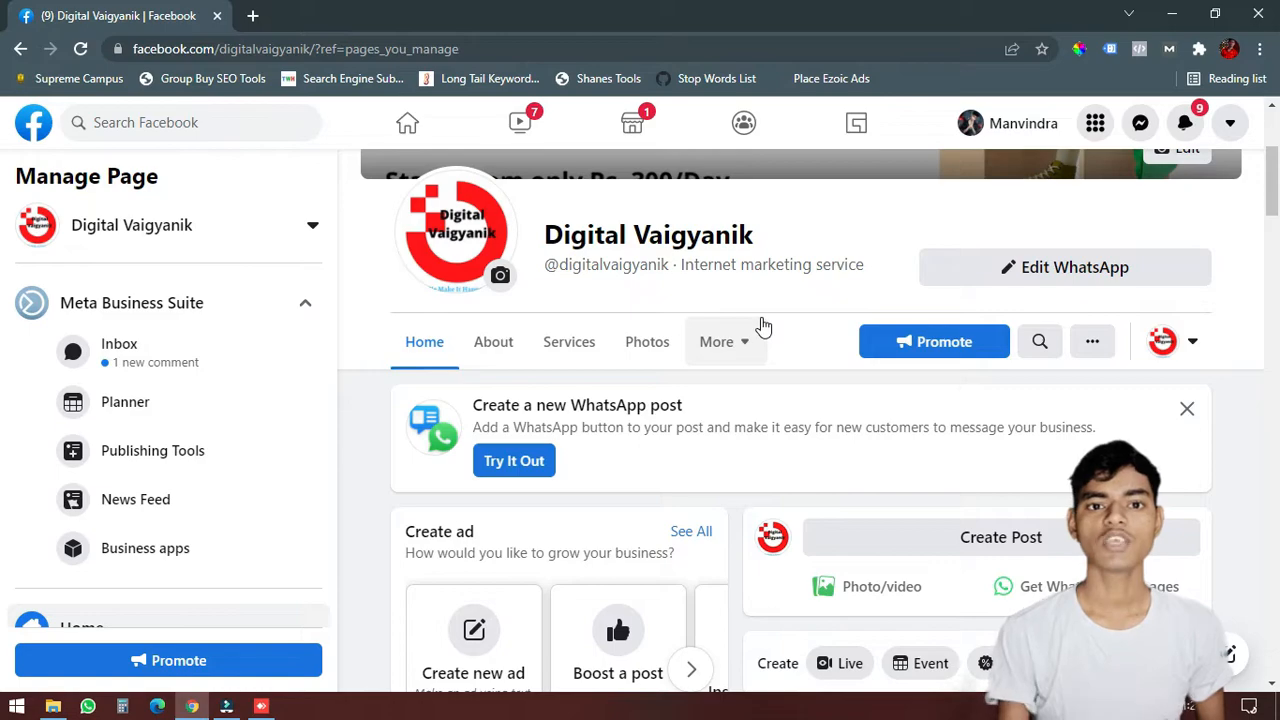
Step: Open Meta Business Suite in a new browser tab and go from its settings to the full business settings
key("ctrl+t")
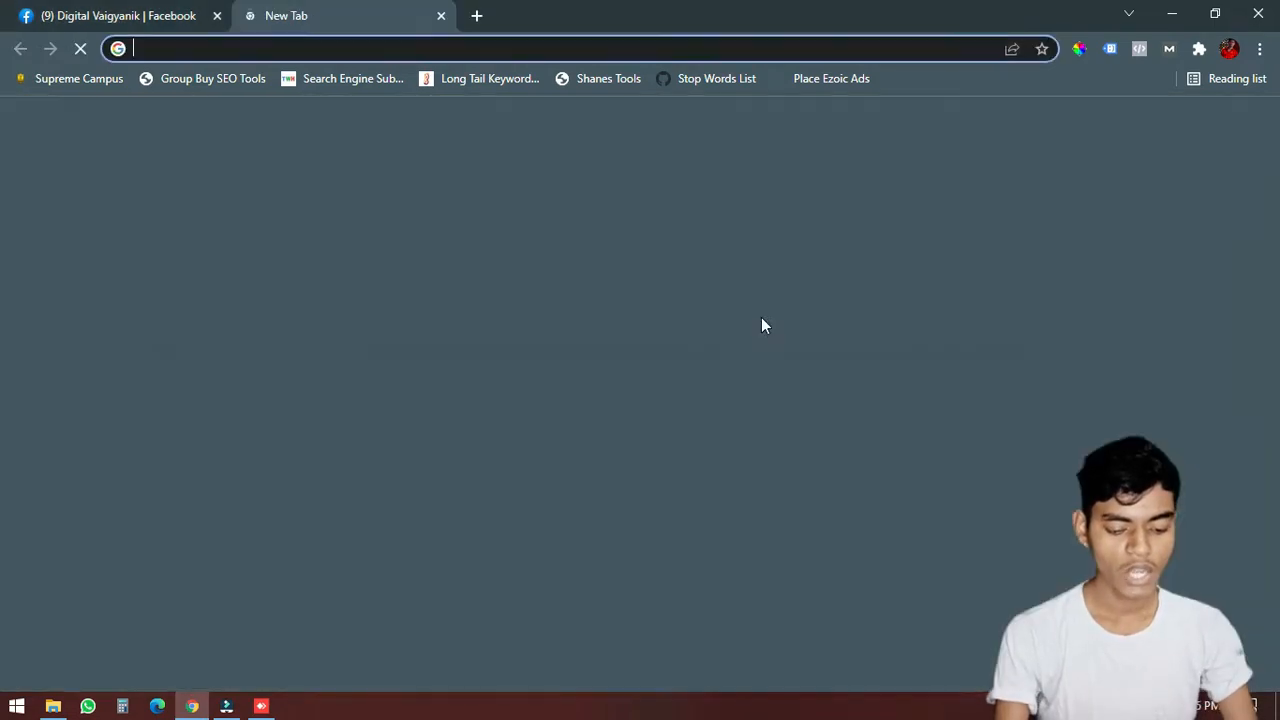
type("fac")
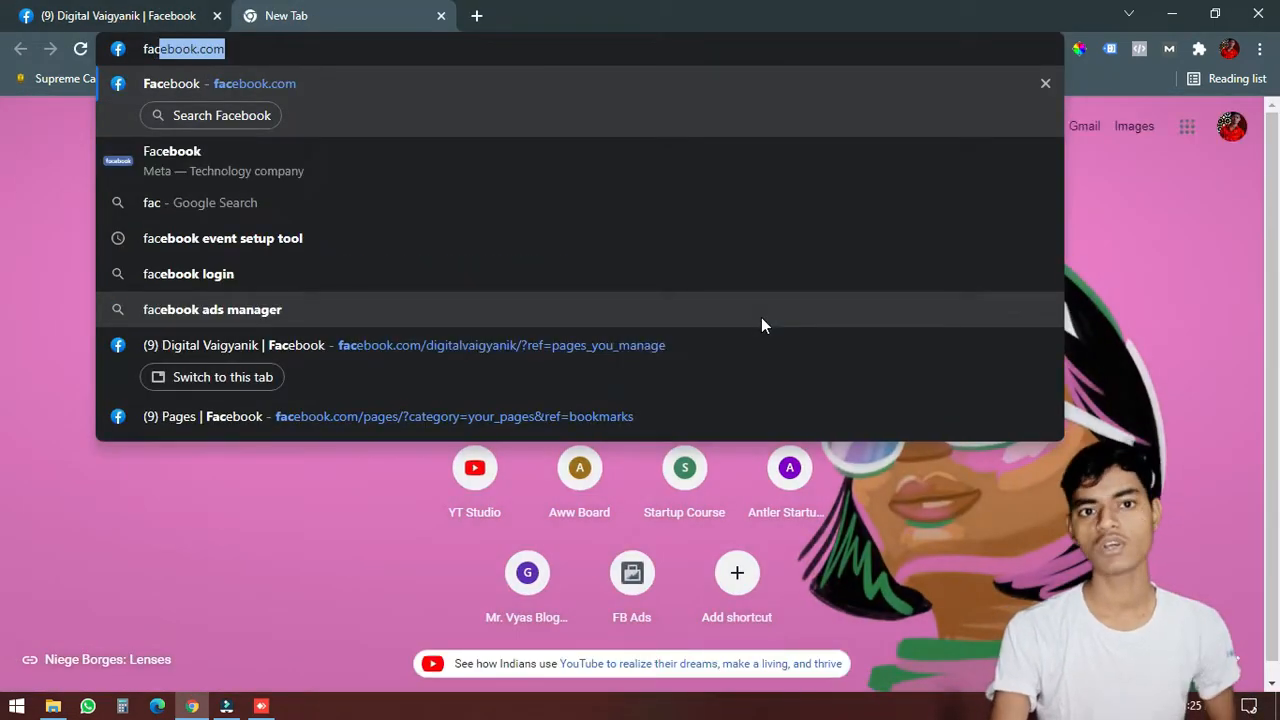
key("BackSpace")
key("BackSpace")
key("BackSpace")
key("BackSpace")
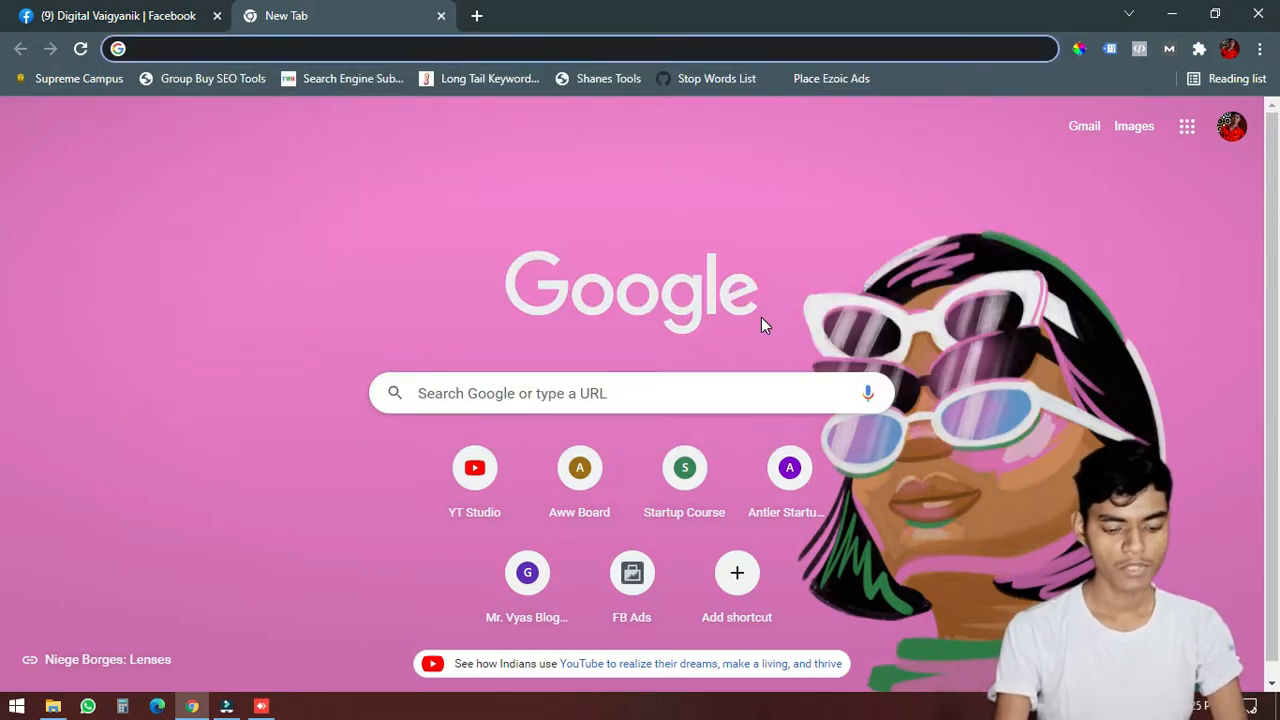
type("ads")
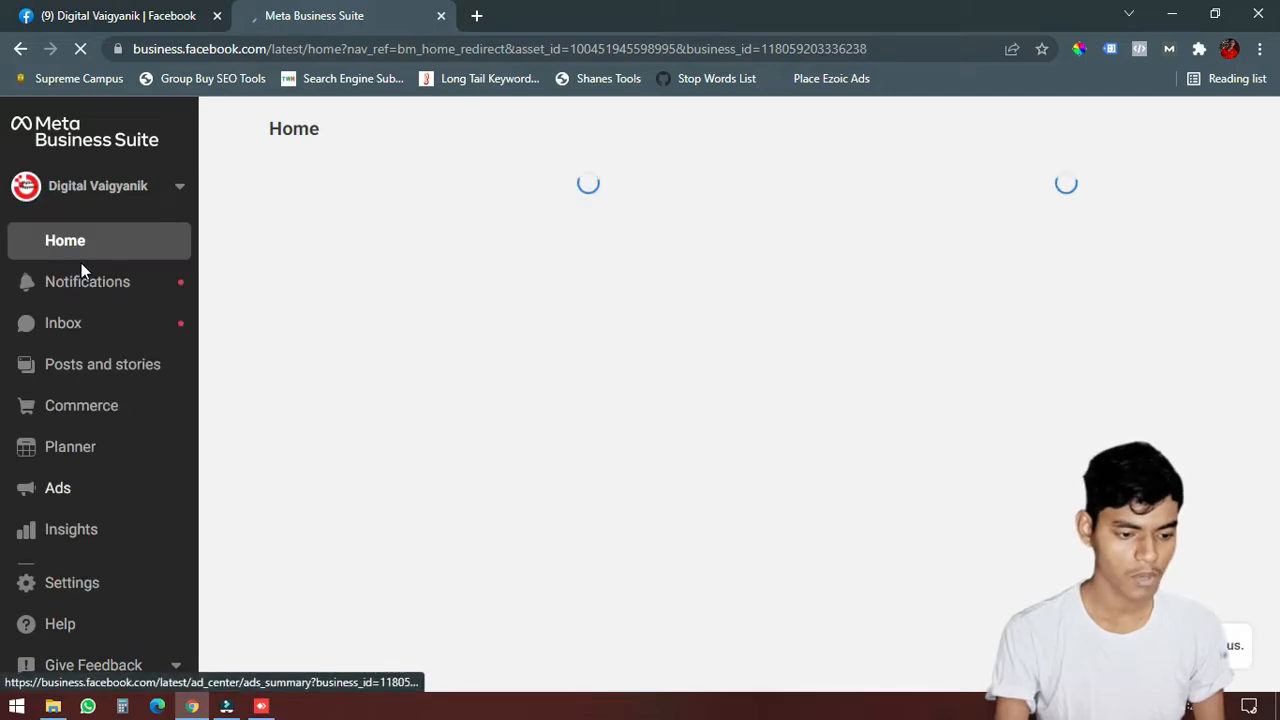
left_click(28, 497)
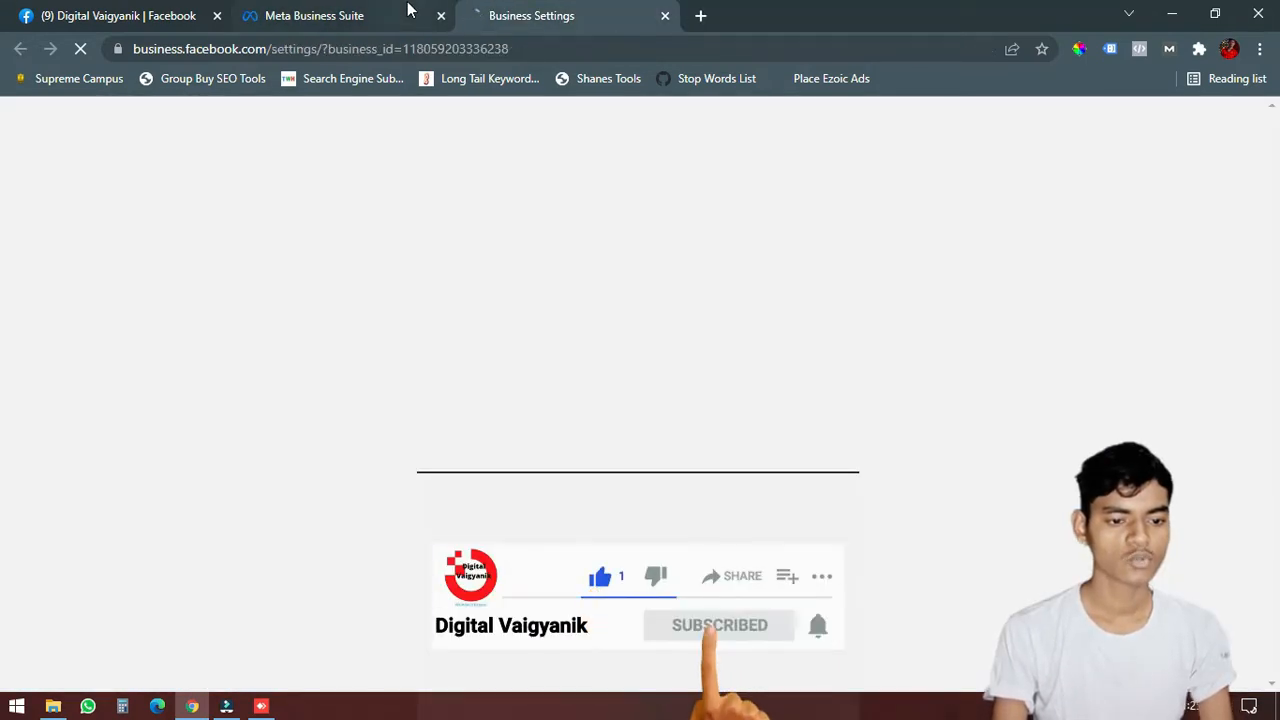
Step: Close the Meta Business Suite tab and keep the Business Settings tab
left_click(406, 8)
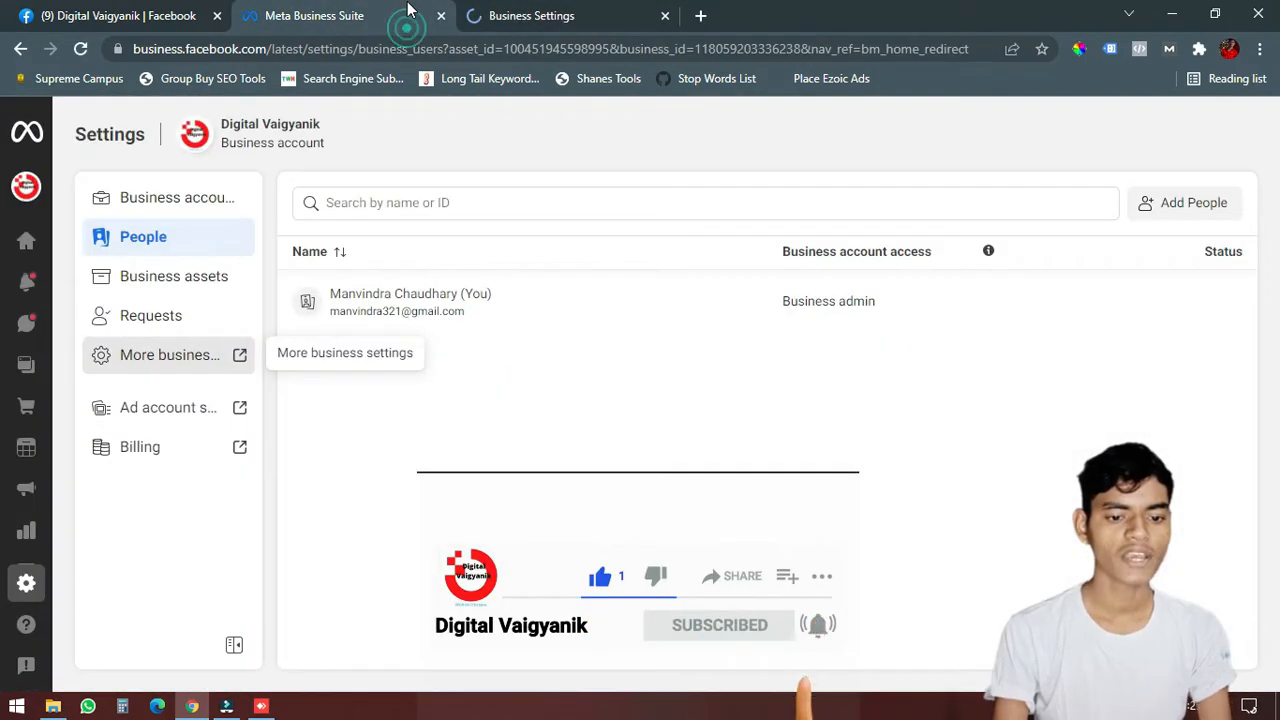
left_click(505, 8)
left_click(351, 8)
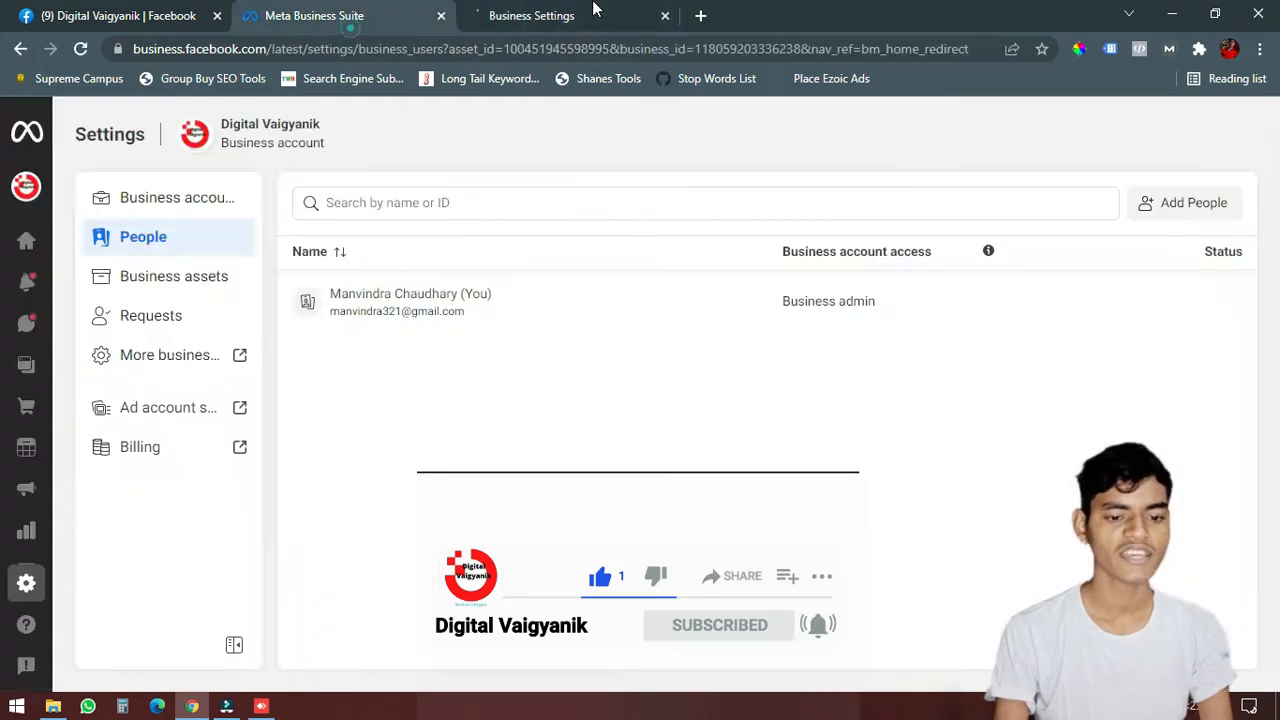
left_click(611, 8)
left_click(290, 8)
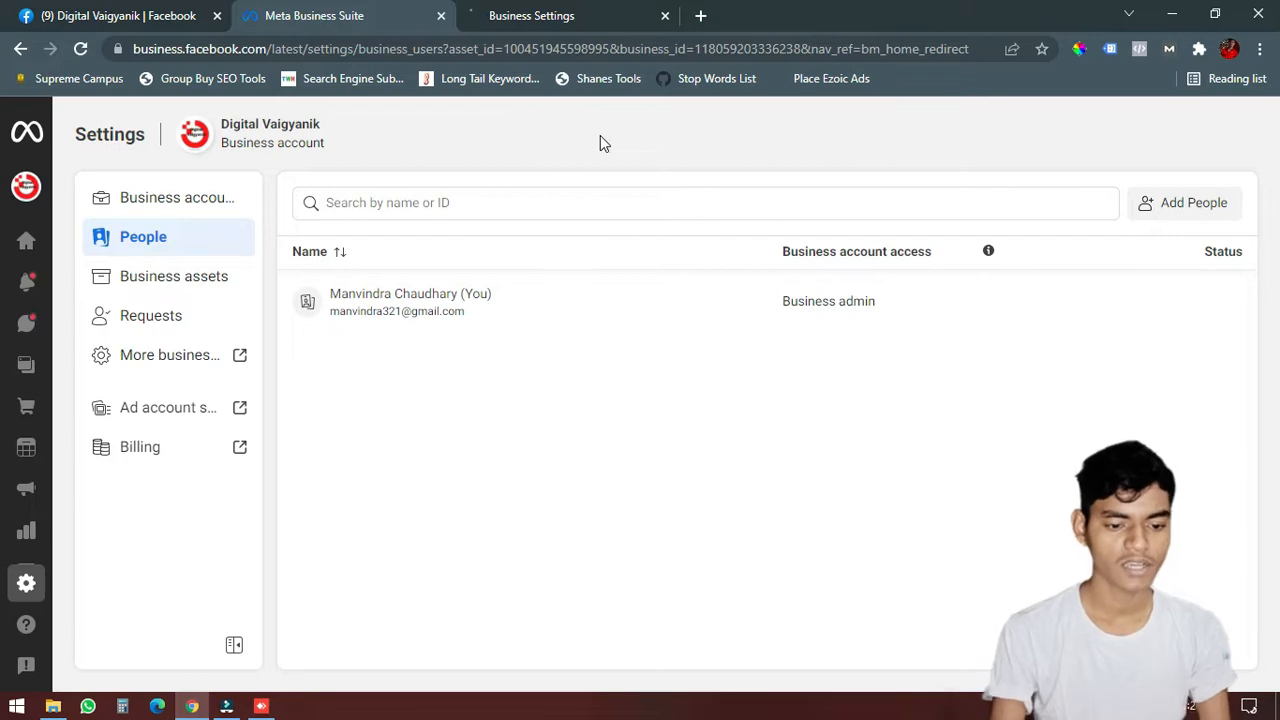
key("ctrl+w")
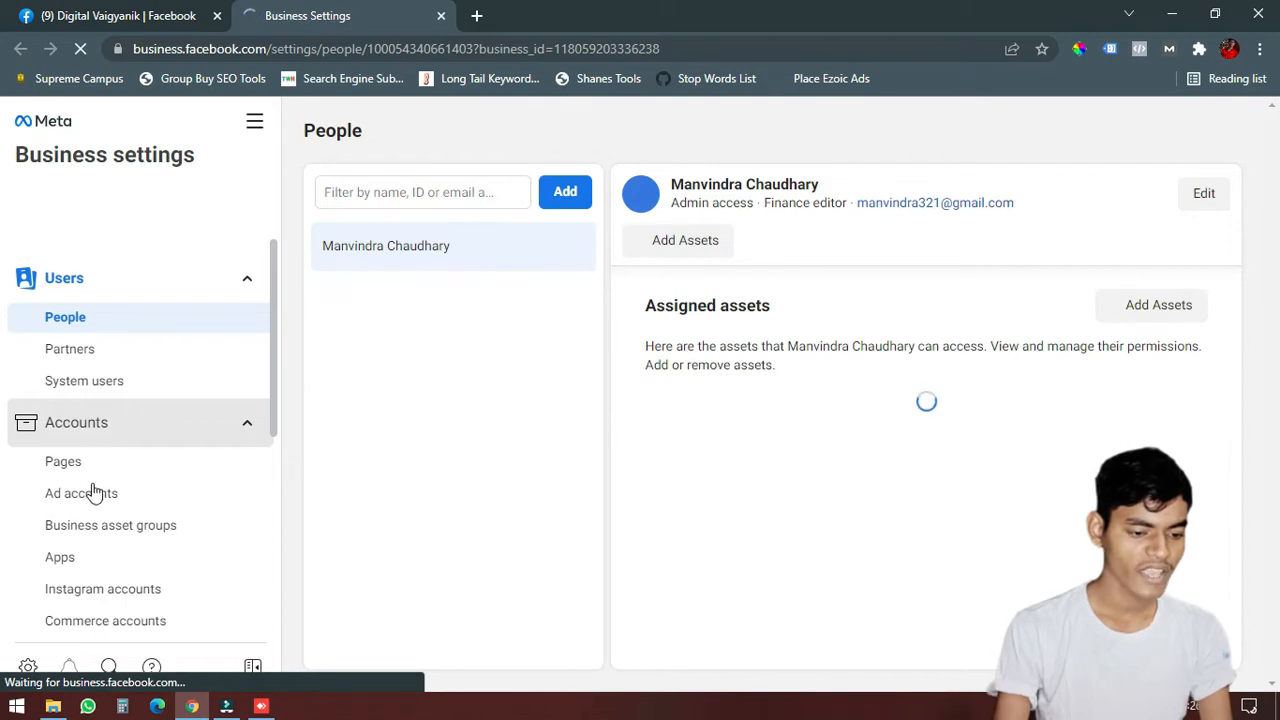
Step: Open the Digital Vaigyanik ad account in Ads Manager and close the Business Settings tab
left_click(82, 495)
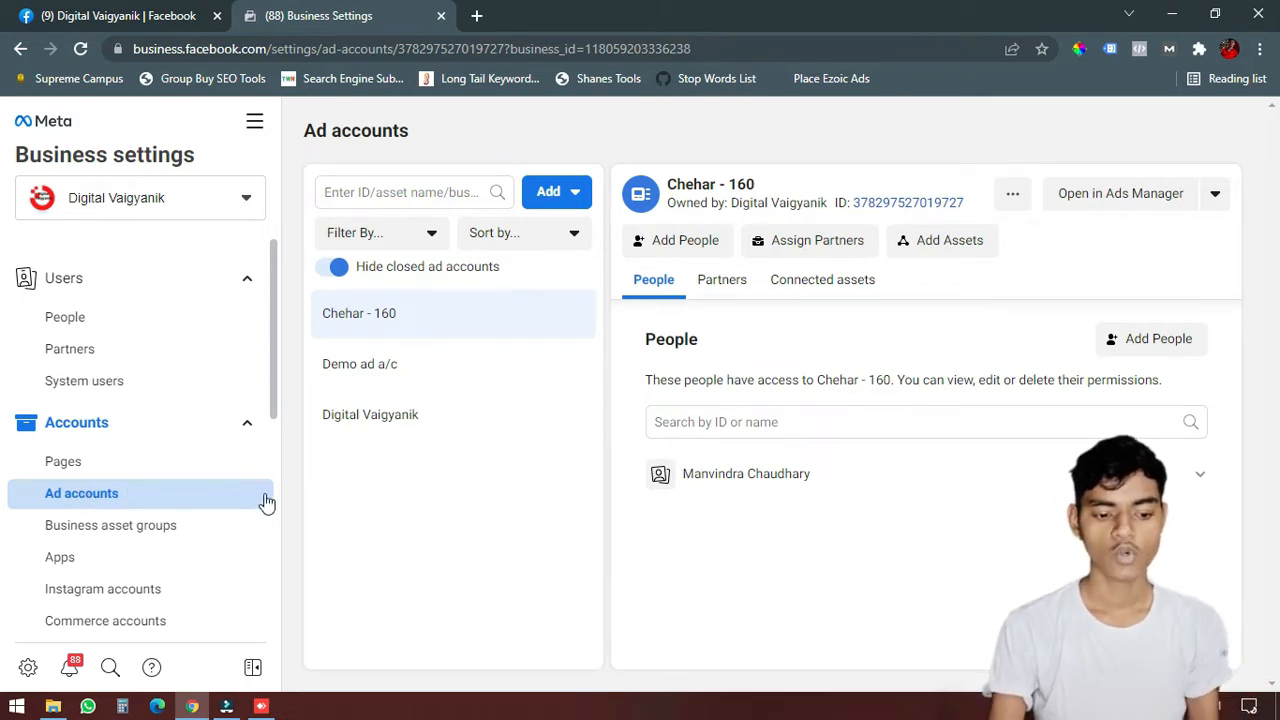
left_click(408, 424)
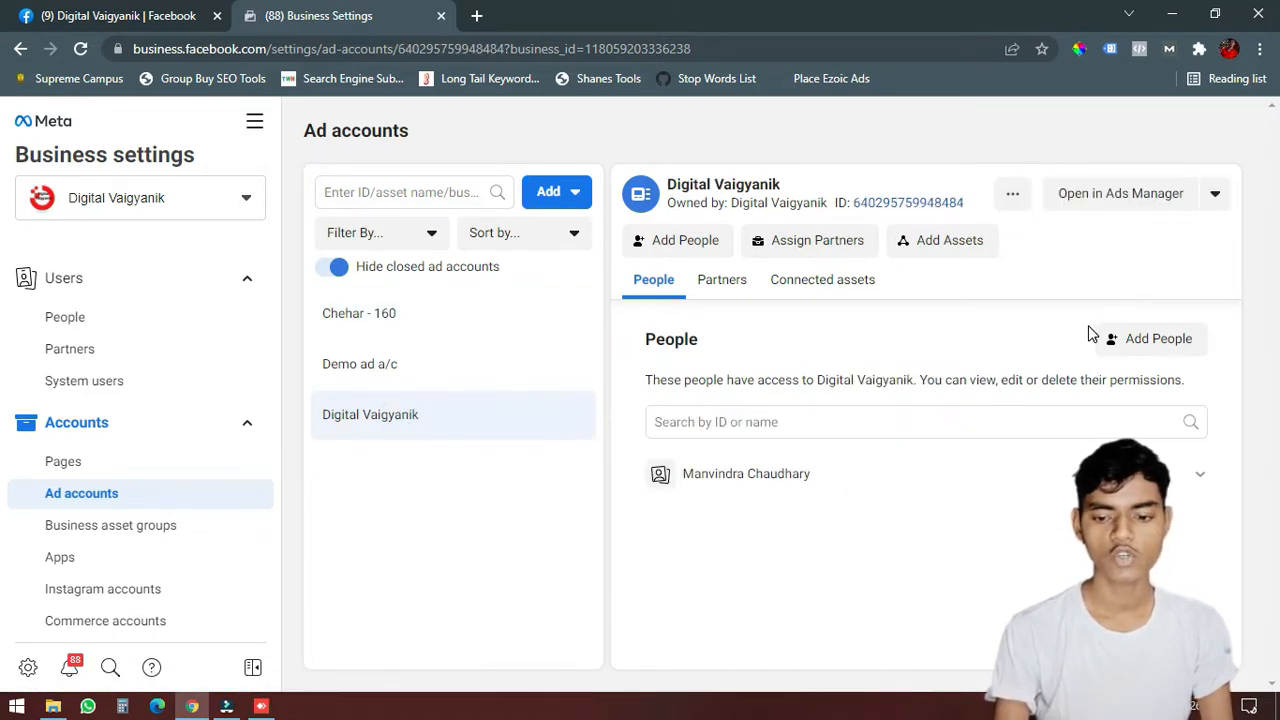
left_click(1122, 190)
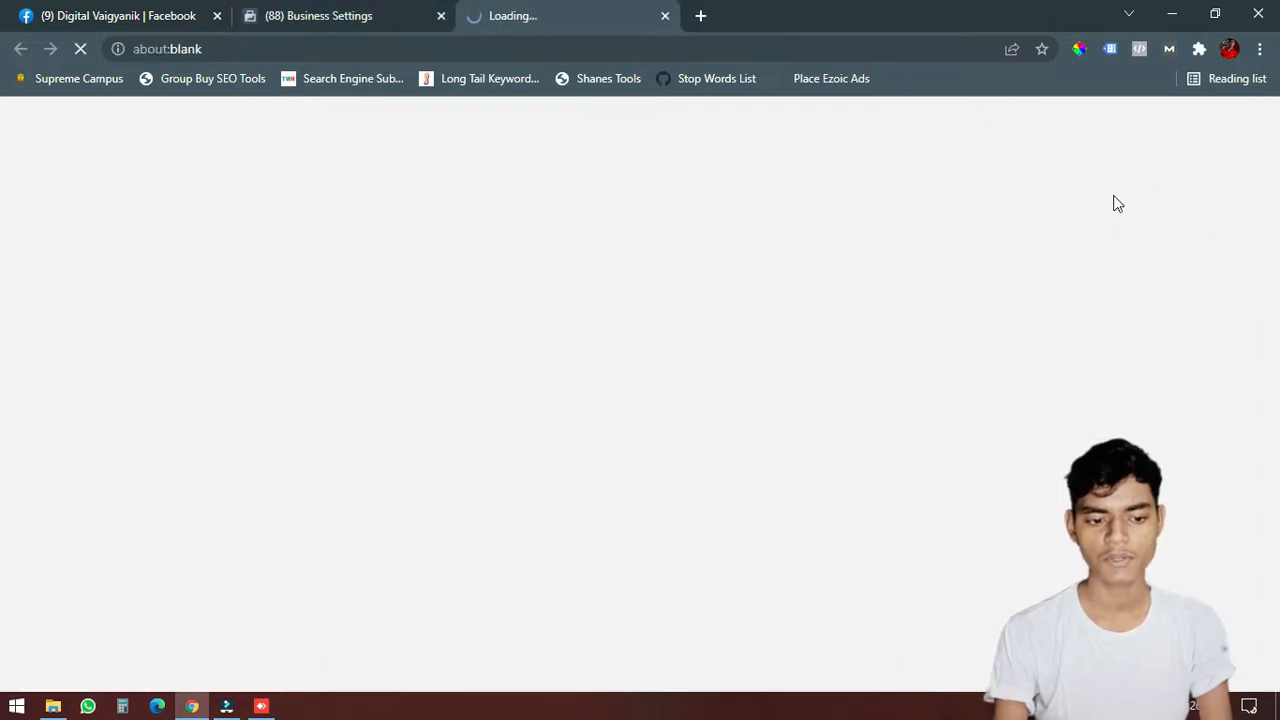
left_click(334, 11)
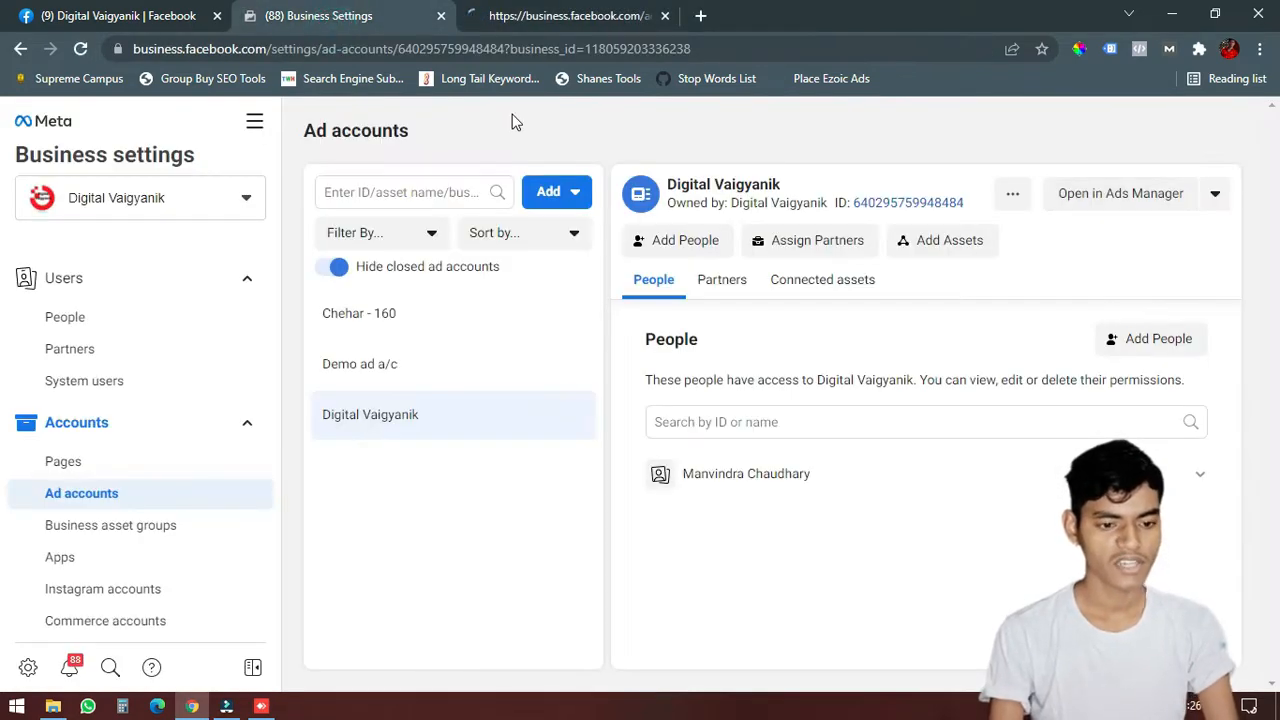
key("ctrl+w")
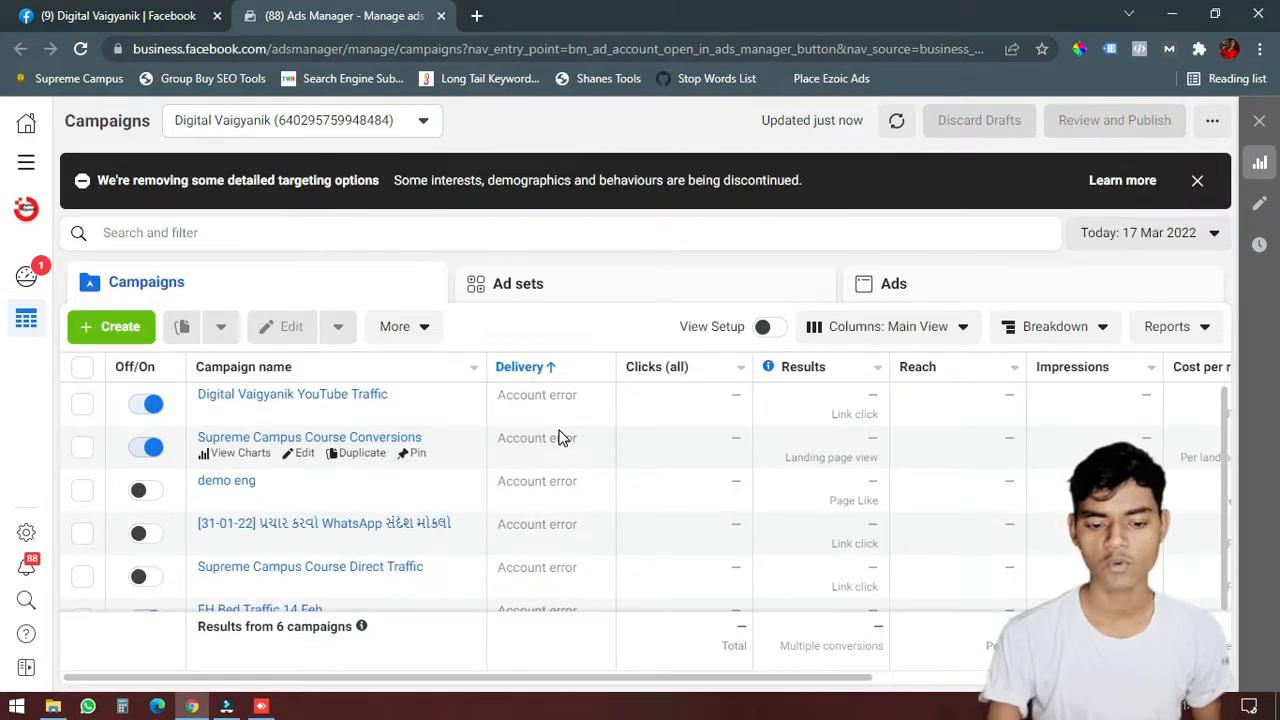
Step: Dismiss the detailed targeting notice and create a new campaign with the Engagement objective
left_click(1196, 180)
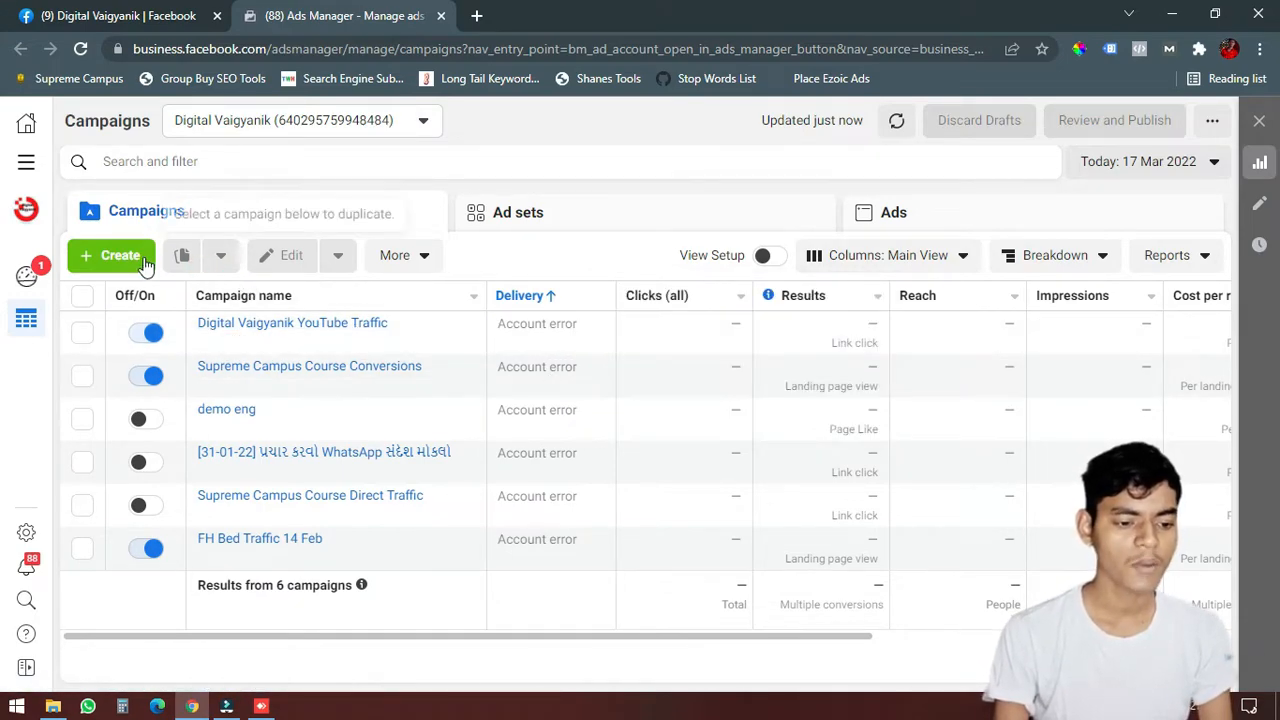
left_click(112, 255)
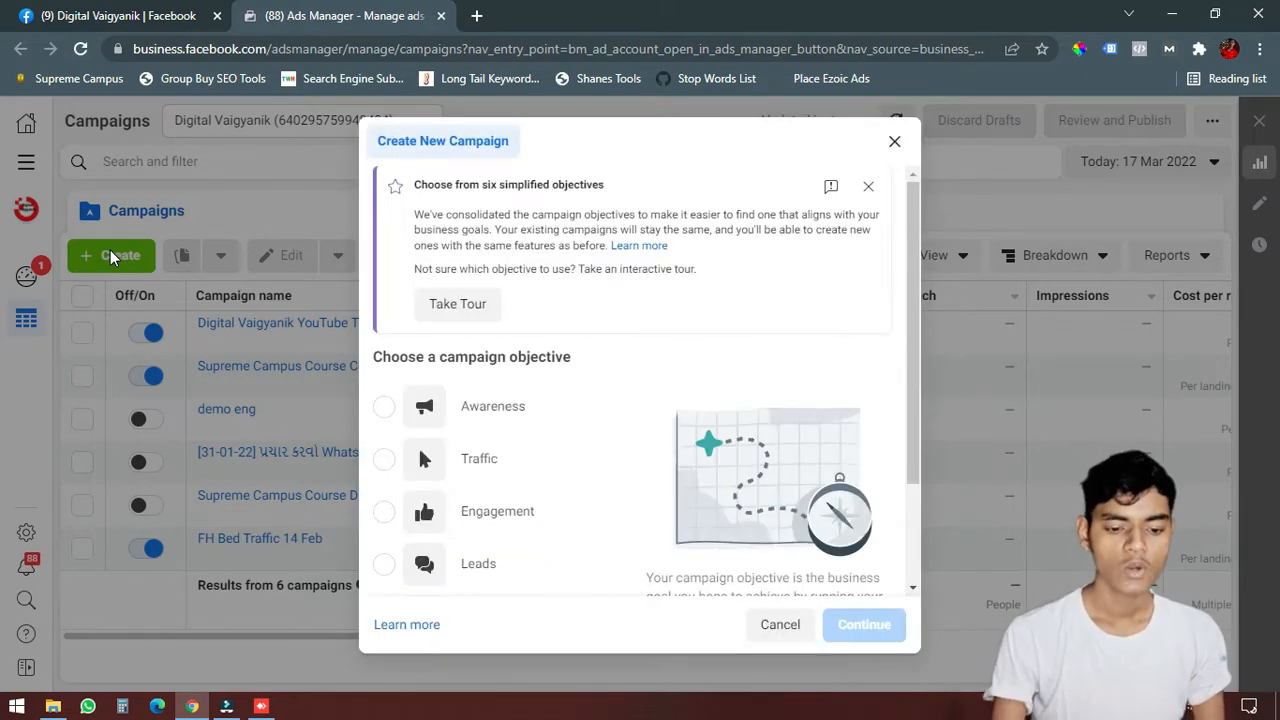
scroll(598, 410, "down", 2)
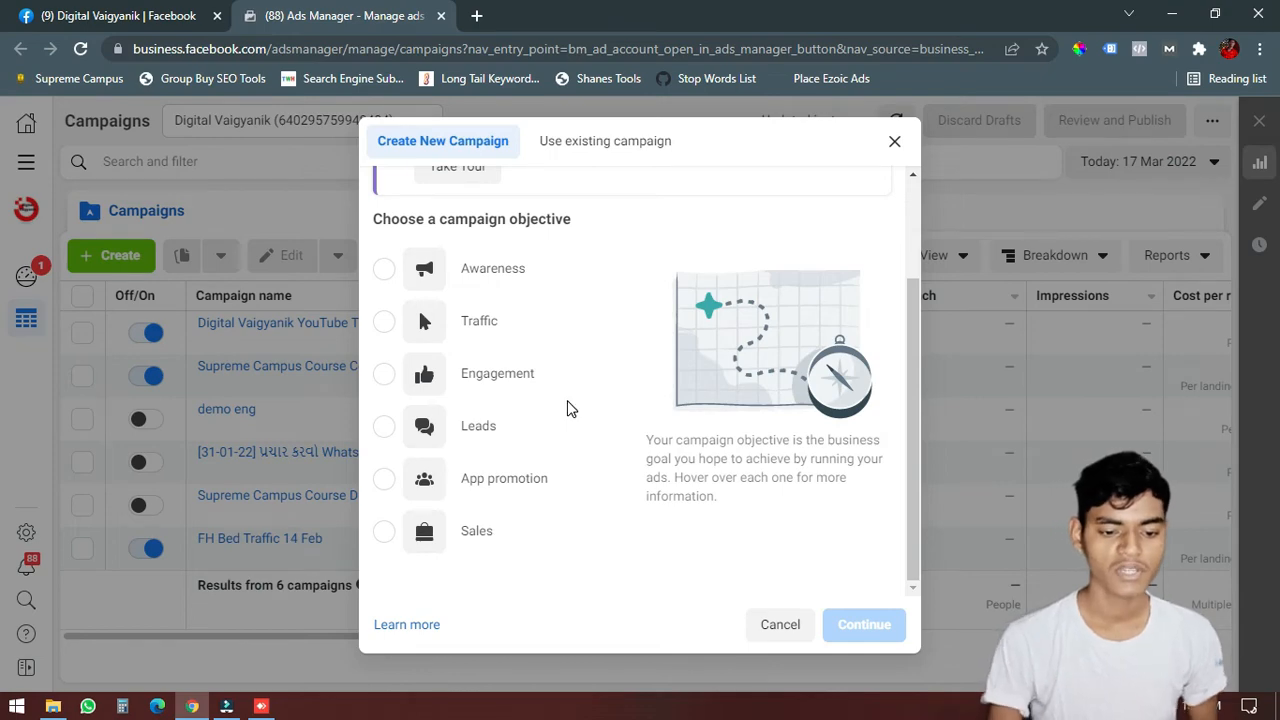
left_click(386, 369)
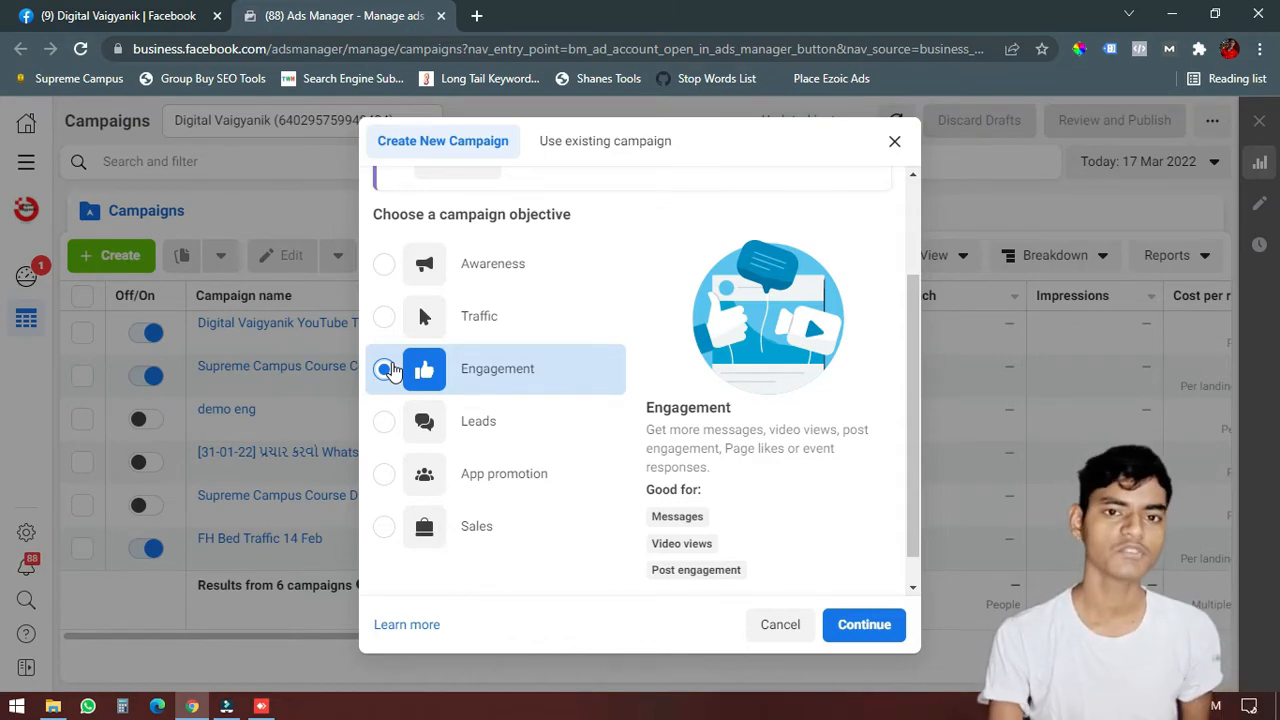
left_click(850, 628)
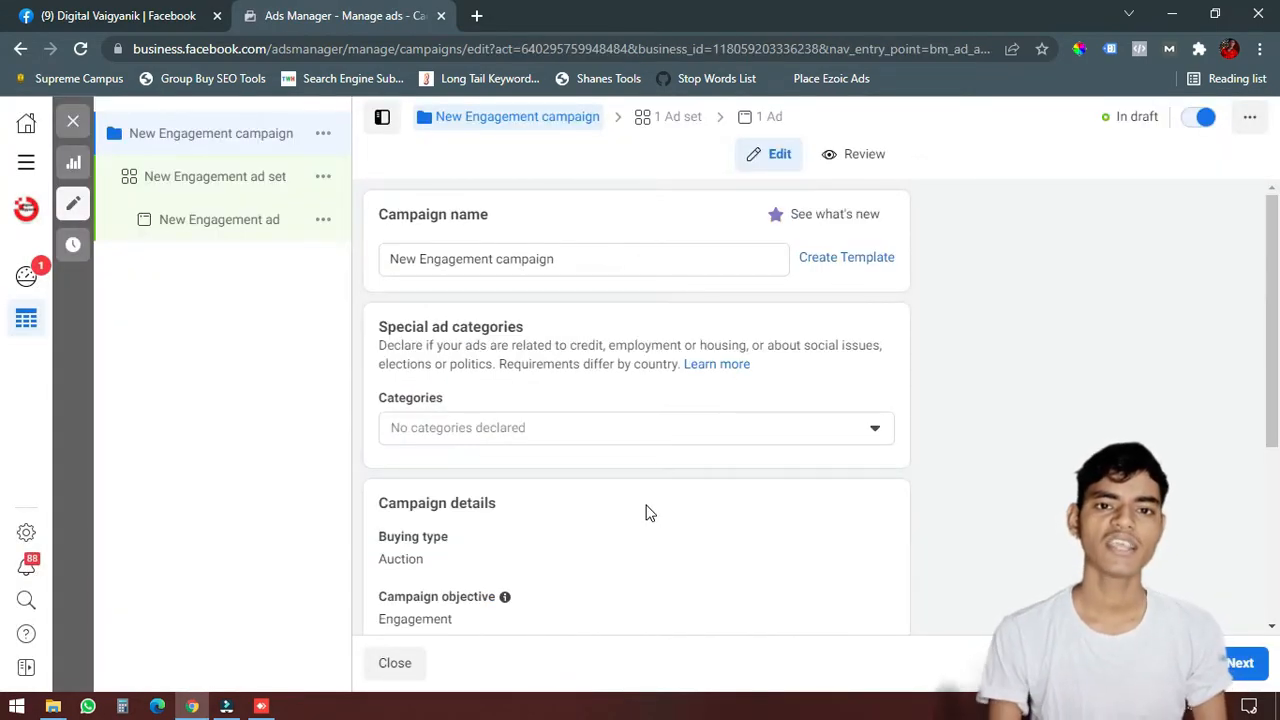
Step: Rename the new engagement campaign as demo eng
scroll(555, 452, "down", 3)
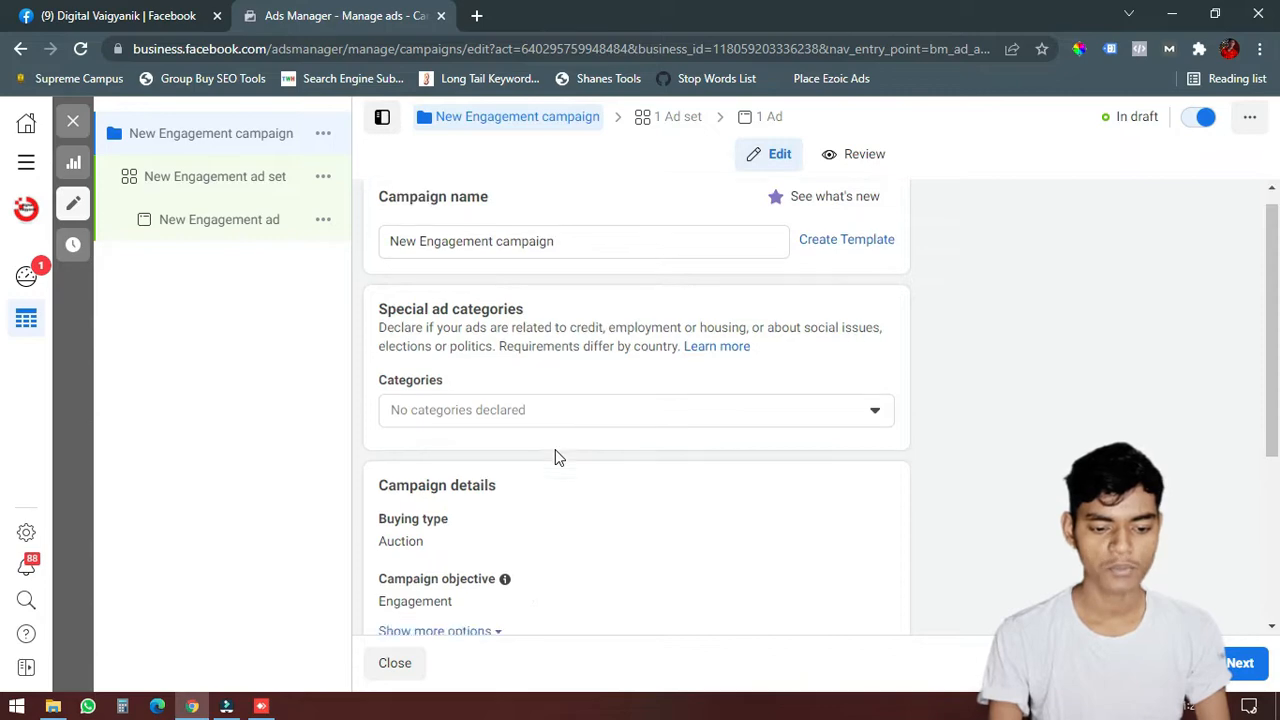
scroll(555, 449, "up", 3)
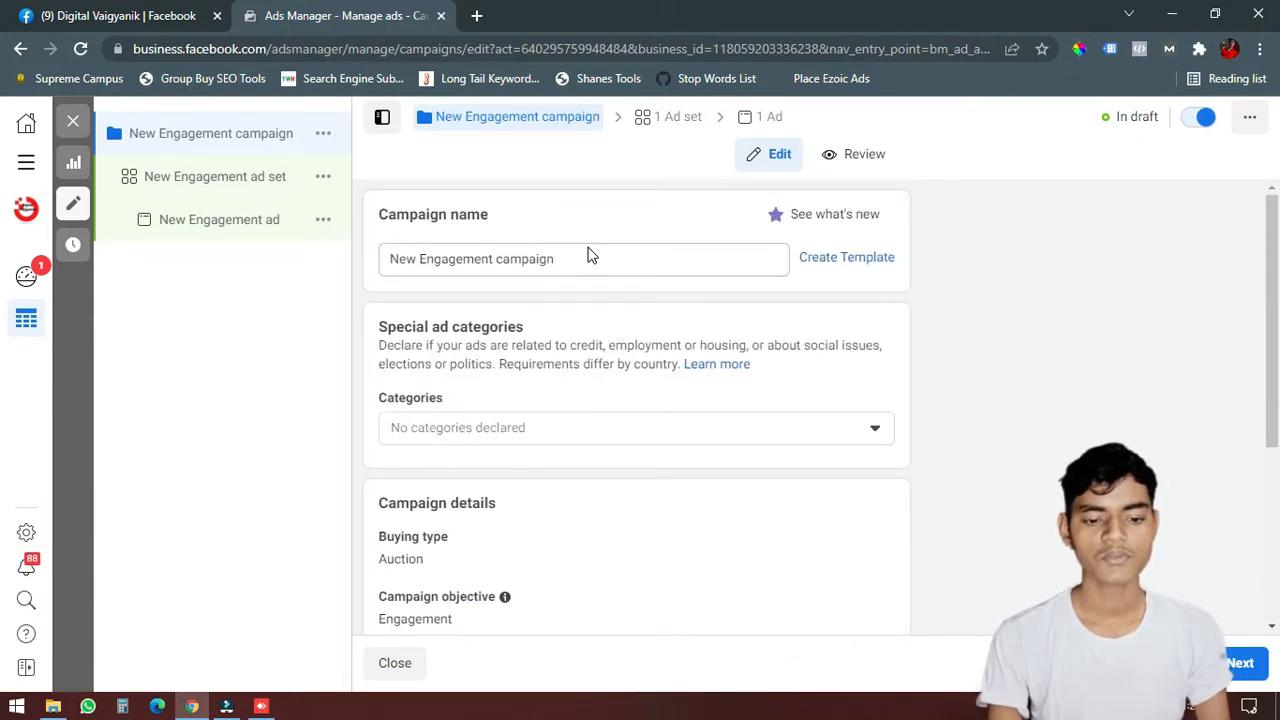
left_click(585, 257)
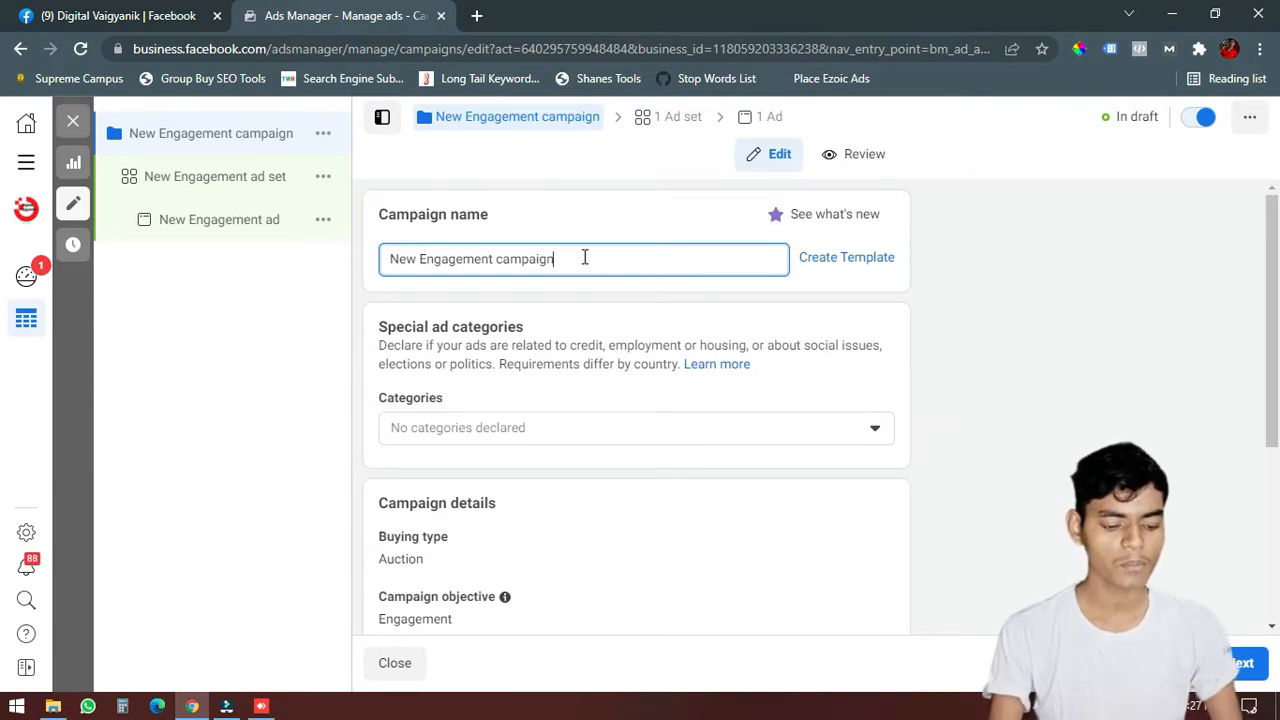
key("ctrl+a")
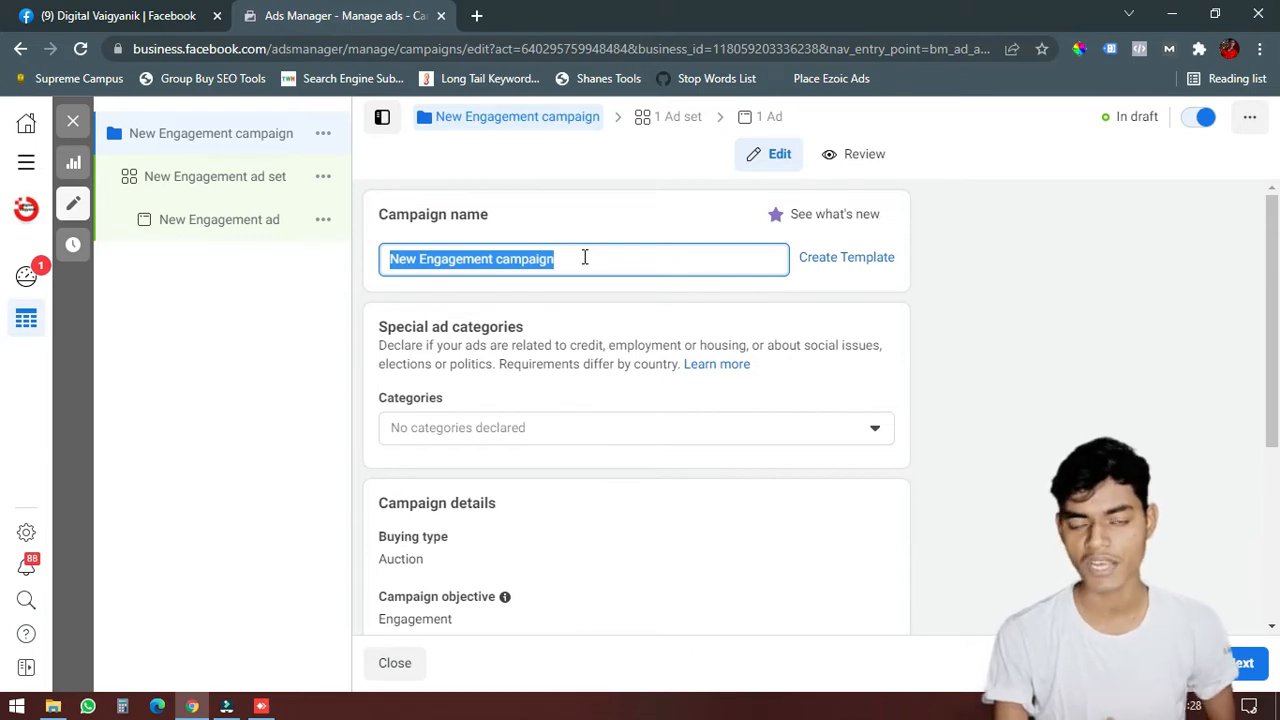
type("demo eng")
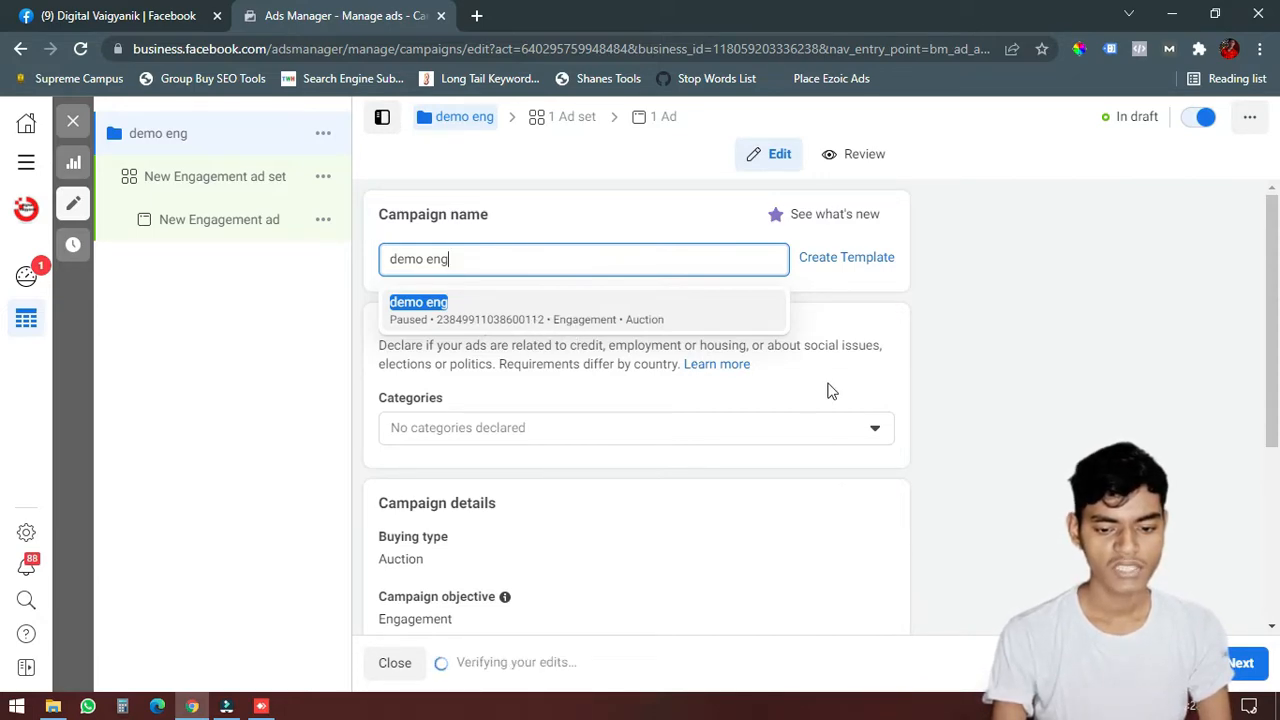
left_click(865, 377)
Step: Examine the campaign details by expanding the list of campaign objectives and the additional options
scroll(620, 453, "down", 2)
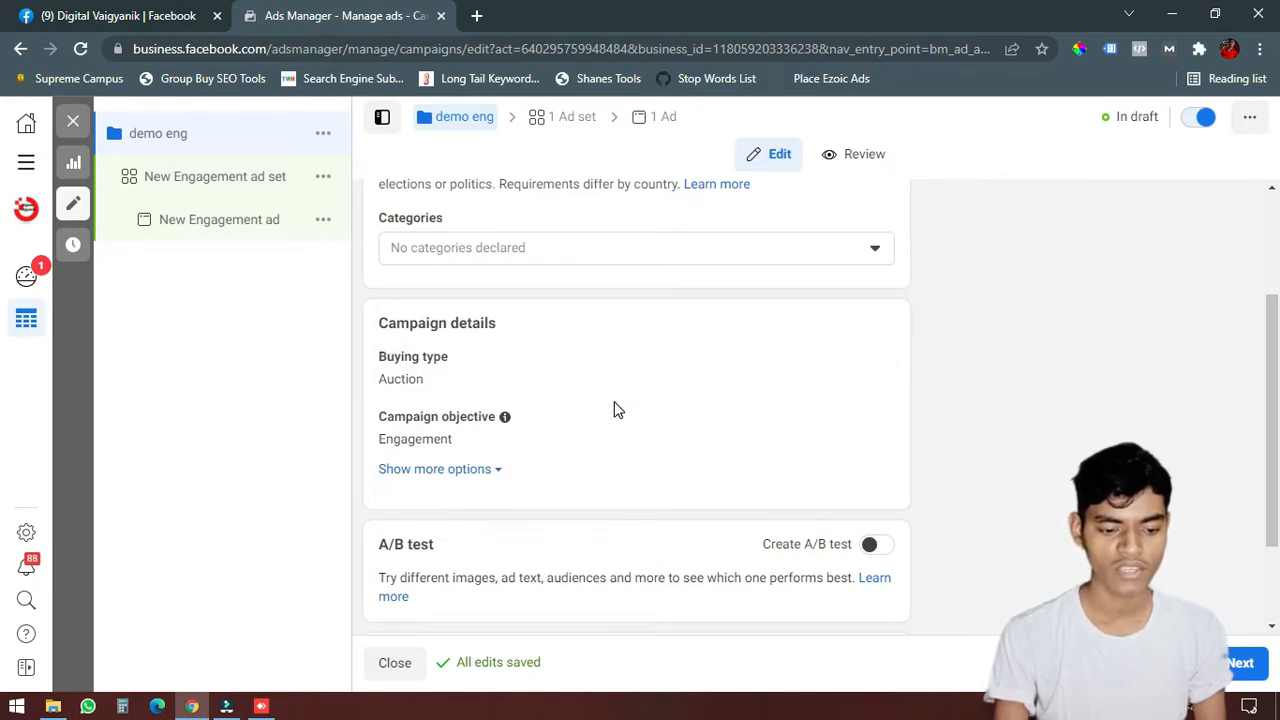
scroll(615, 410, "down", 1)
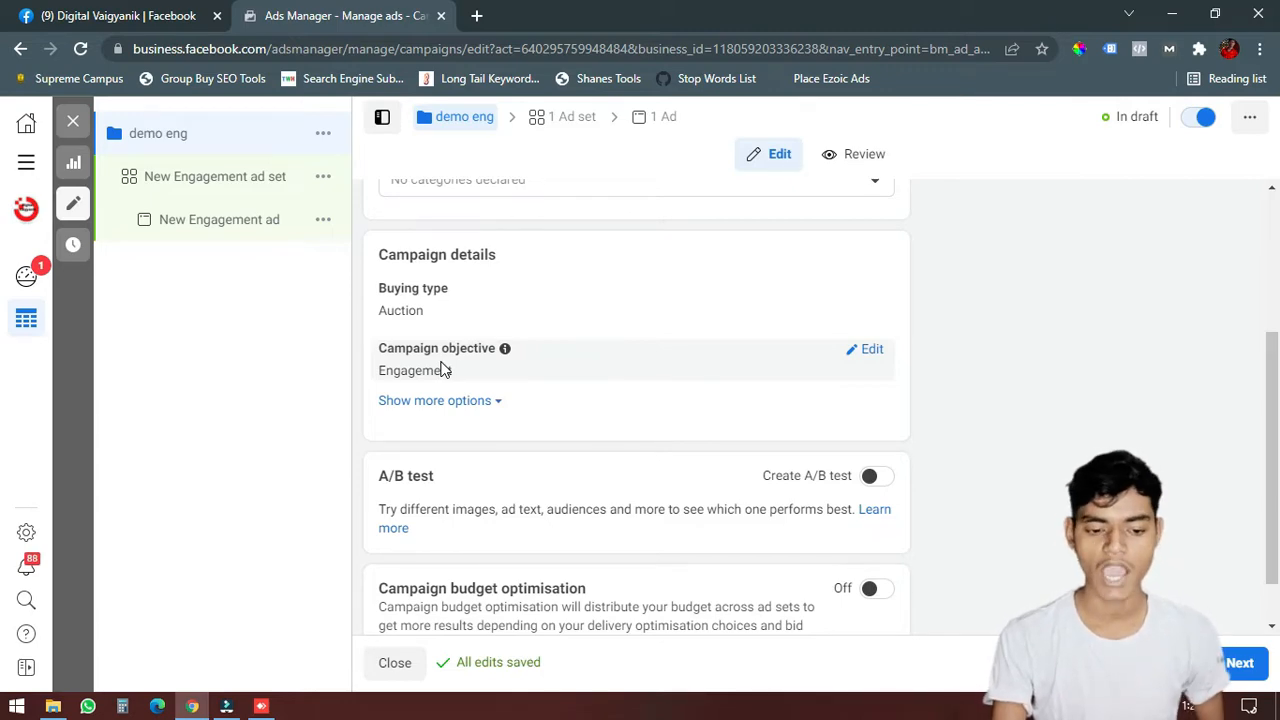
left_click(872, 355)
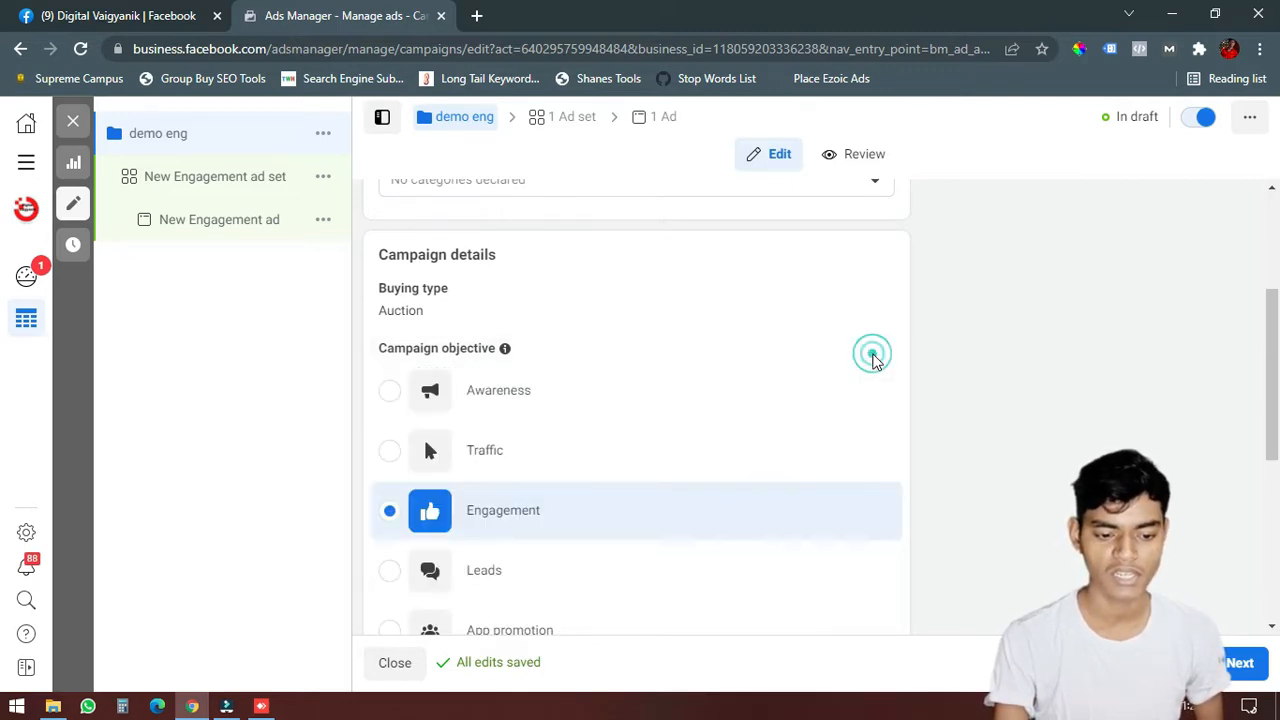
scroll(751, 377, "down", 3)
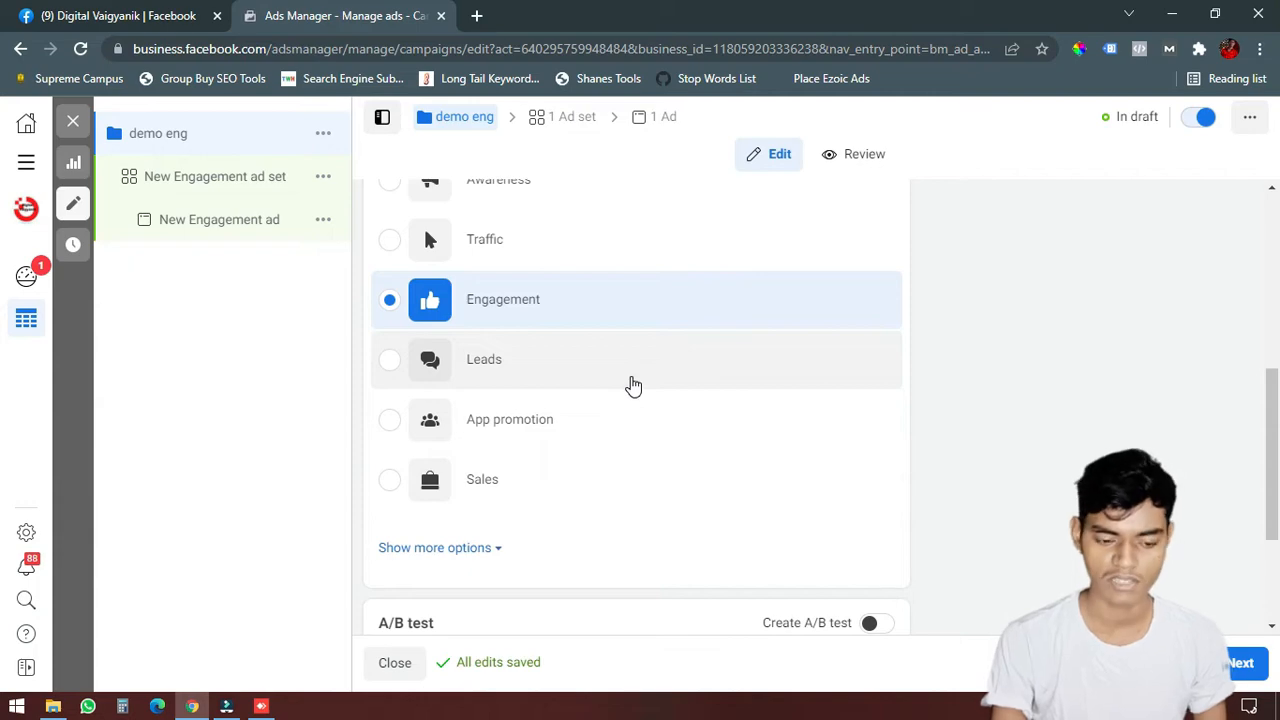
scroll(520, 390, "down", 2)
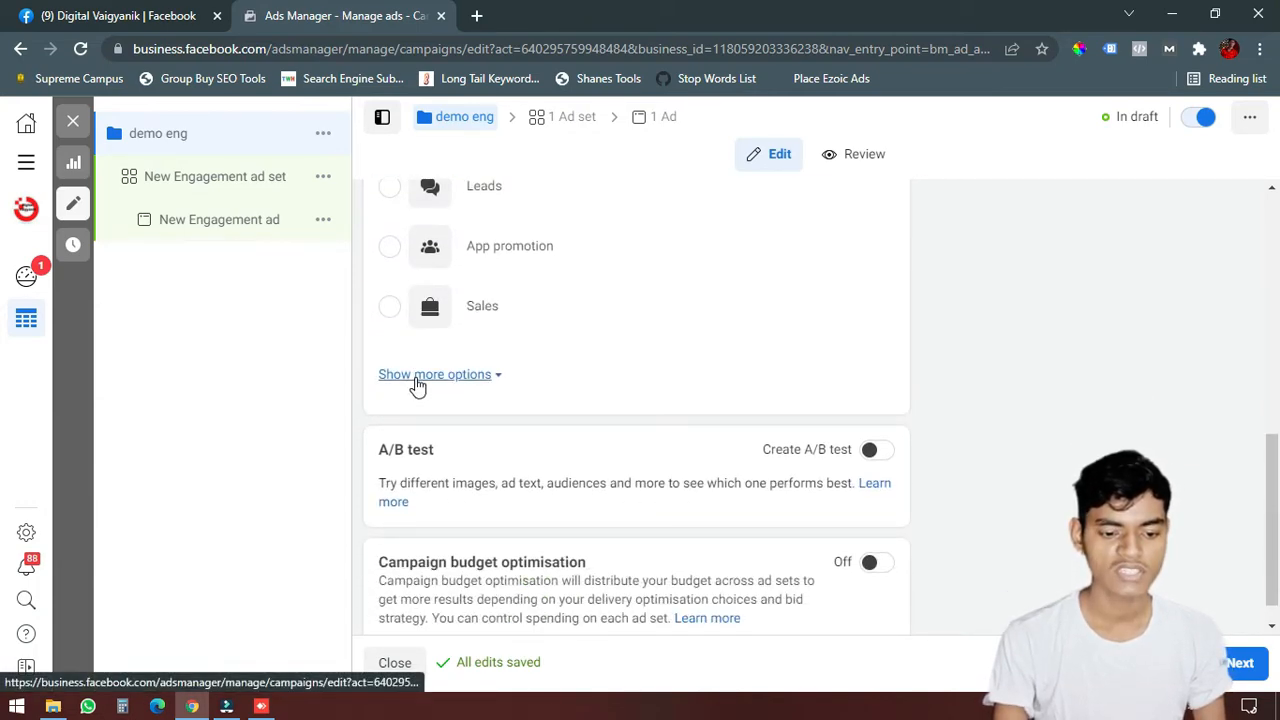
left_click(416, 380)
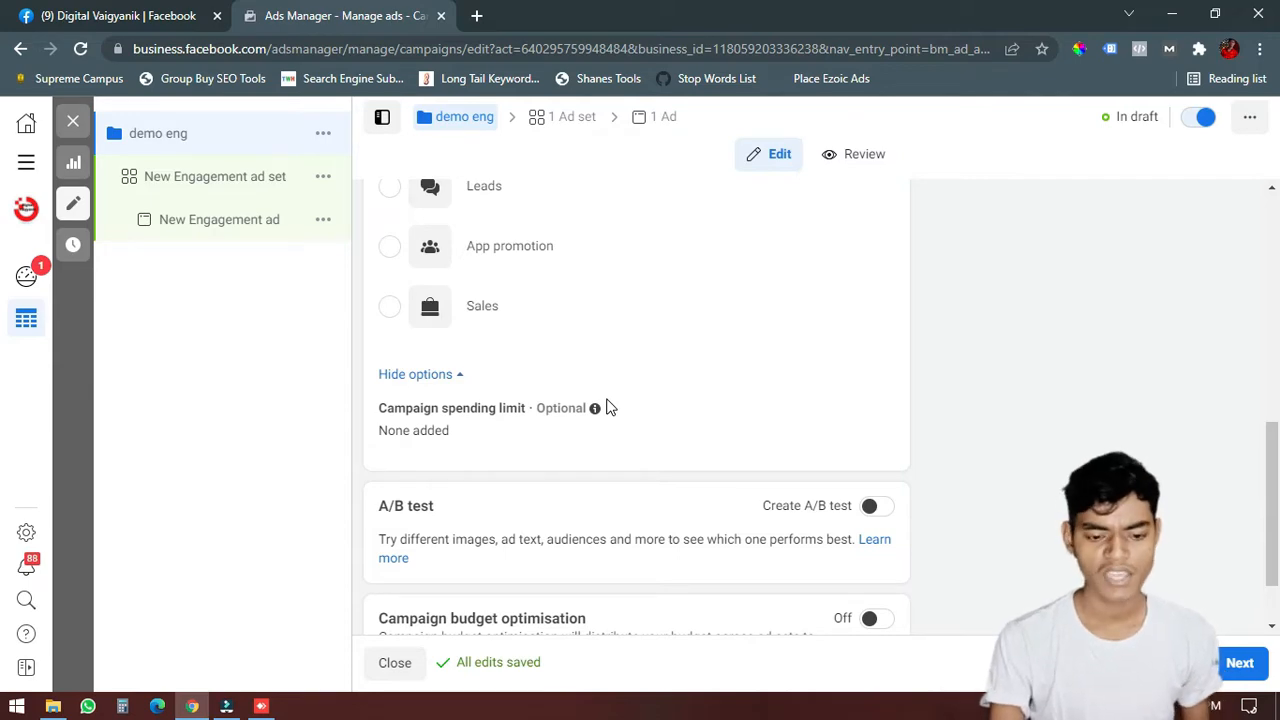
Step: Open the campaign's new engagement ad set and rename it as demo eng adset
scroll(680, 449, "down", 1)
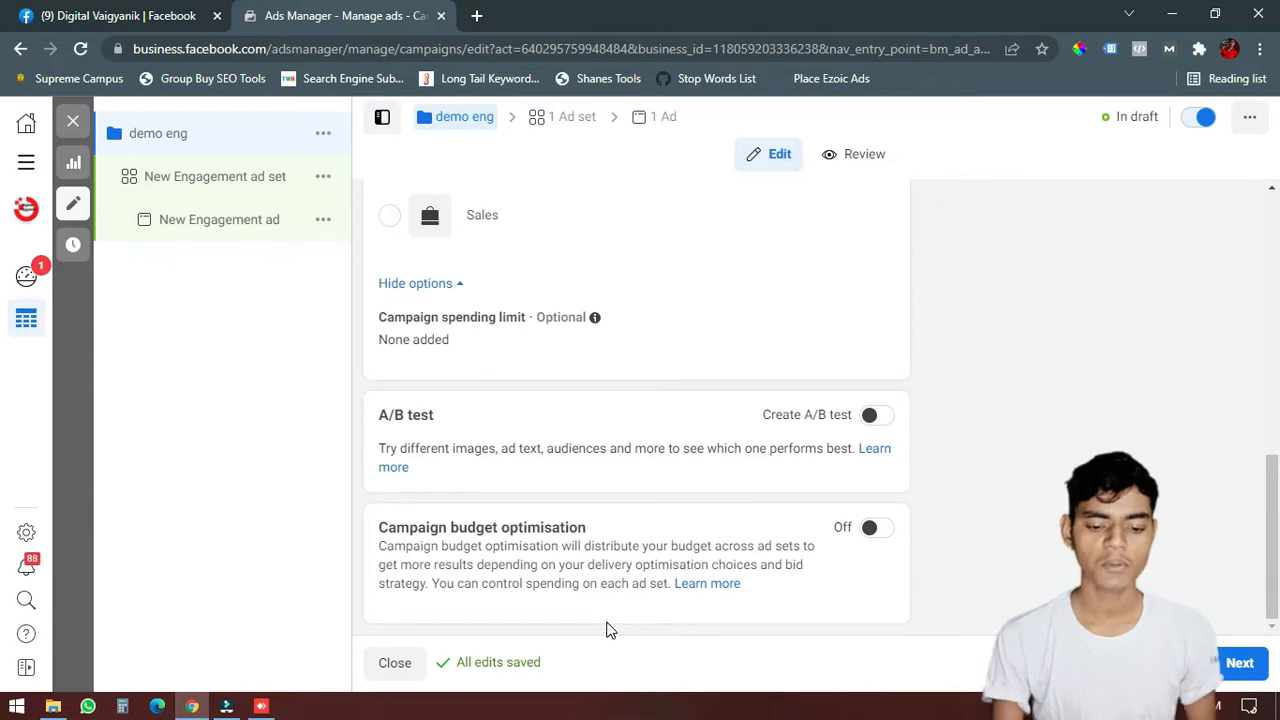
left_click(185, 177)
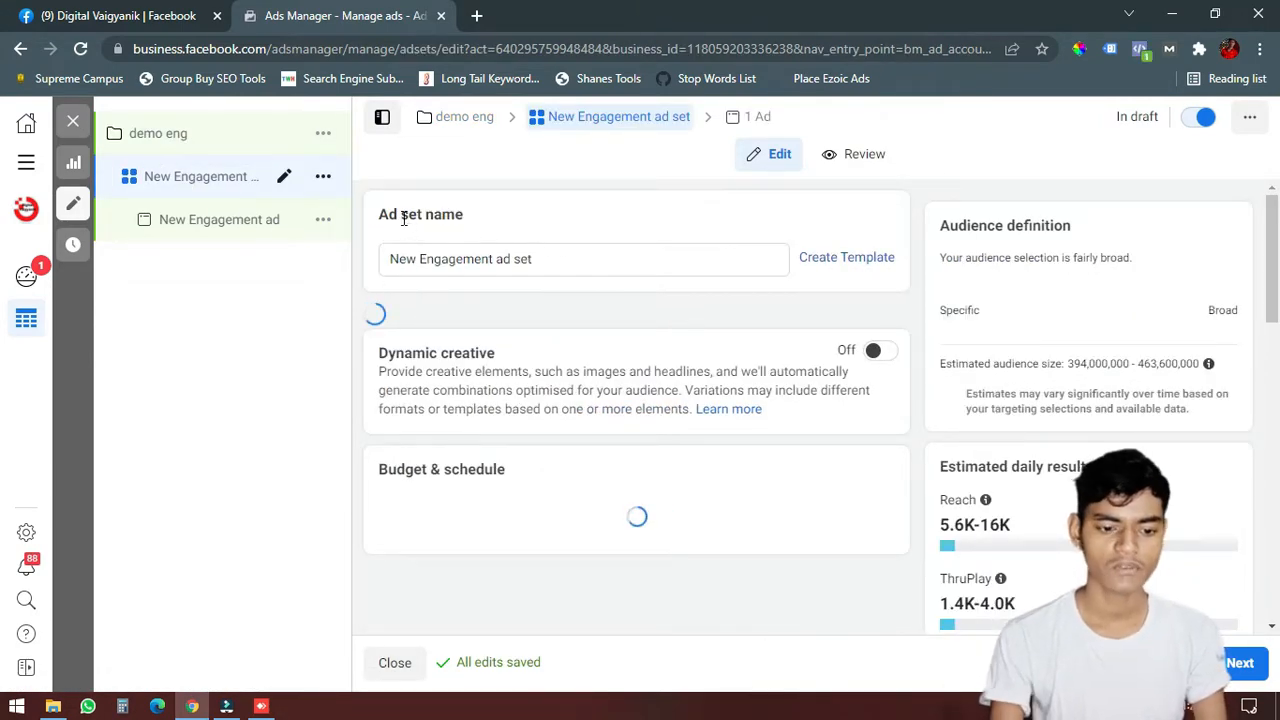
left_click(578, 258)
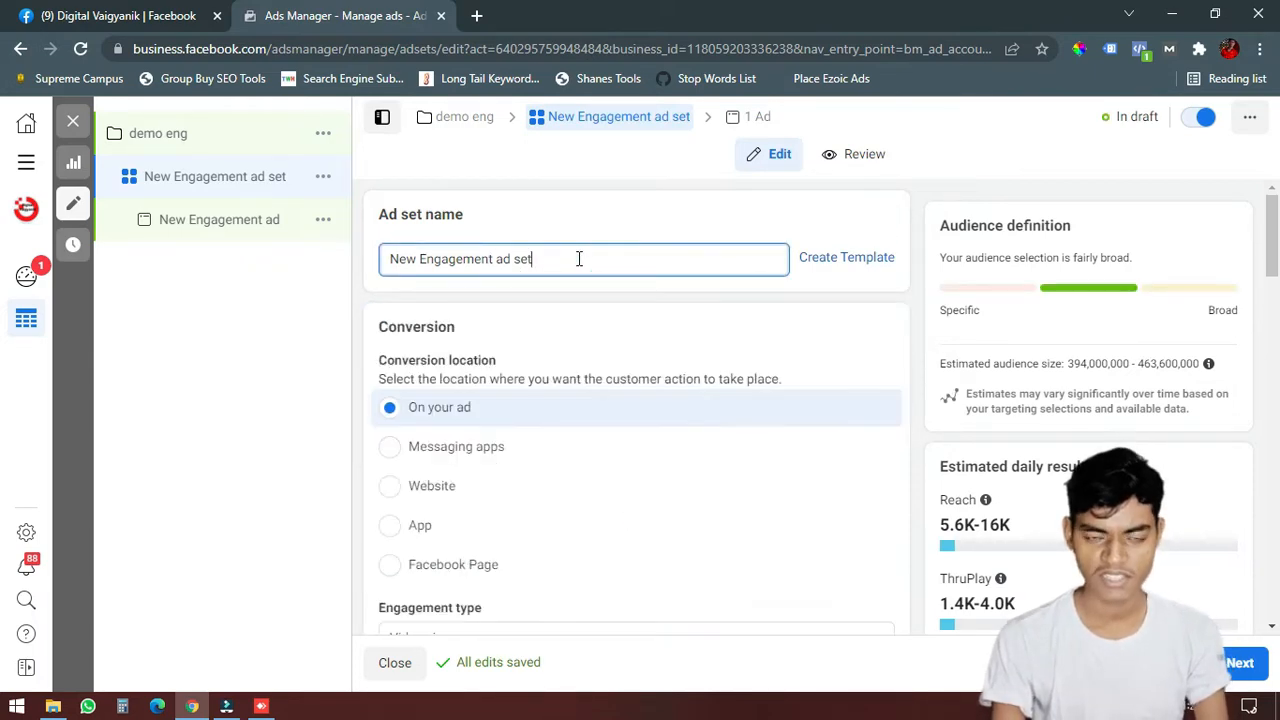
key("ctrl+a")
type("d")
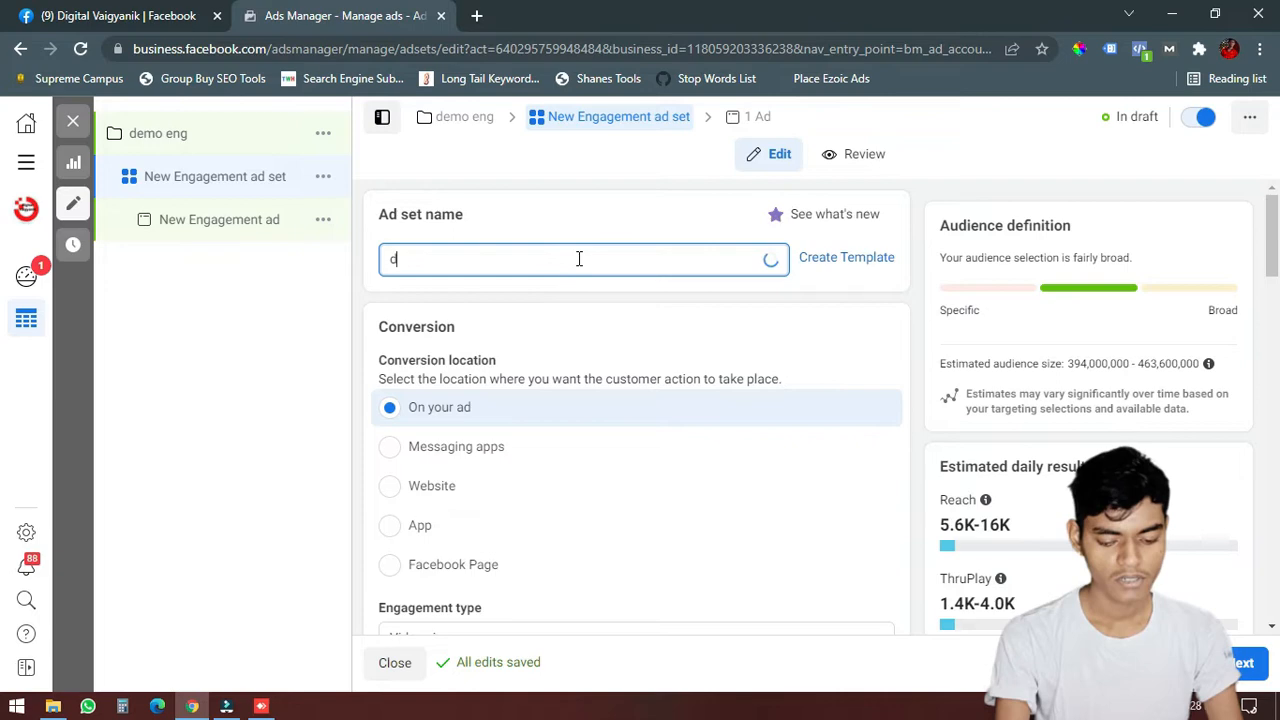
type("emo ")
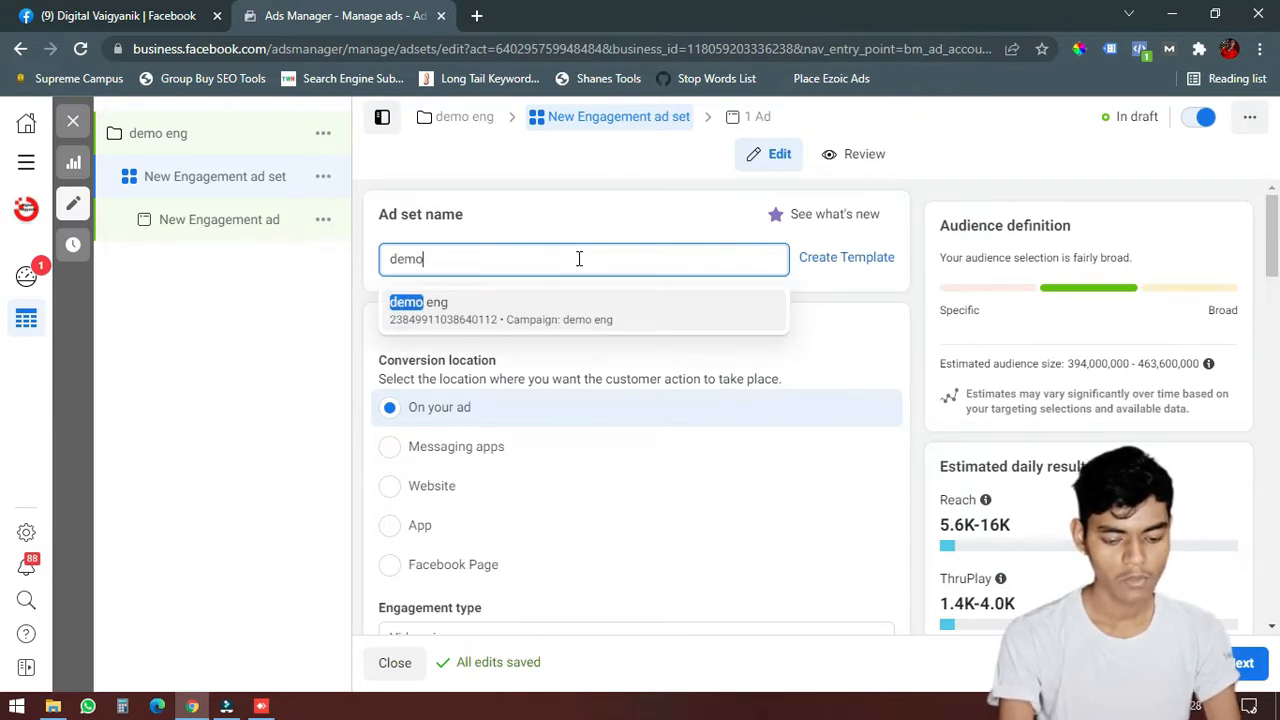
type("eng adset")
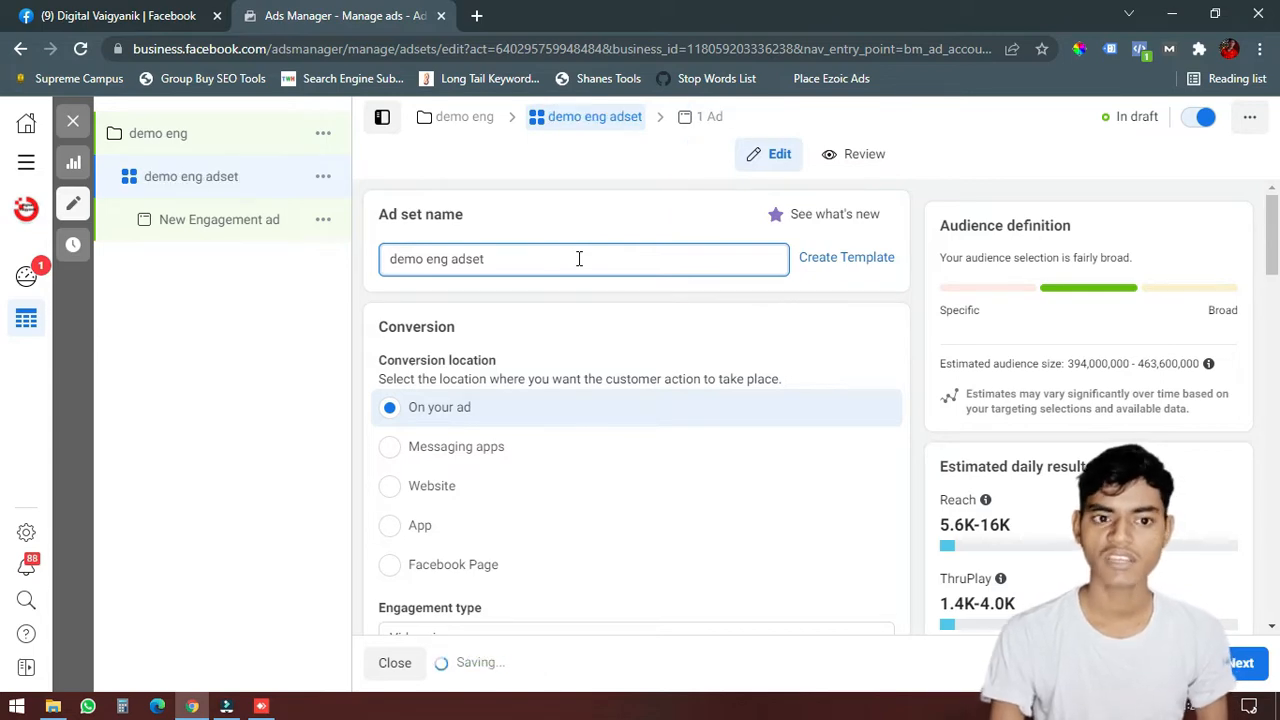
Step: Set the ad set's conversion location to Facebook Page and choose the Digital Vaigyanik page
scroll(632, 333, "down", 2)
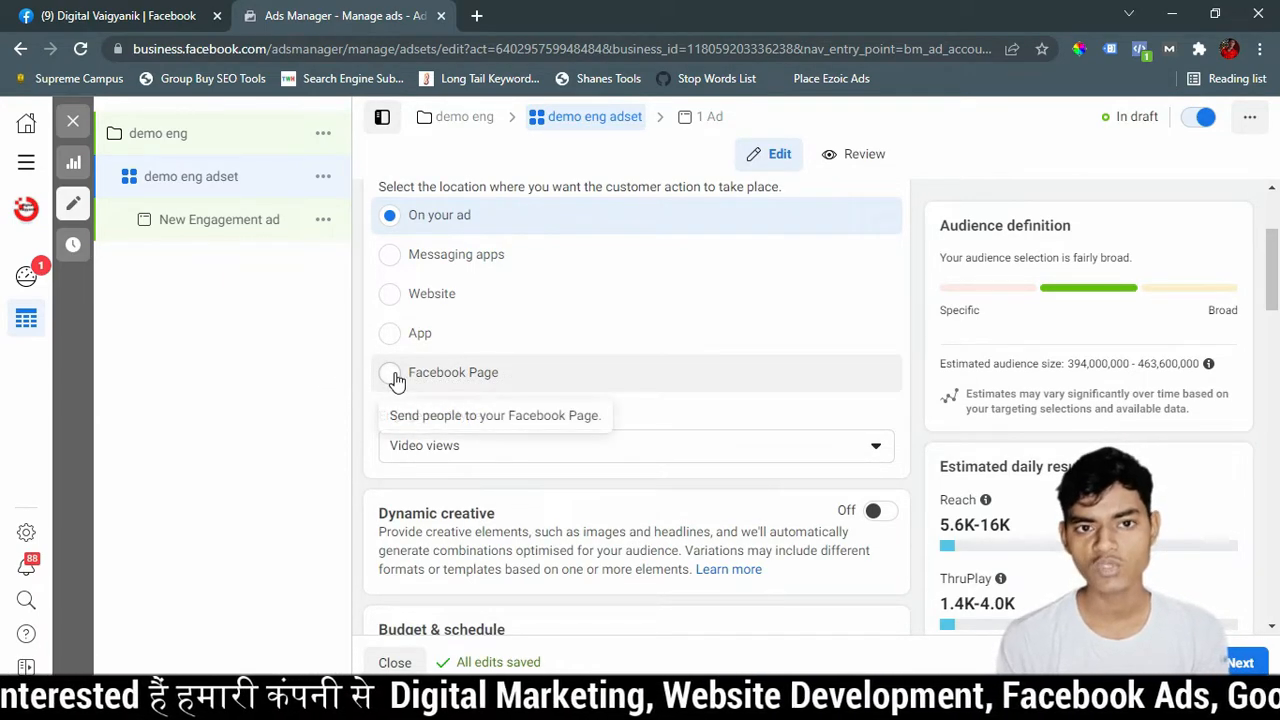
left_click(391, 373)
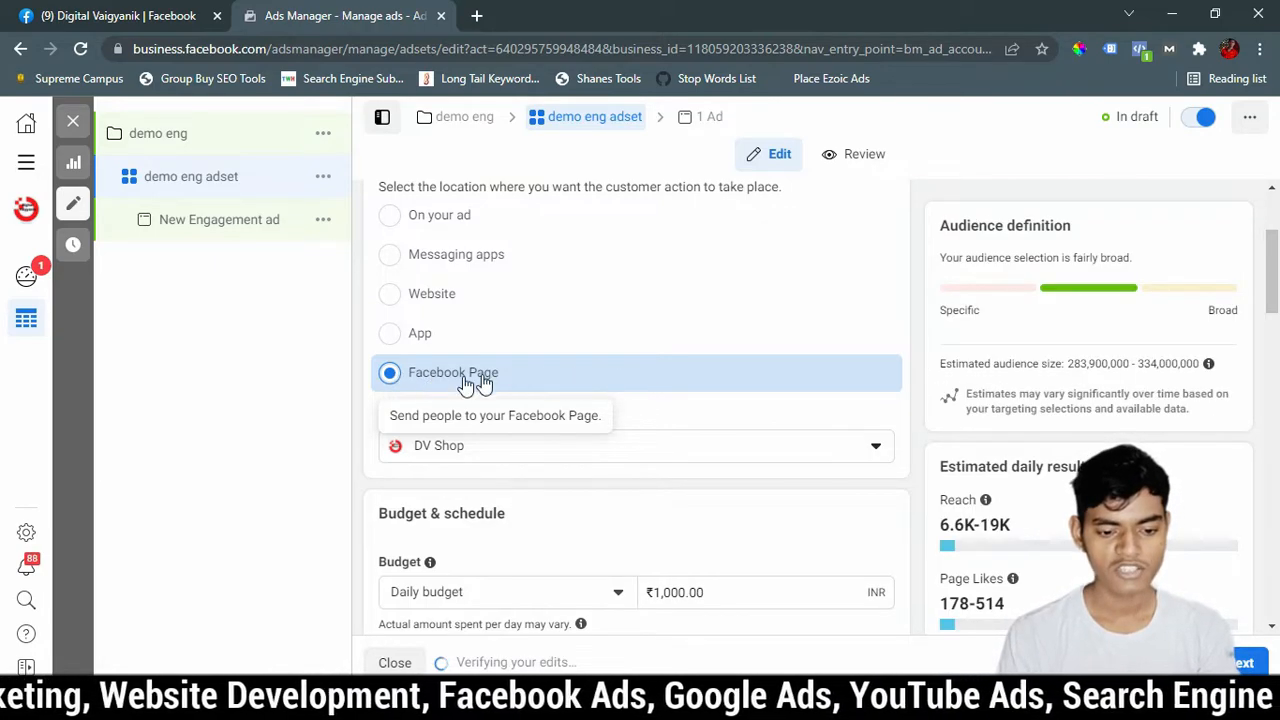
left_click(443, 456)
type("d")
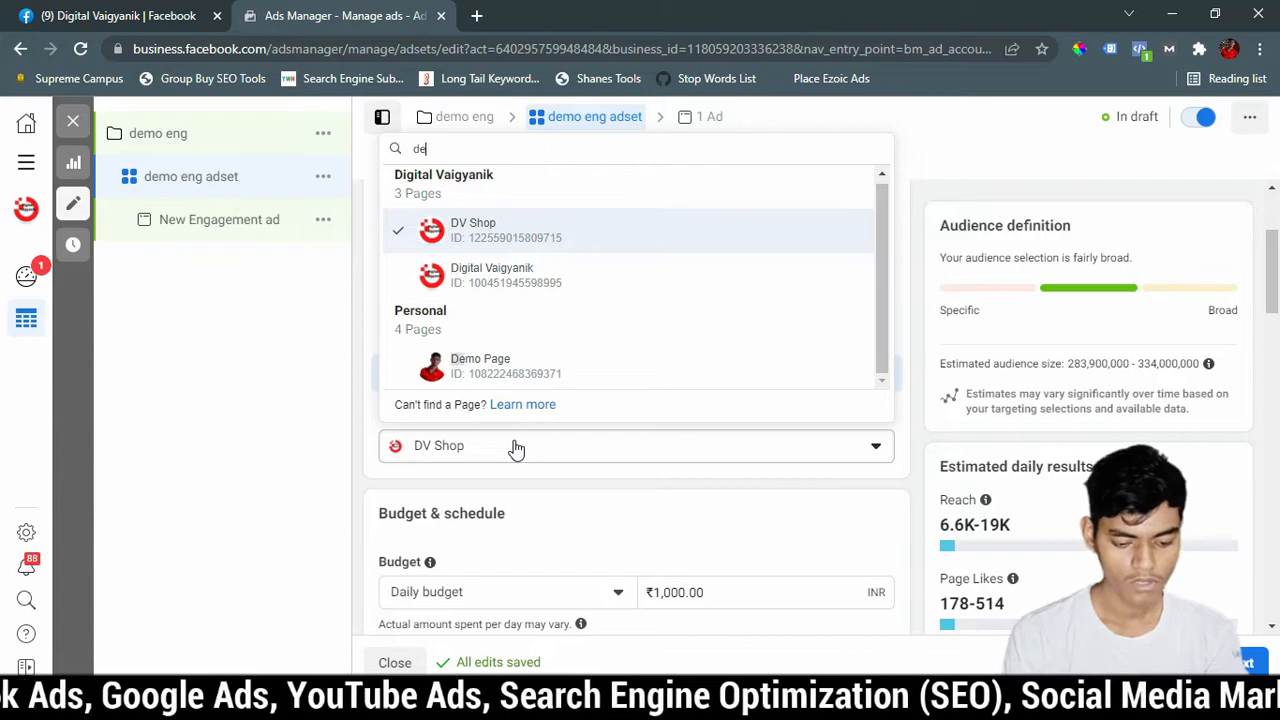
type("e")
key("BackSpace")
type("ig")
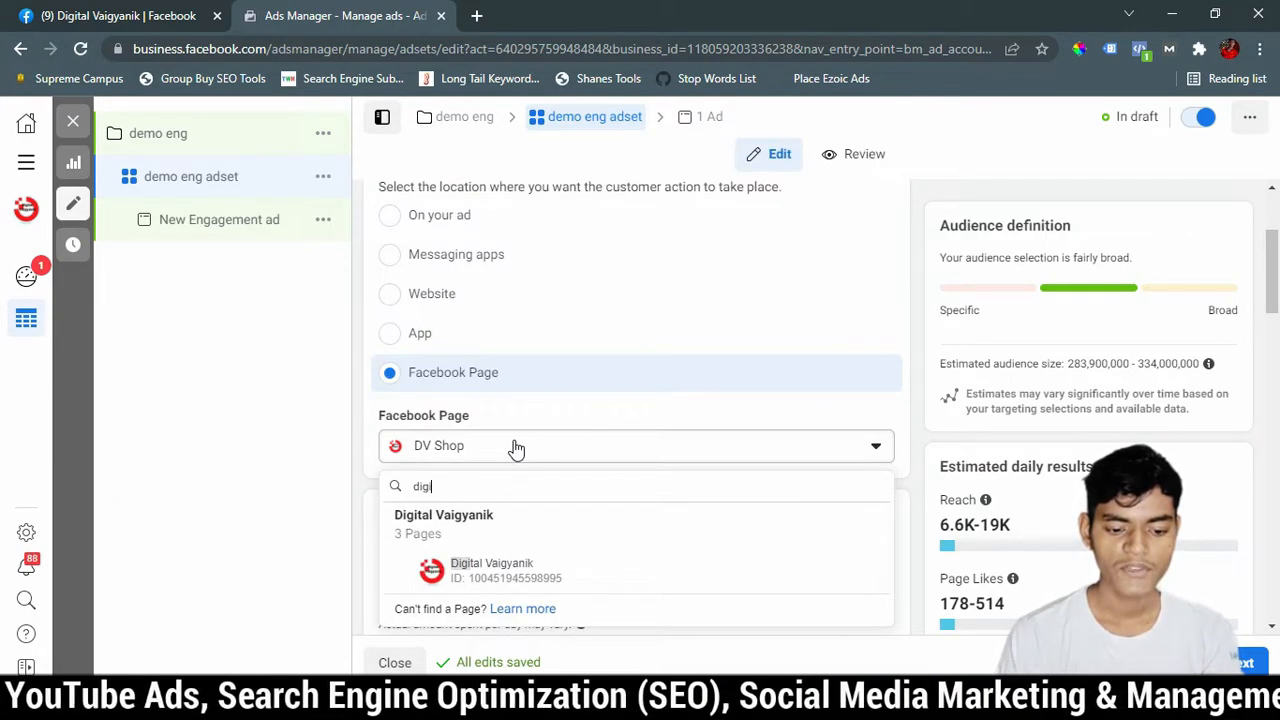
type("i")
left_click(430, 584)
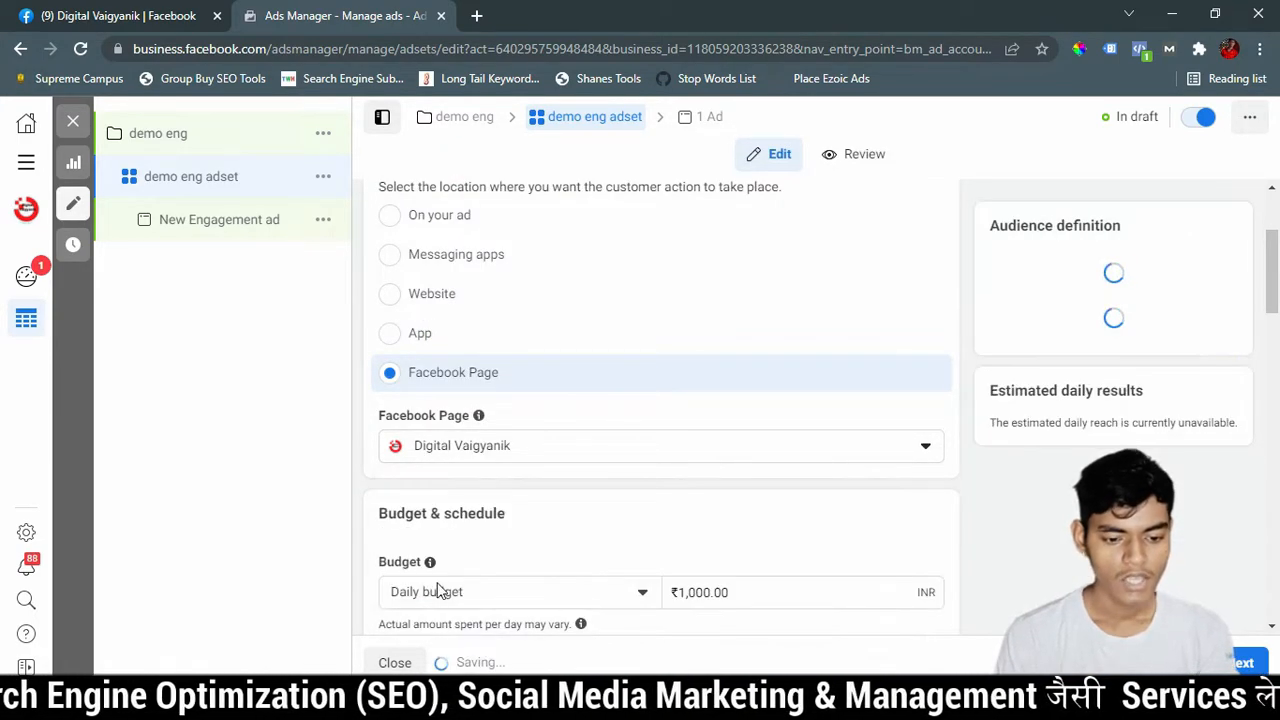
Step: Remove the end date from the ad set's schedule
scroll(560, 481, "down", 1)
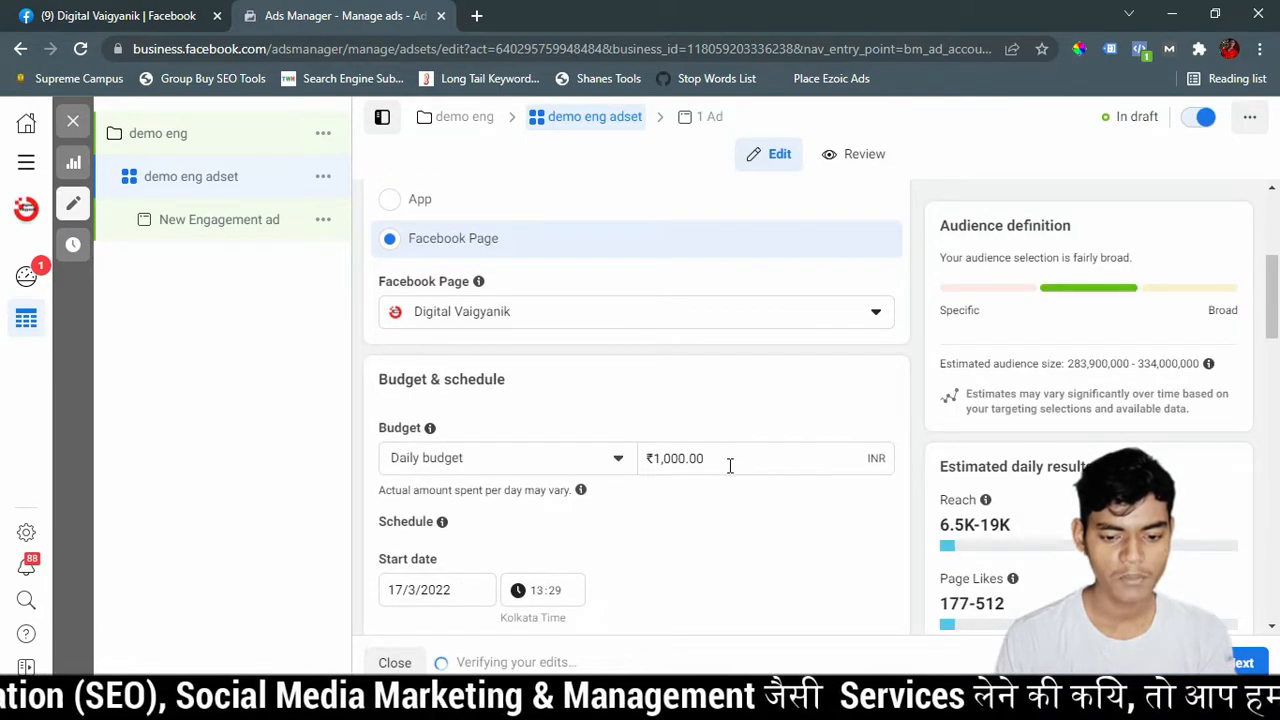
left_click(736, 458)
scroll(749, 387, "down", 2)
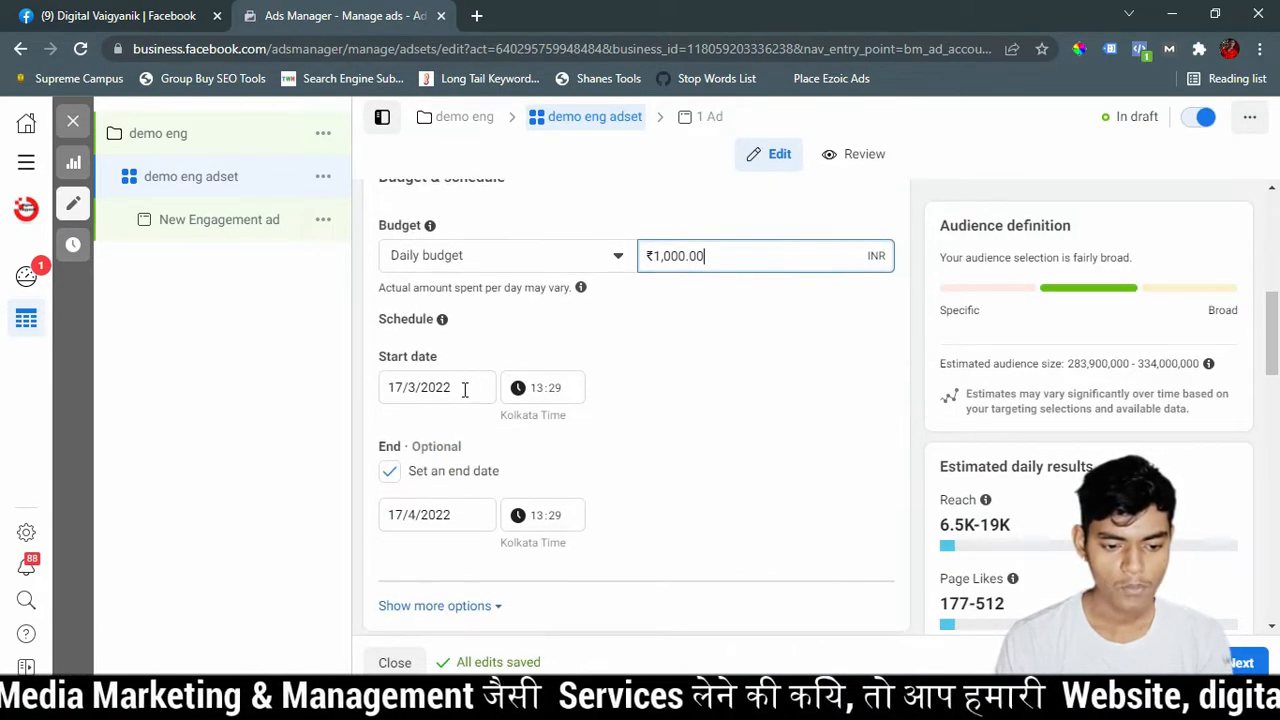
left_click(391, 473)
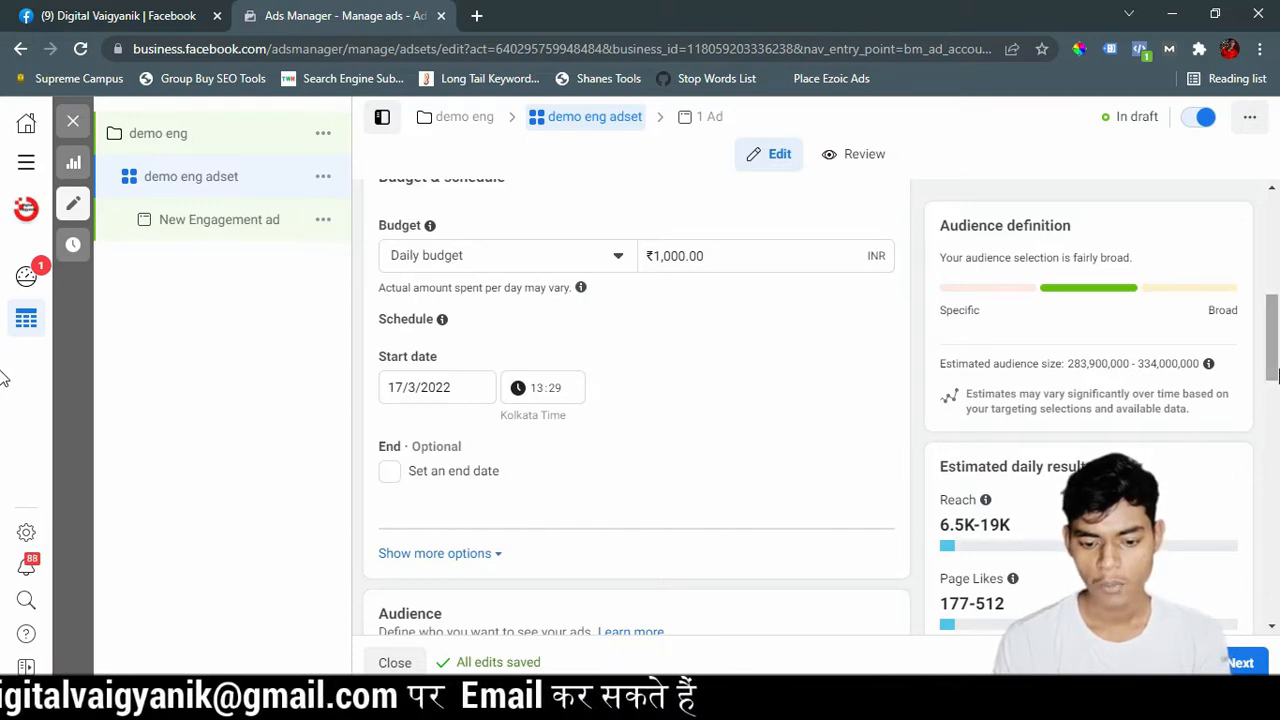
Step: Set the ad set's daily budget to ₹100
left_click(754, 255)
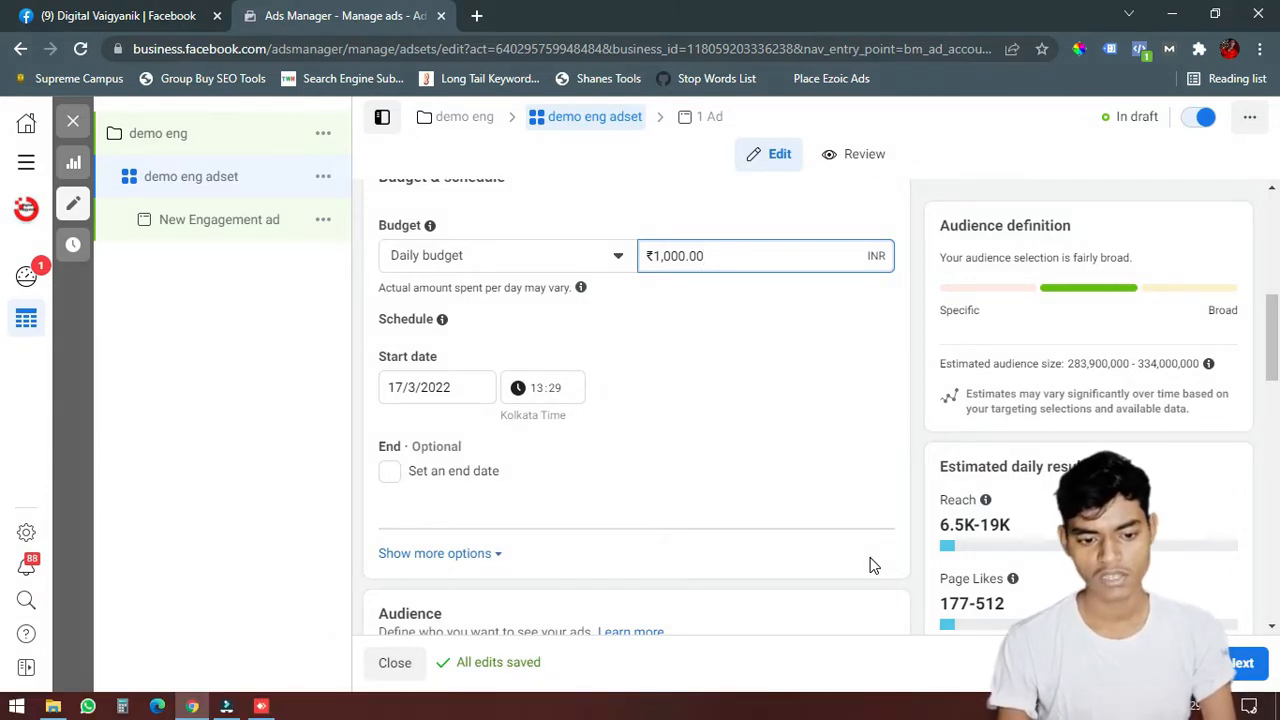
key("ctrl+a")
type("1000")
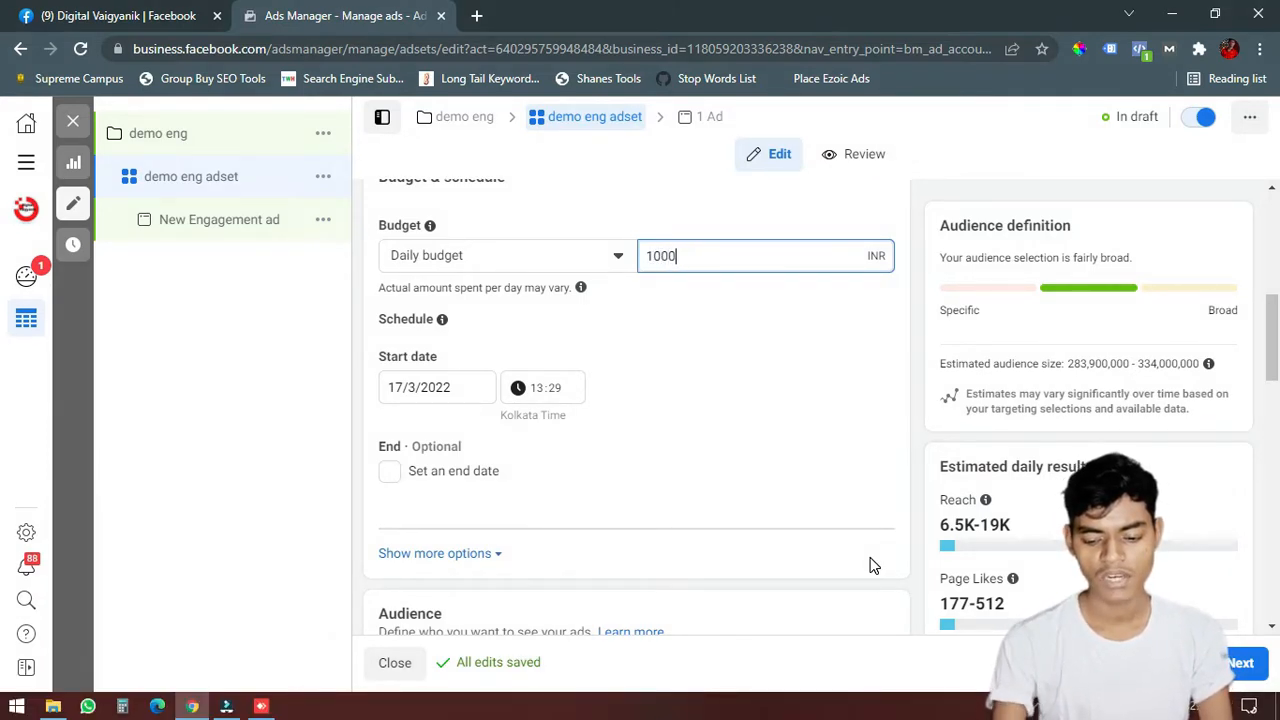
key("BackSpace")
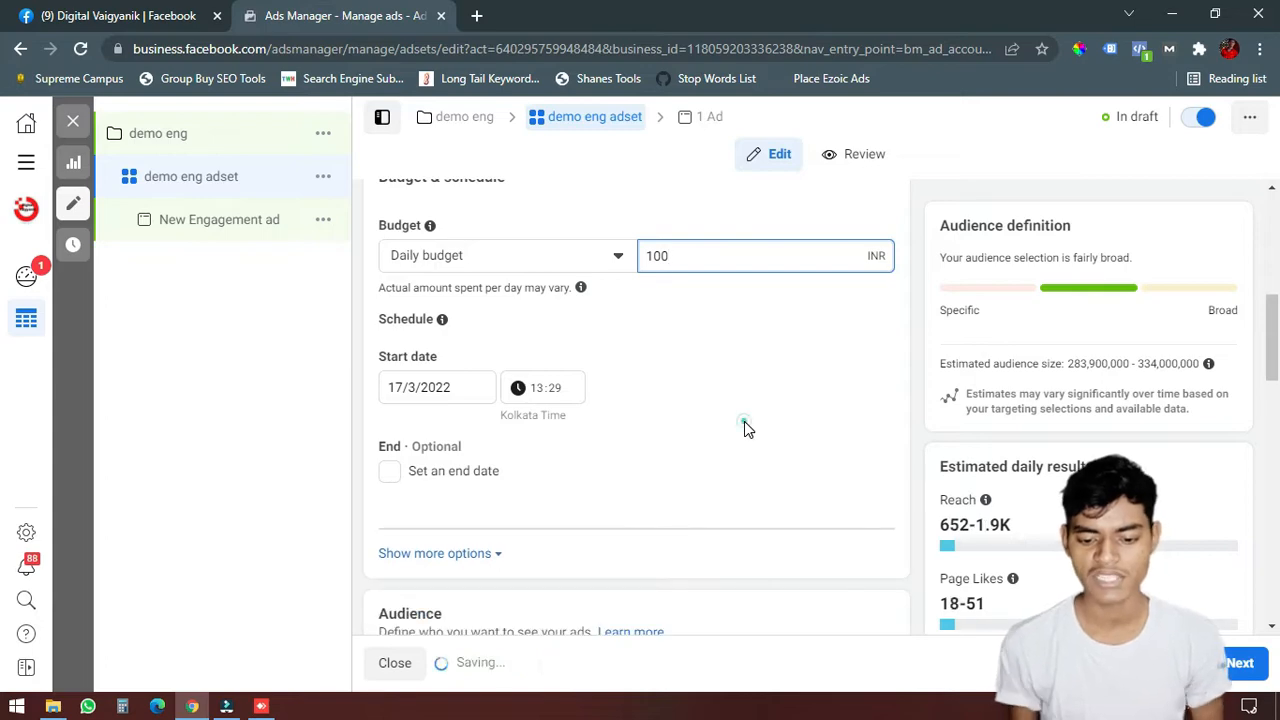
left_click(744, 423)
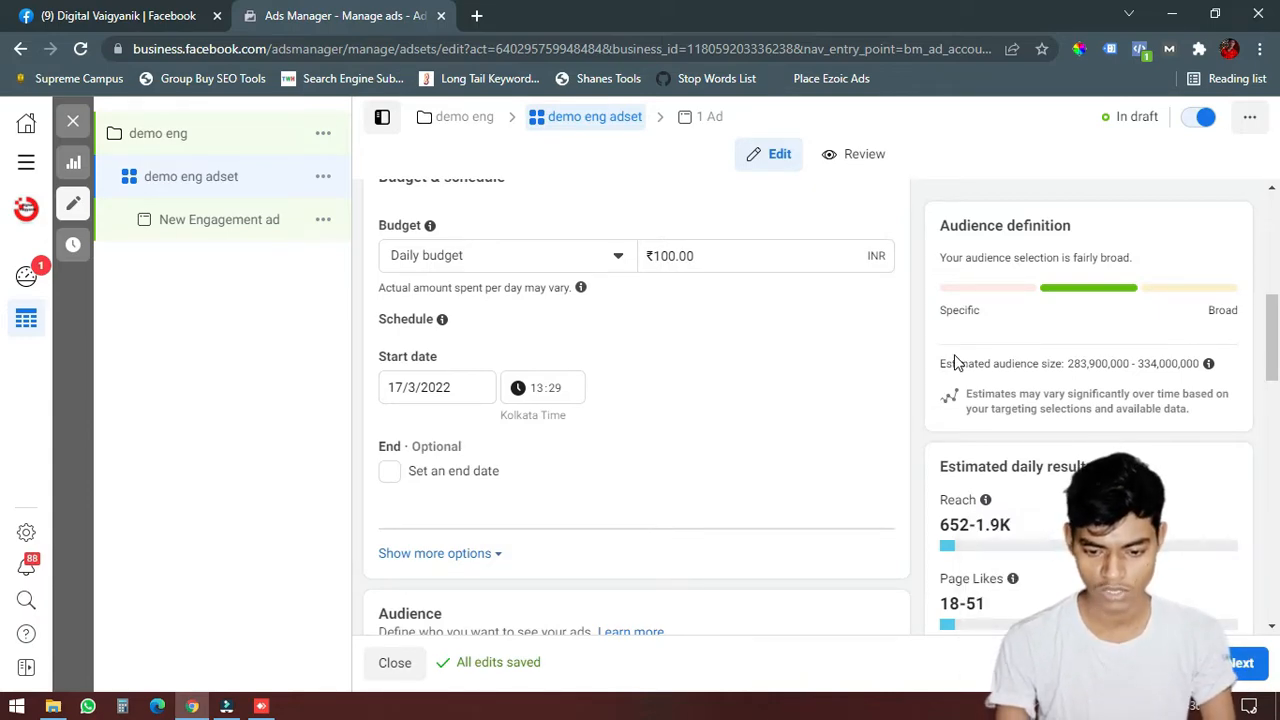
Step: Set the ad set's daily budget to ₹200
left_click(690, 255)
type("2")
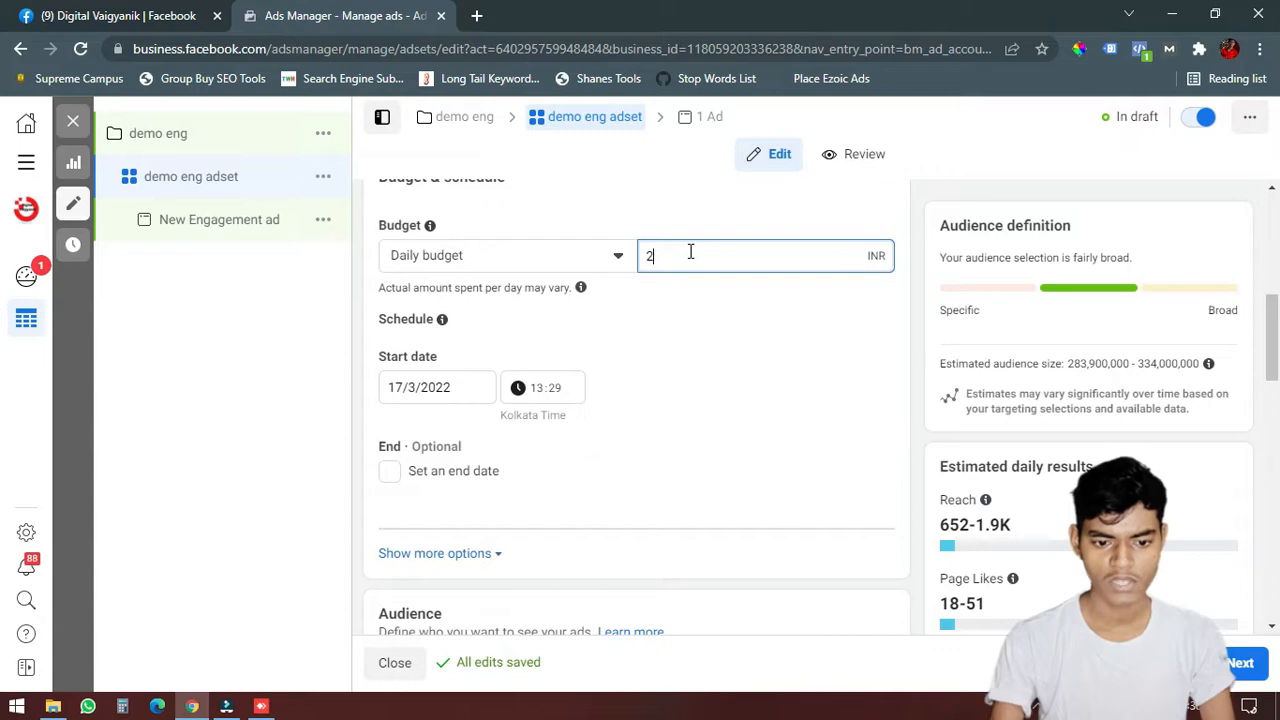
scroll(690, 252, "down", 3)
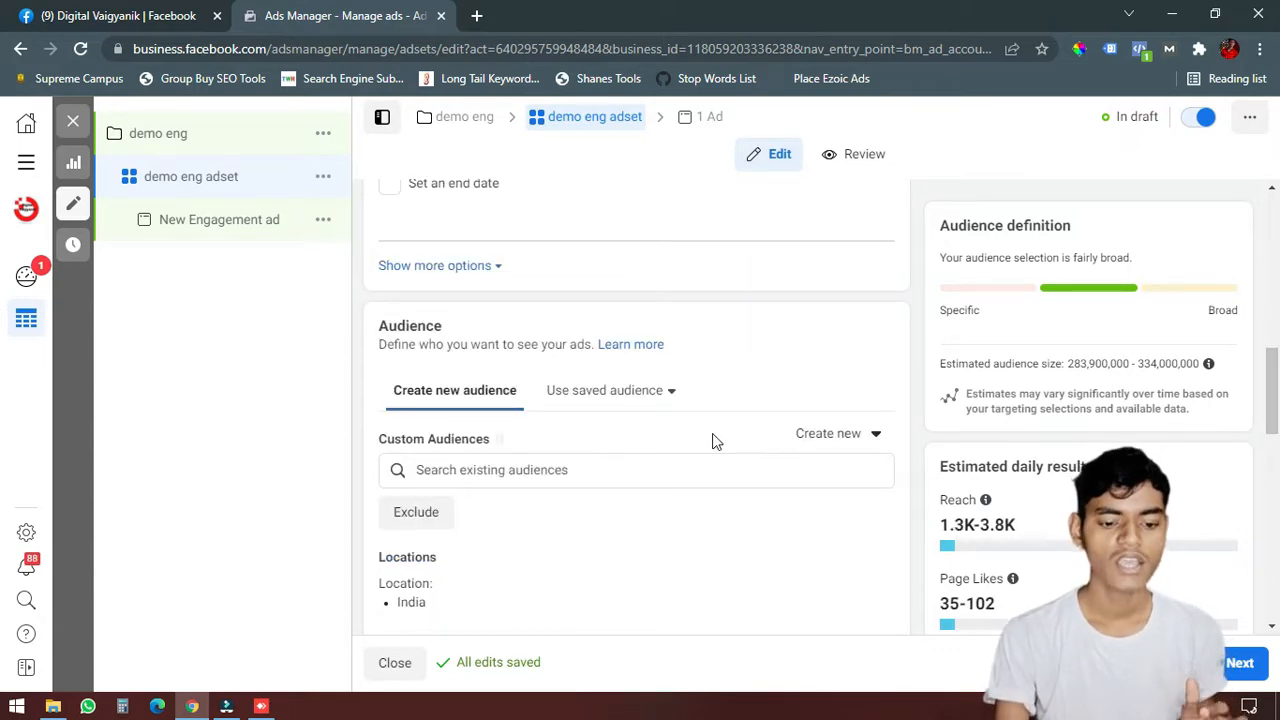
scroll(565, 343, "up", 4)
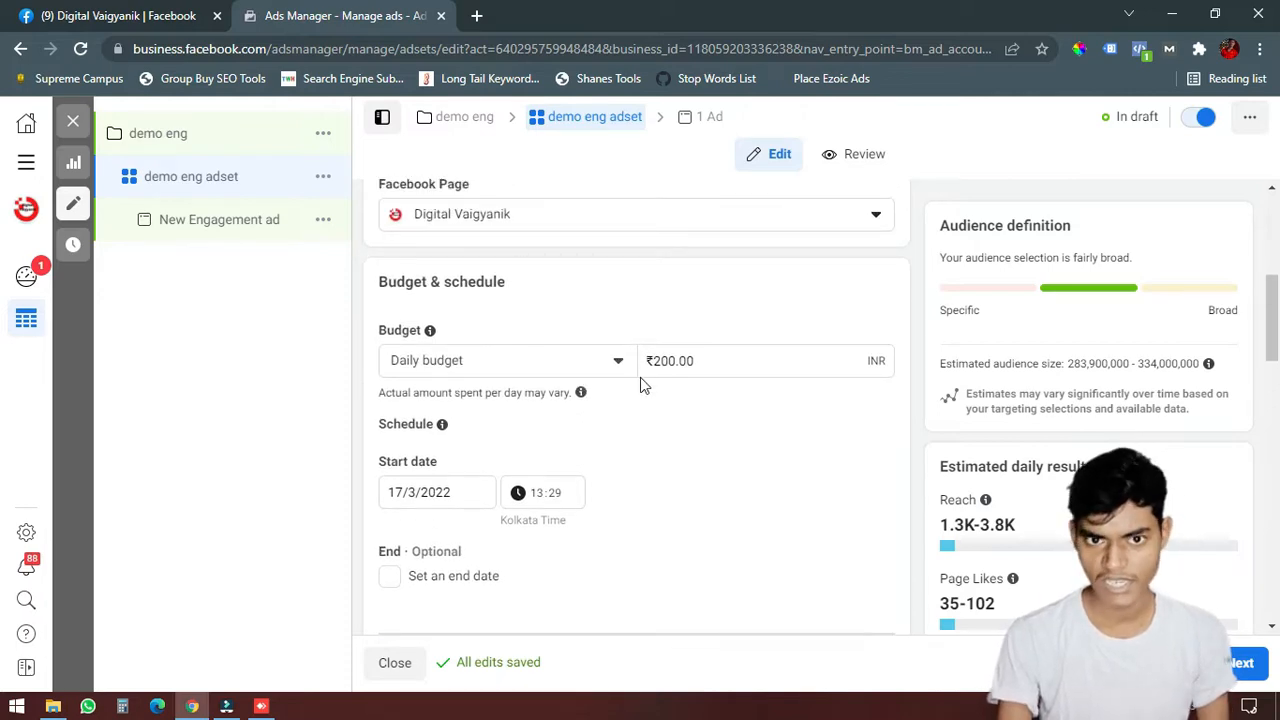
Step: Open the audience's location targeting for editing and bring up the location search with its map
scroll(652, 394, "down", 5)
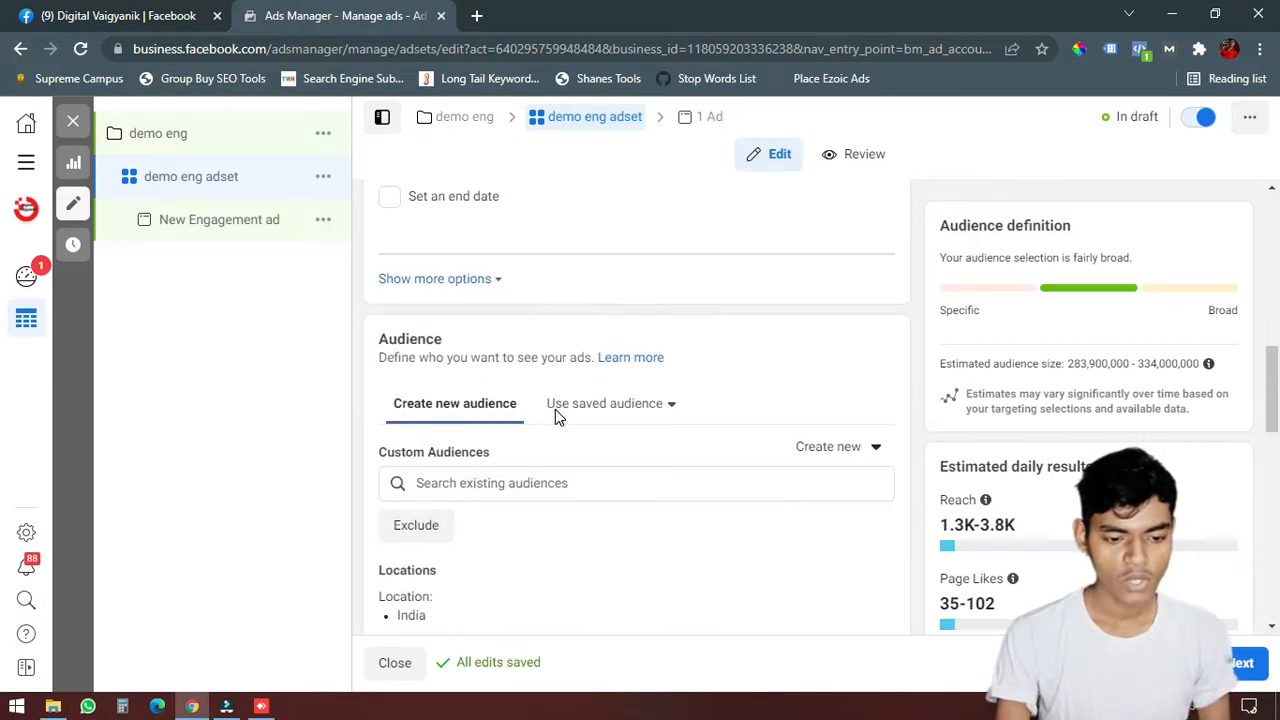
scroll(627, 400, "down", 1)
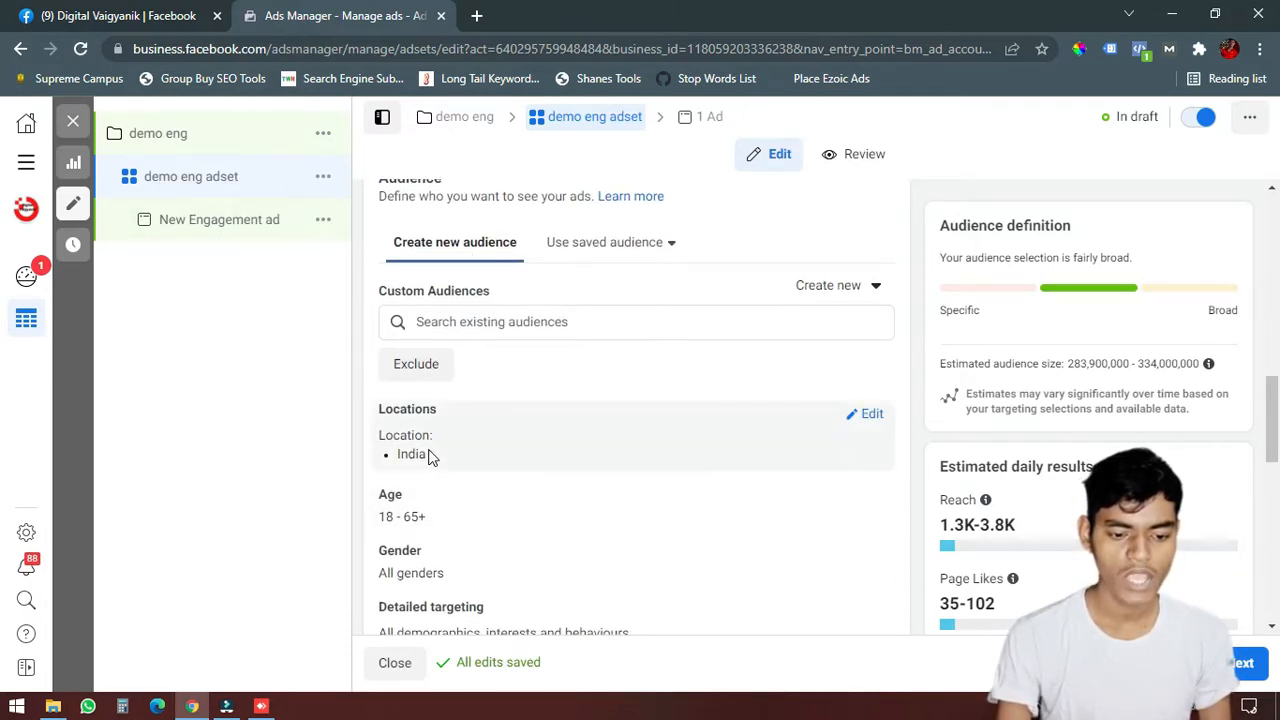
left_click(868, 418)
scroll(678, 410, "down", 3)
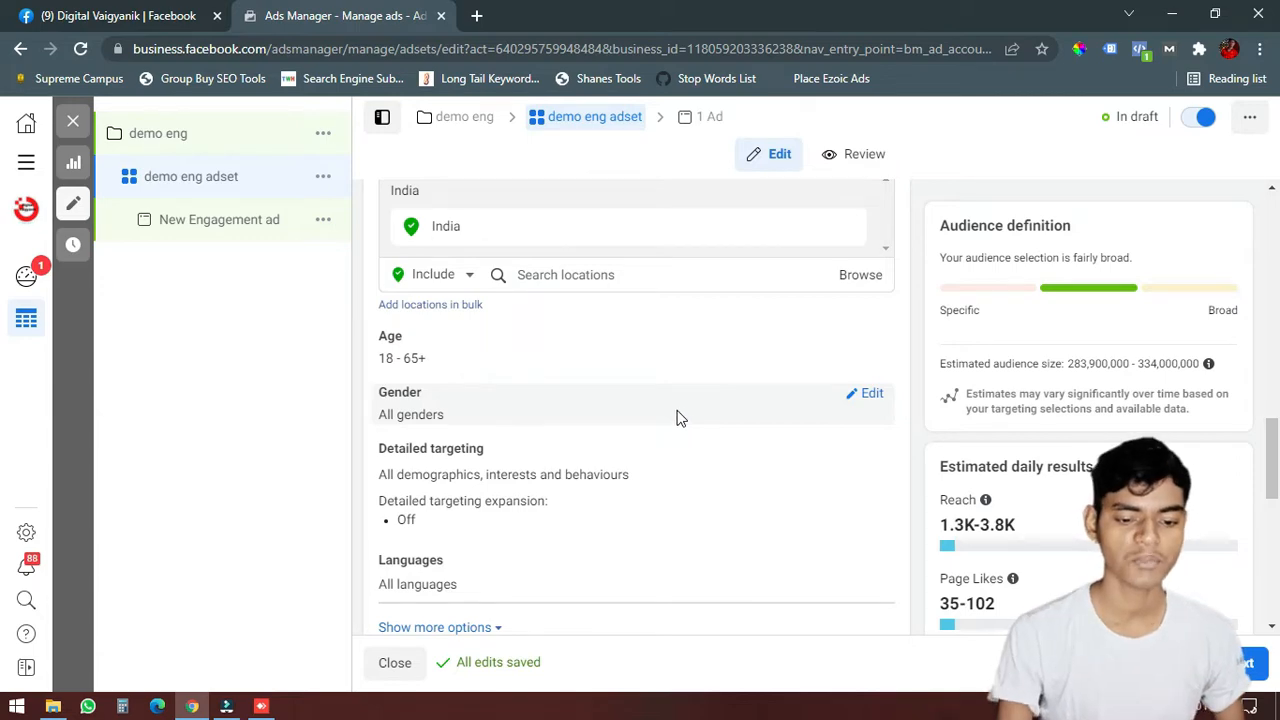
left_click(550, 274)
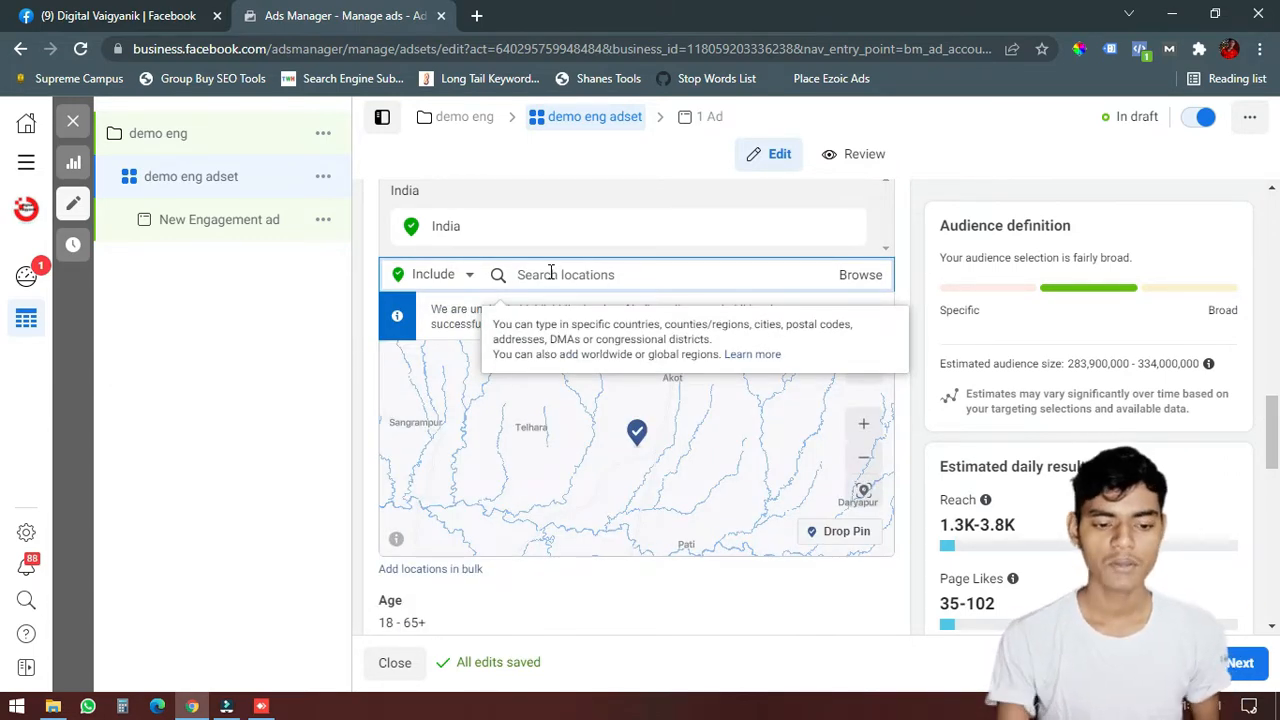
Step: Set the audience's maximum age to 45
scroll(650, 243, "down", 3)
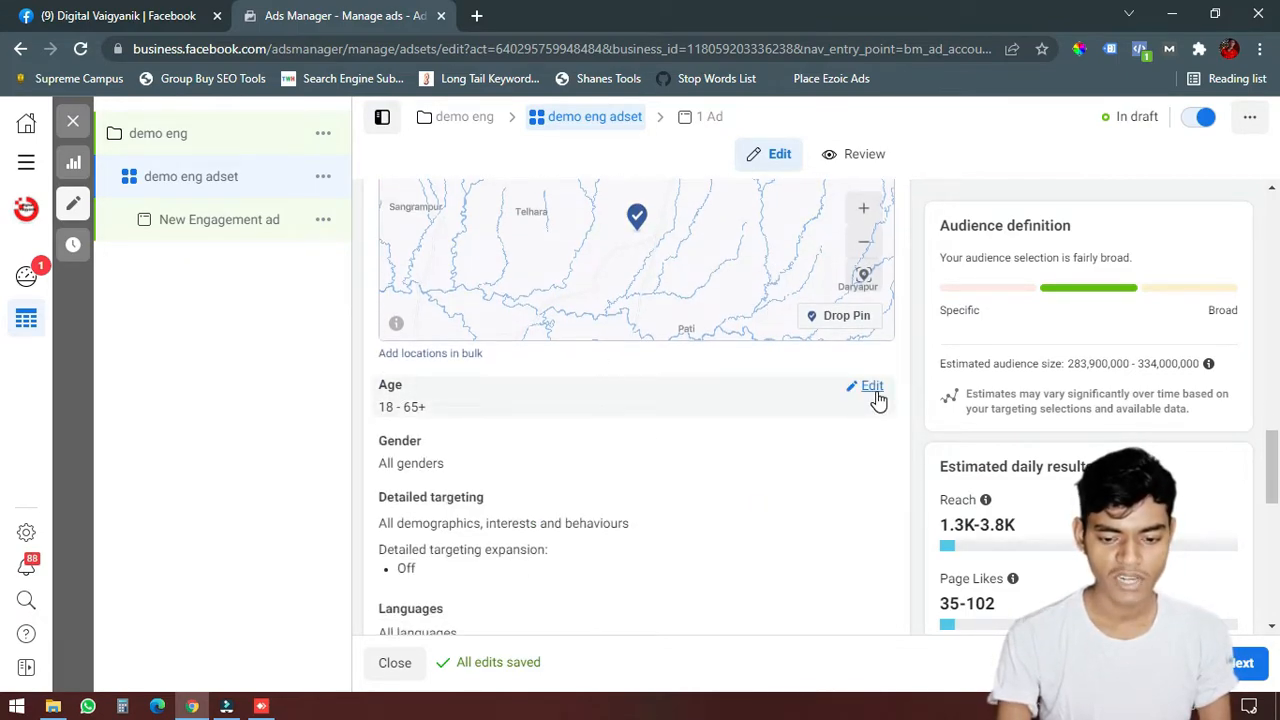
left_click(872, 386)
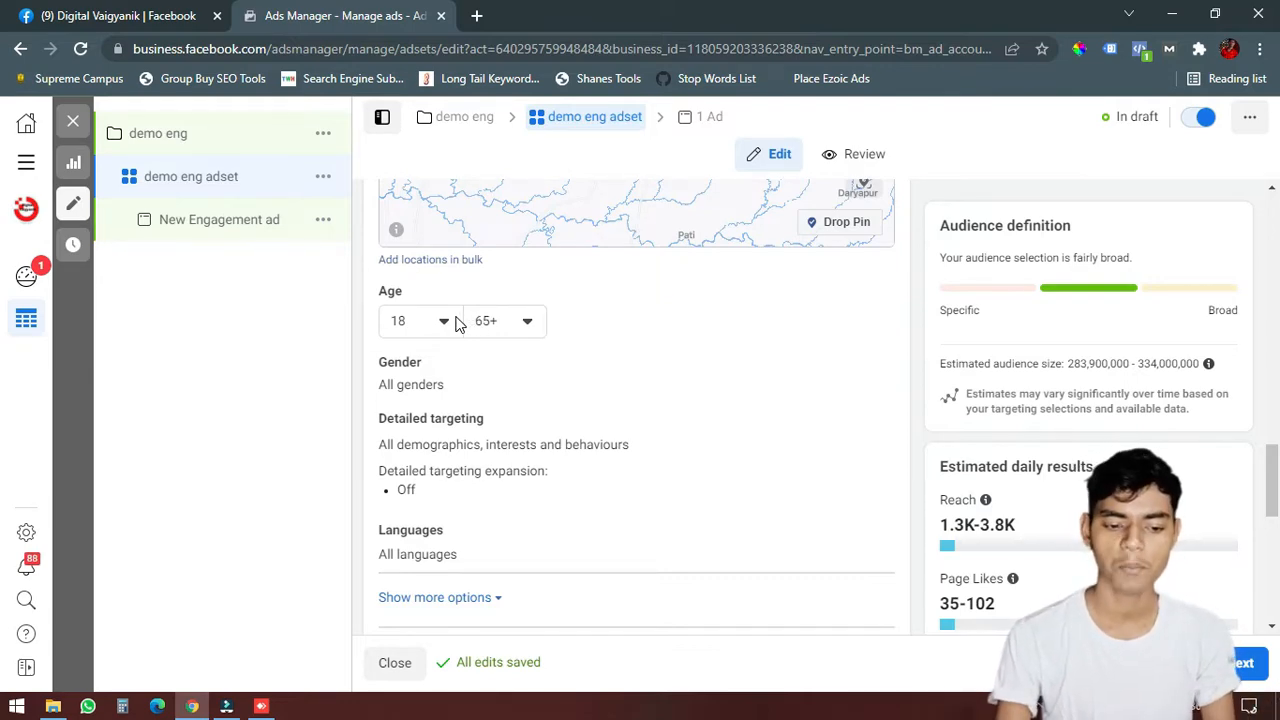
left_click(492, 318)
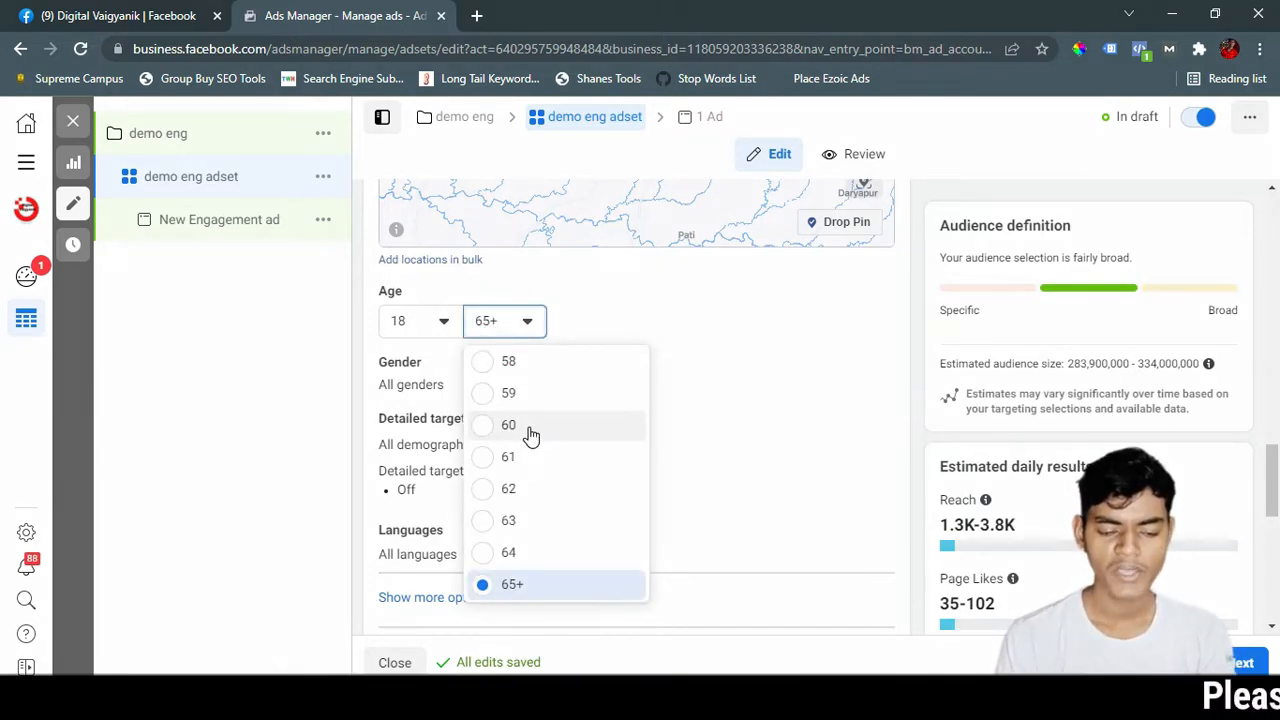
scroll(530, 436, "up", 5)
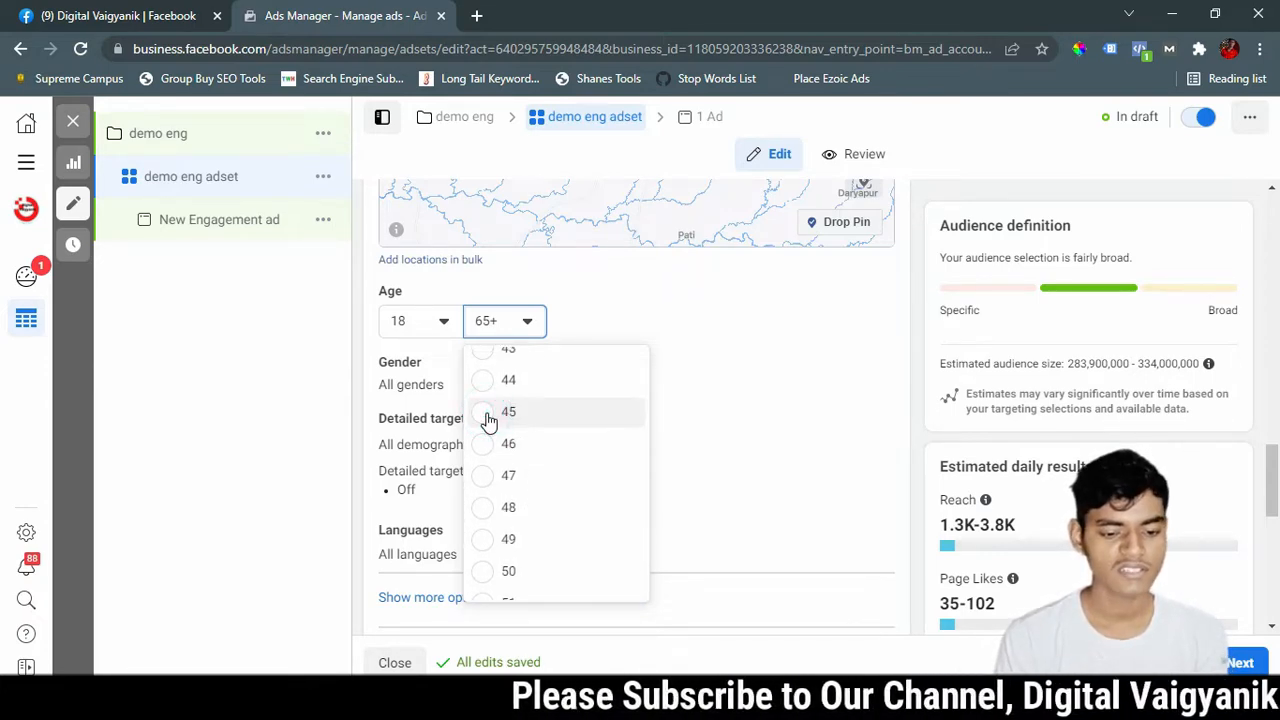
left_click(489, 420)
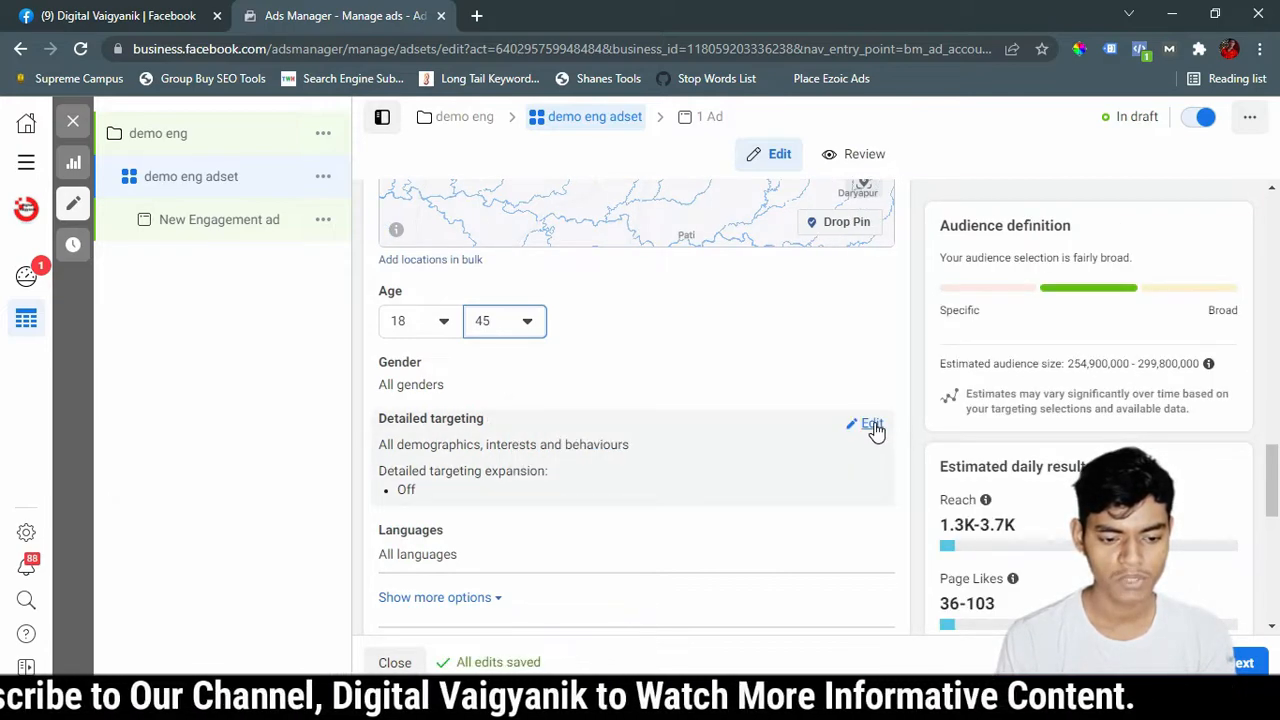
Step: Add the Digital marketing interest to the audience's detailed targeting
left_click(872, 426)
scroll(706, 432, "down", 1)
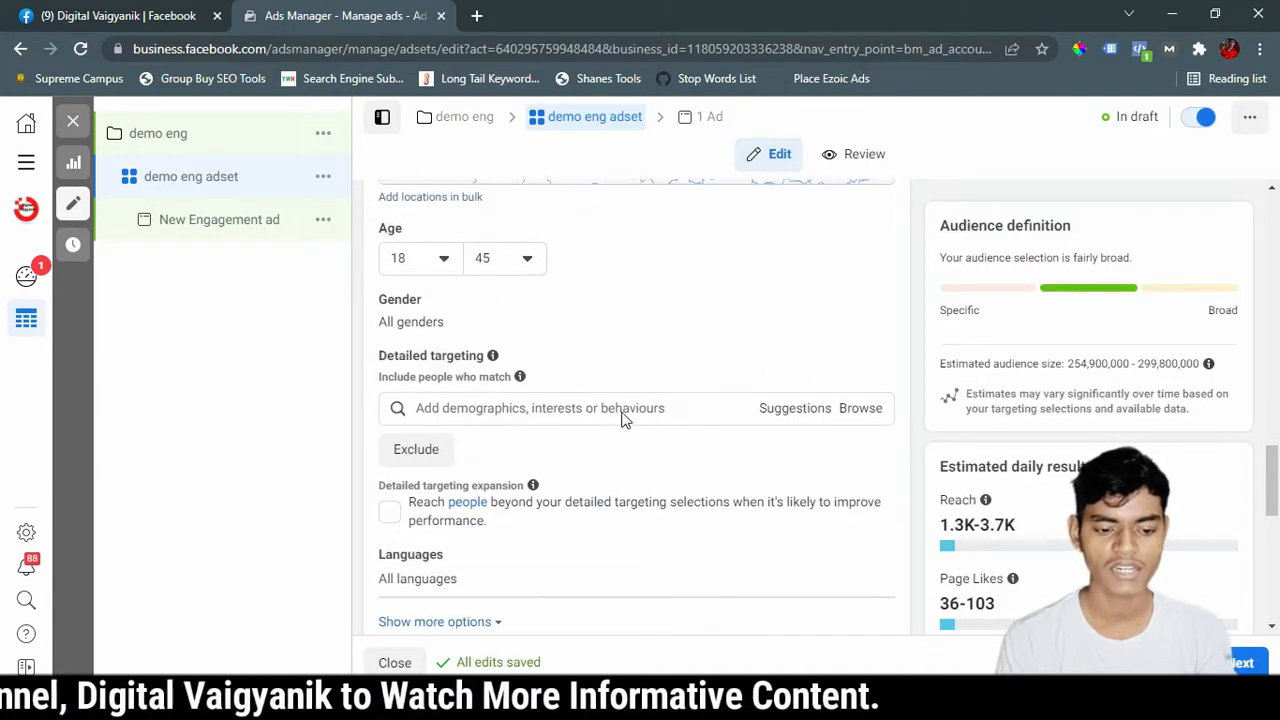
left_click(557, 391)
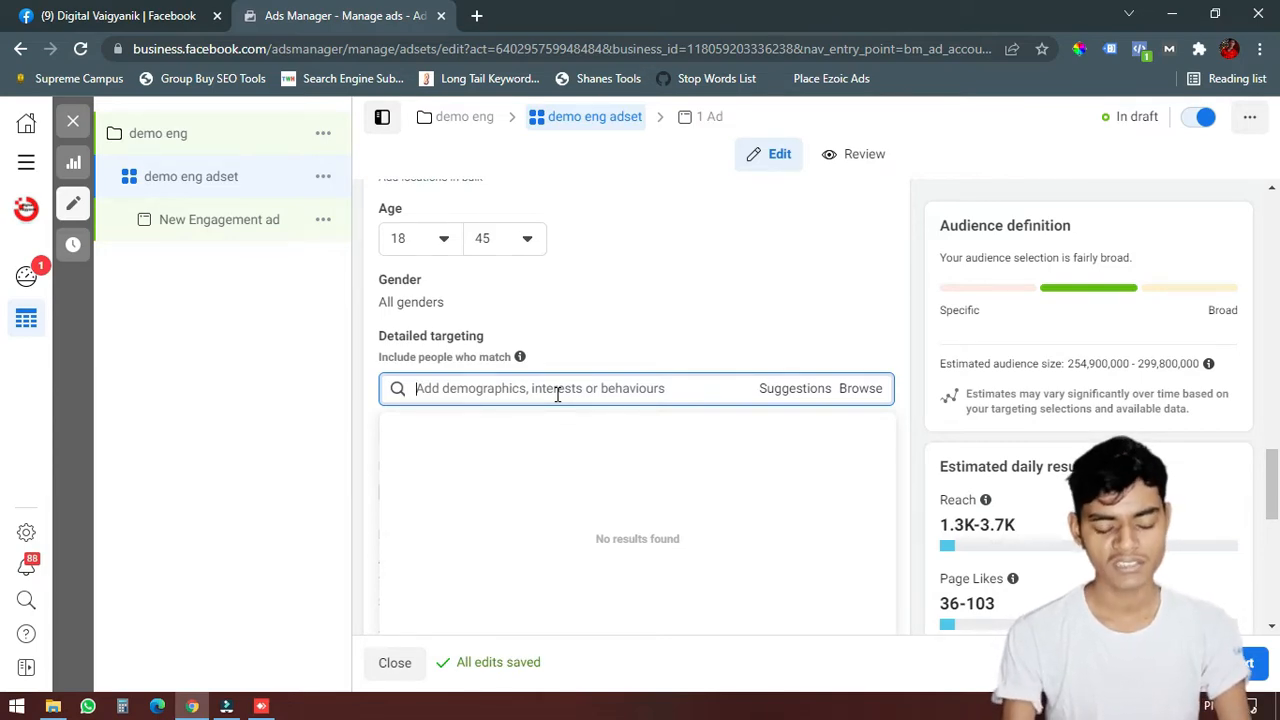
type("digital marketing")
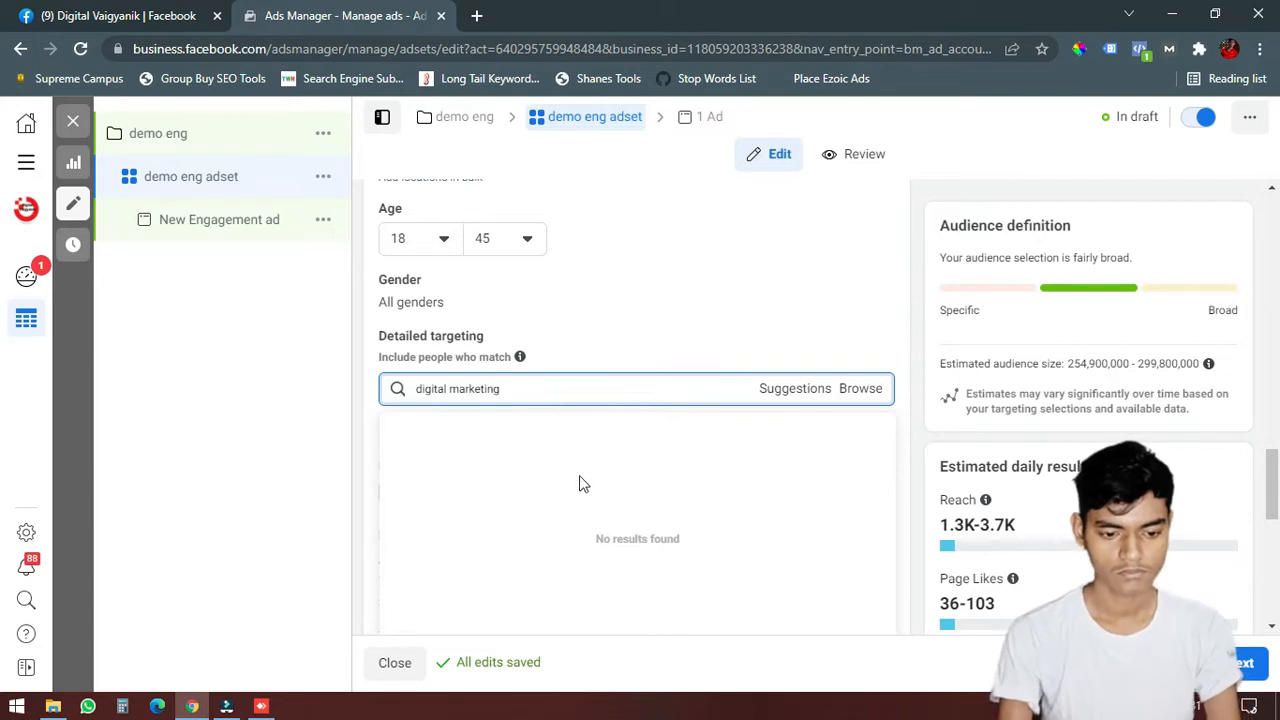
left_click(447, 427)
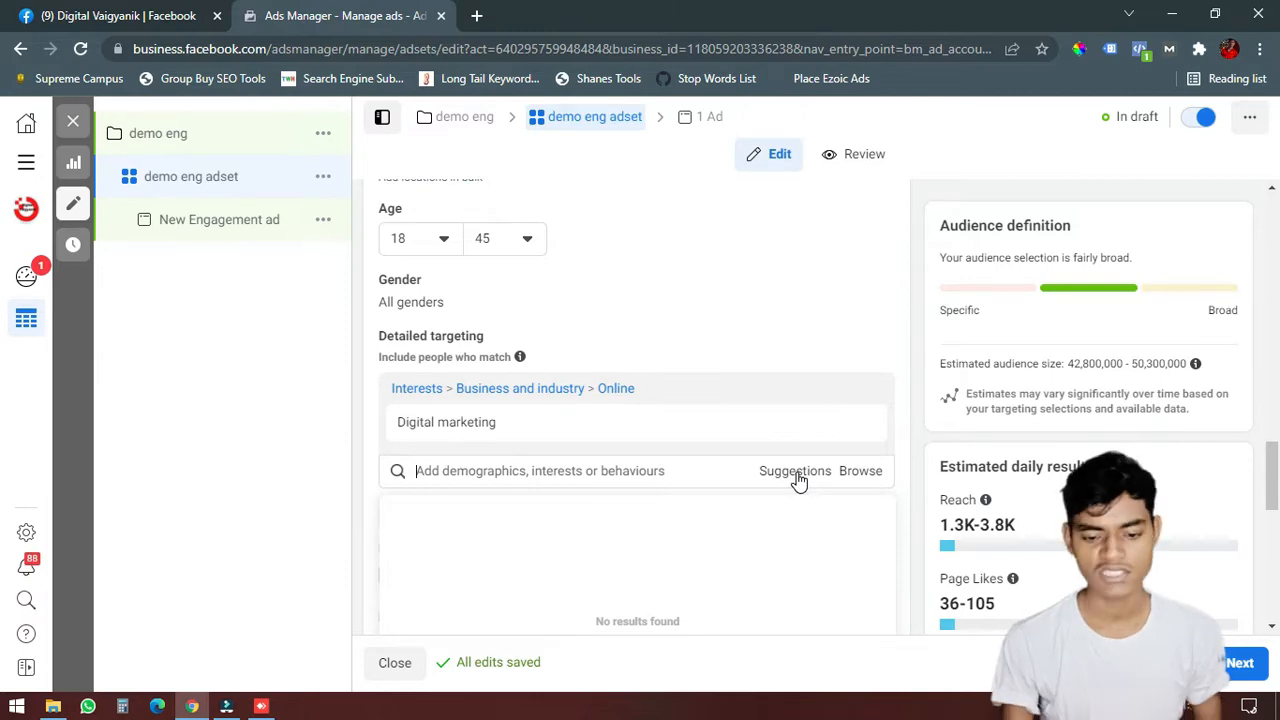
left_click(705, 316)
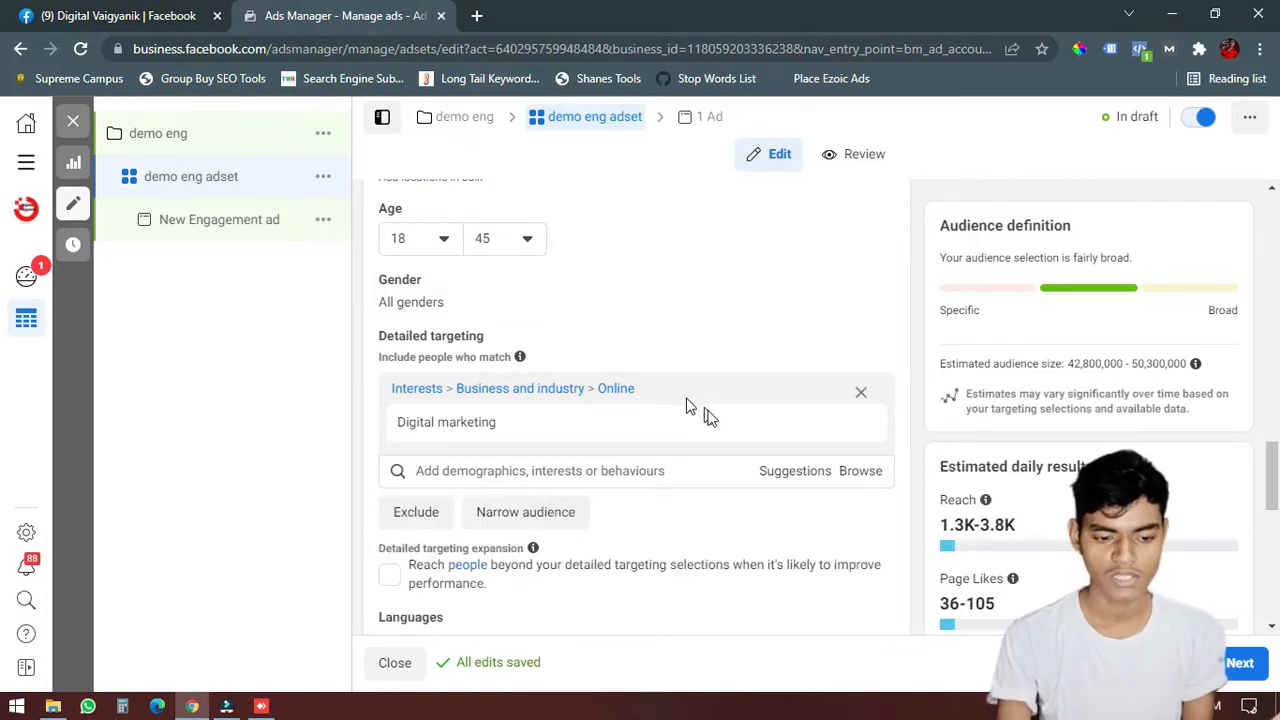
mouse_move(622, 441)
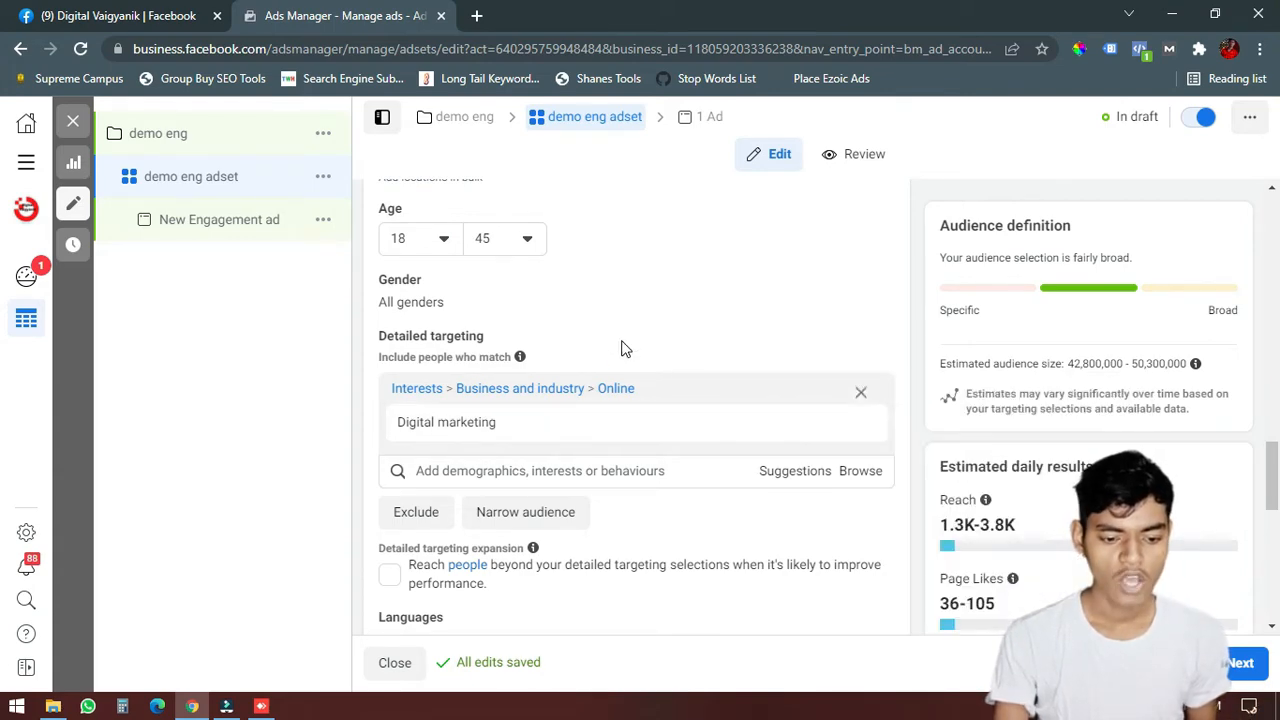
scroll(623, 349, "down", 4)
scroll(625, 389, "down", 1)
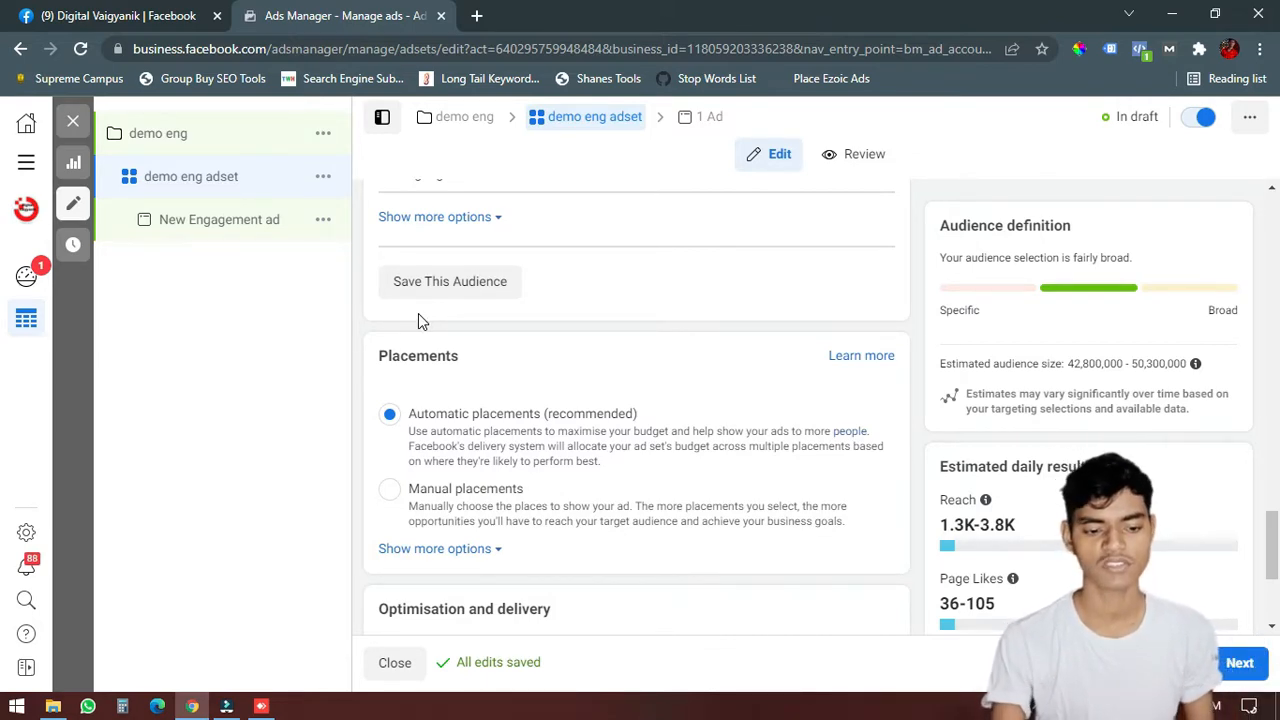
left_click(421, 280)
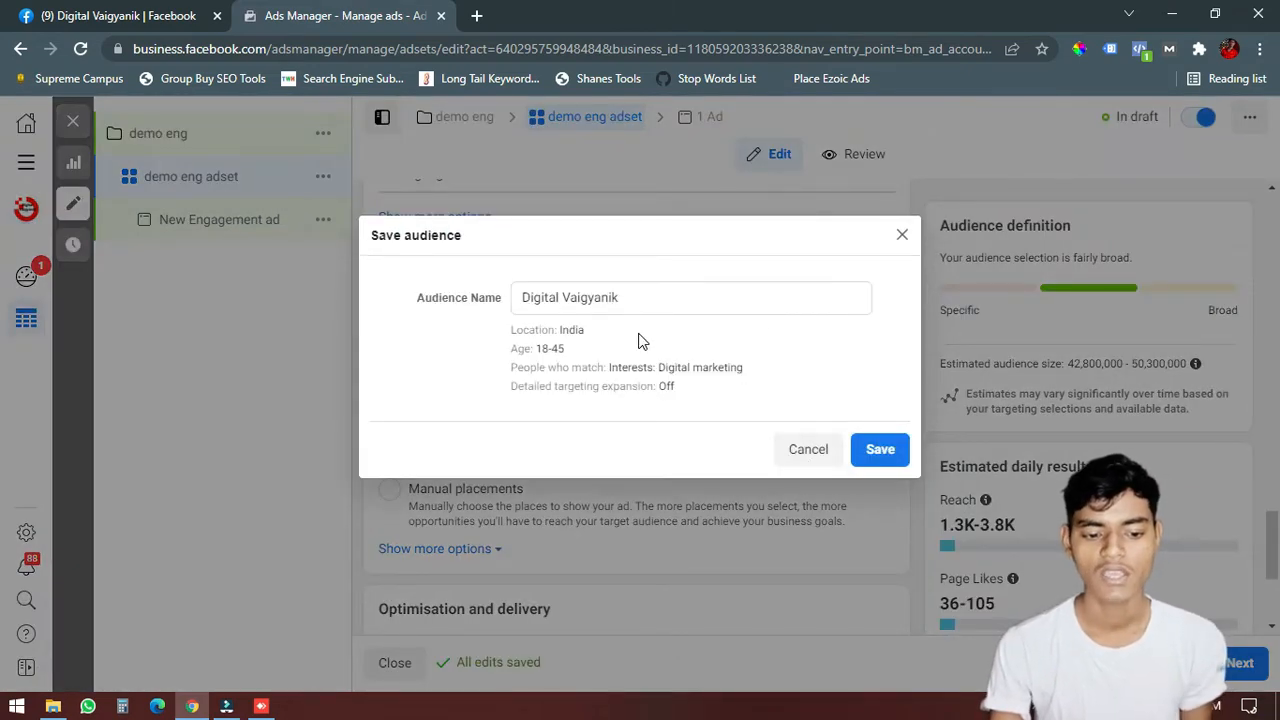
left_click(805, 451)
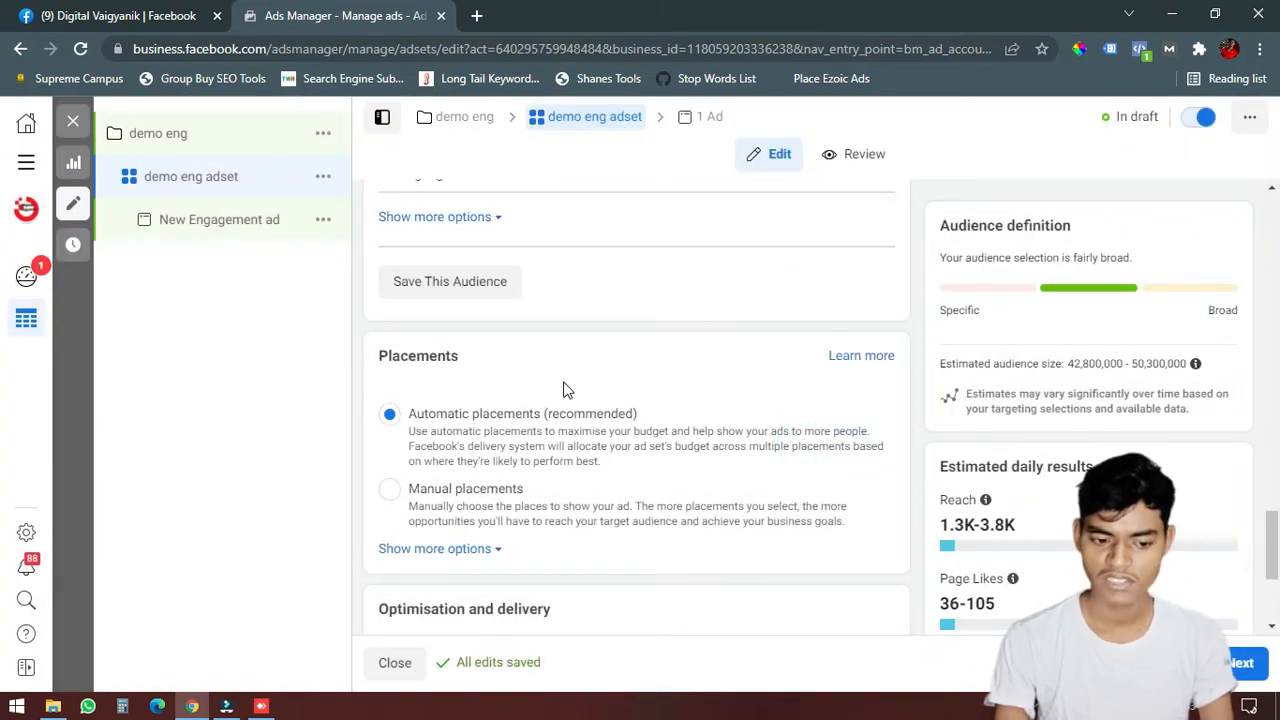
Step: Switch the ad set to manual placements, look over its platforms and placements, and restore automatic placements
scroll(495, 389, "down", 1)
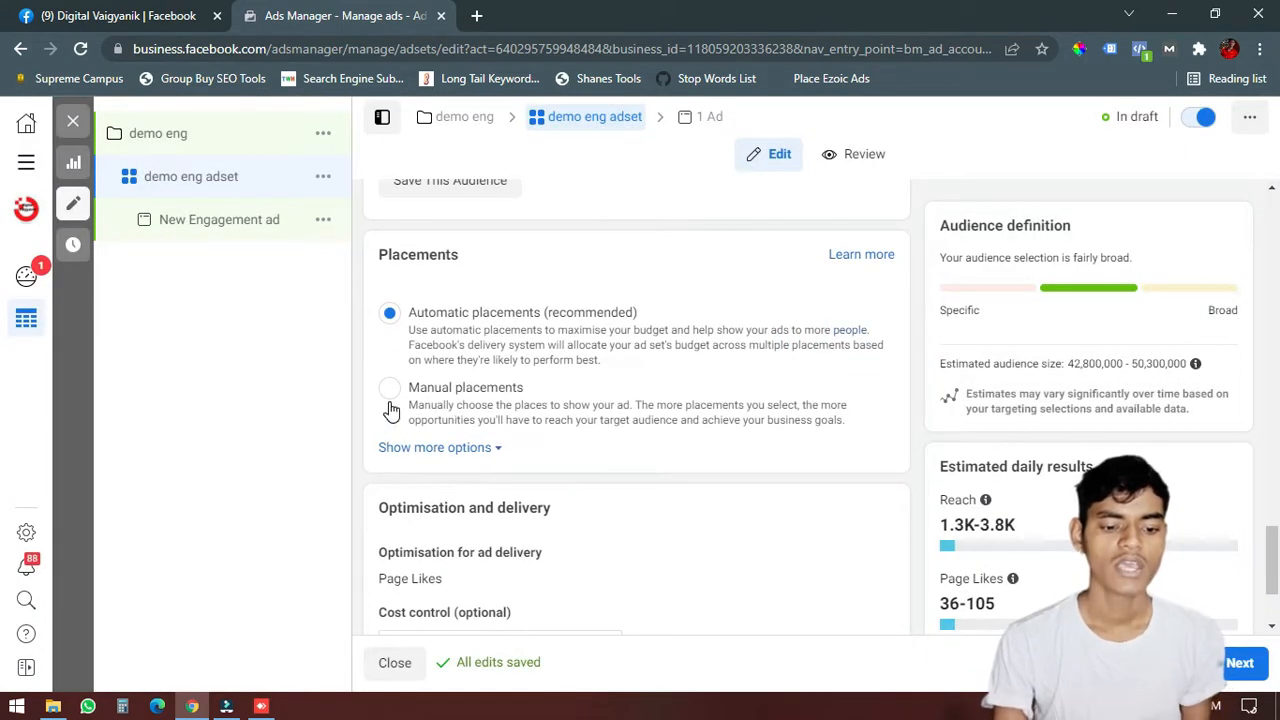
left_click(390, 390)
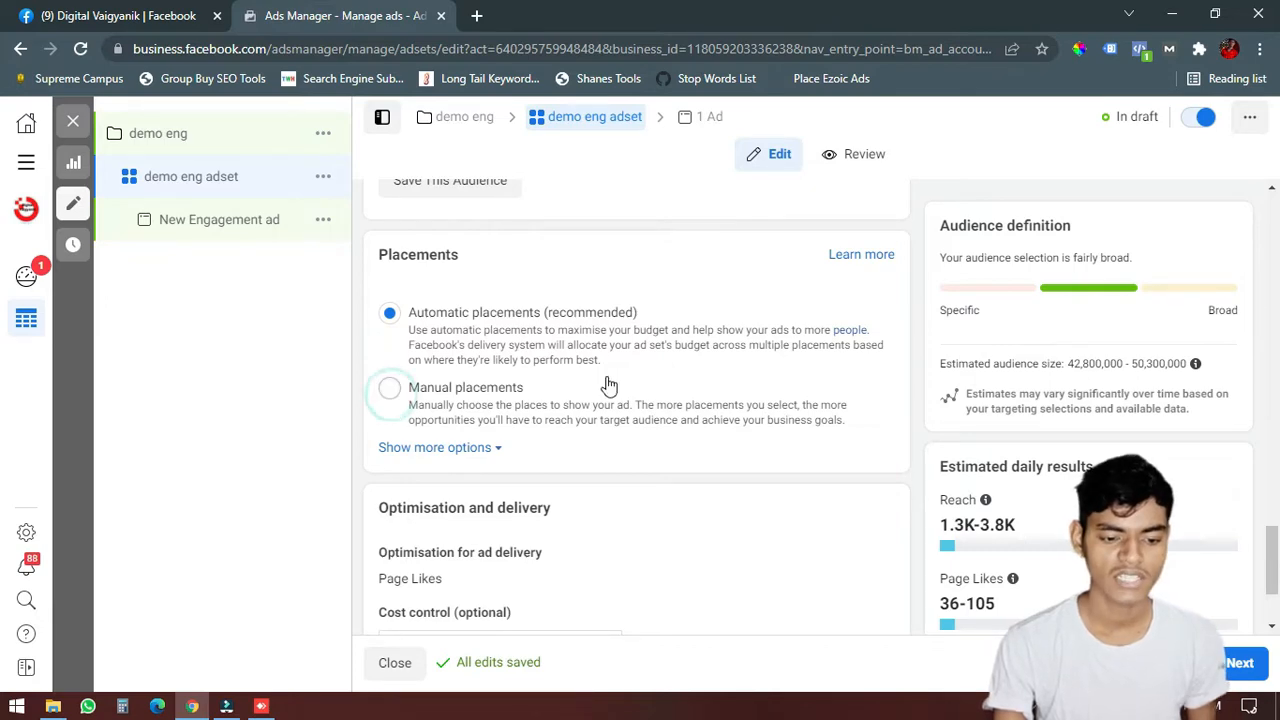
scroll(800, 389, "down", 2)
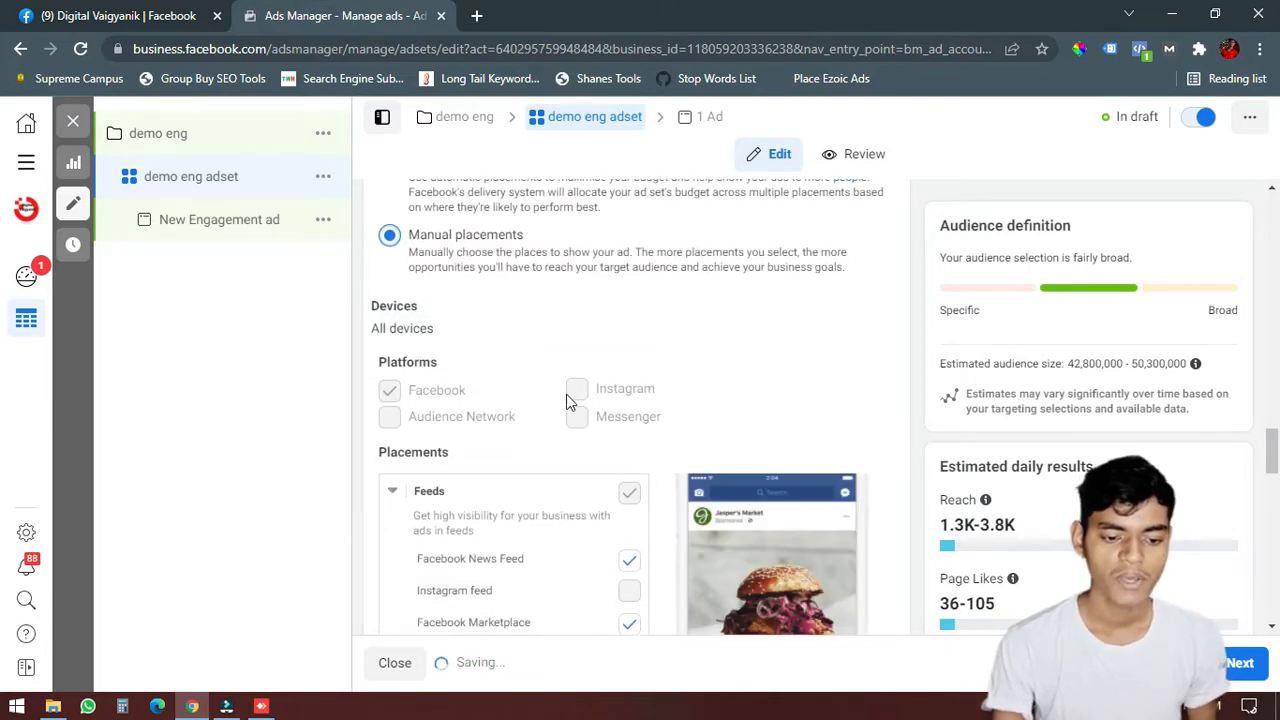
scroll(472, 385, "down", 1)
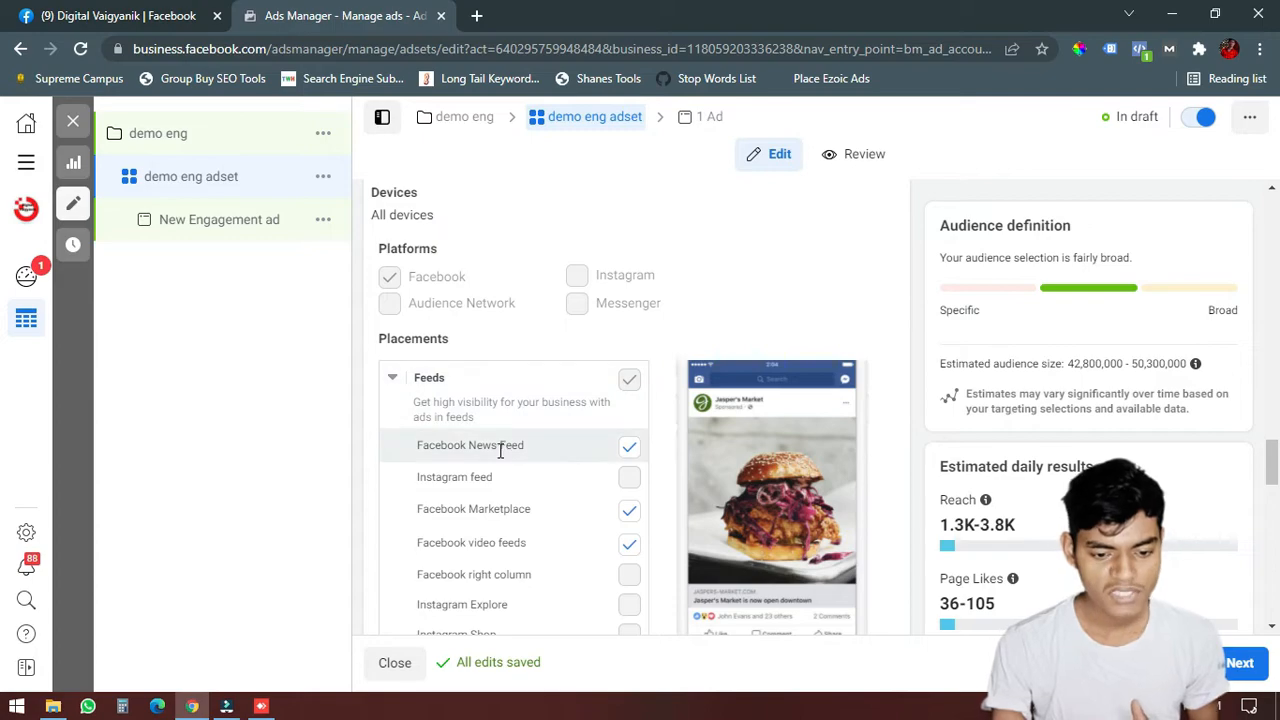
scroll(500, 445, "down", 3)
scroll(614, 437, "down", 3)
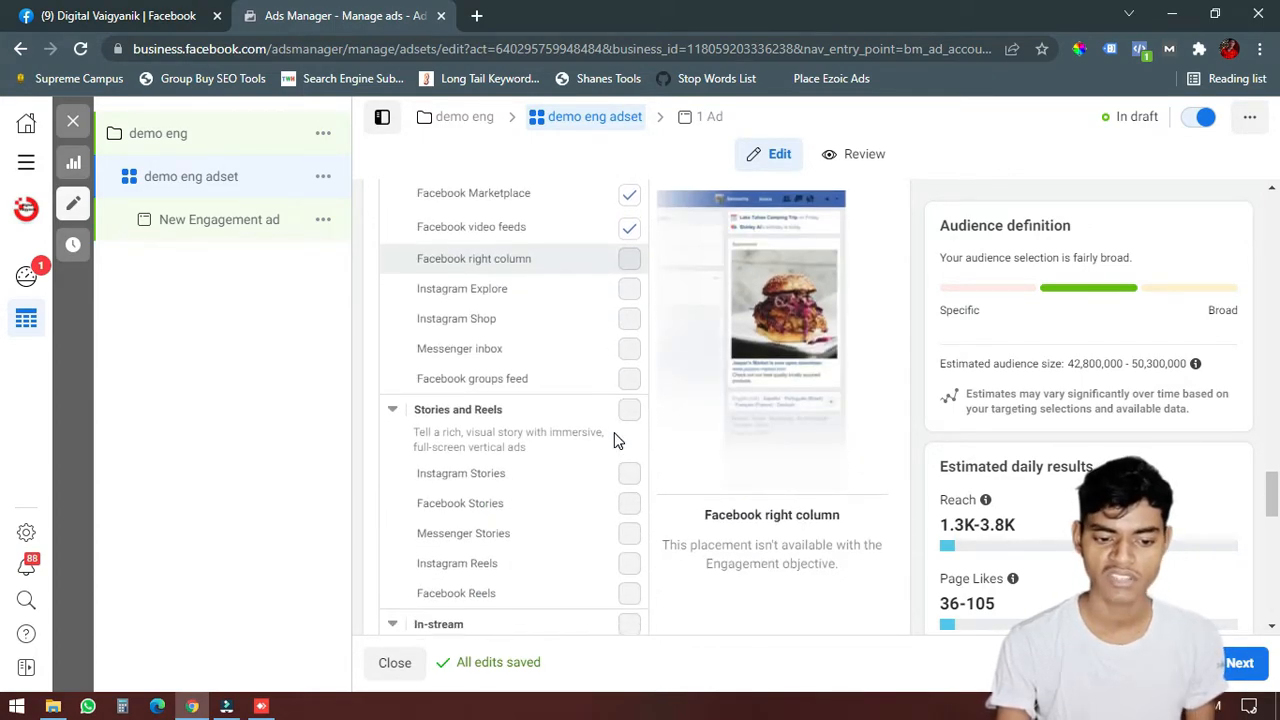
scroll(571, 406, "up", 8)
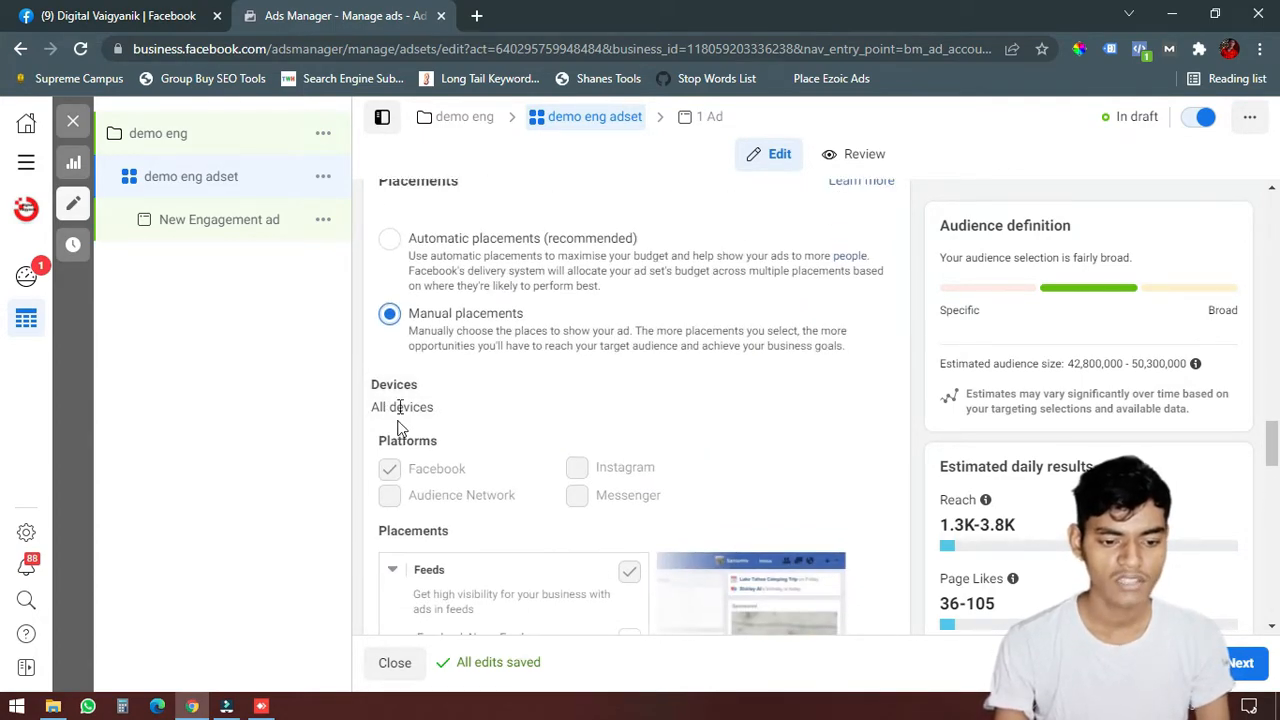
left_click(386, 239)
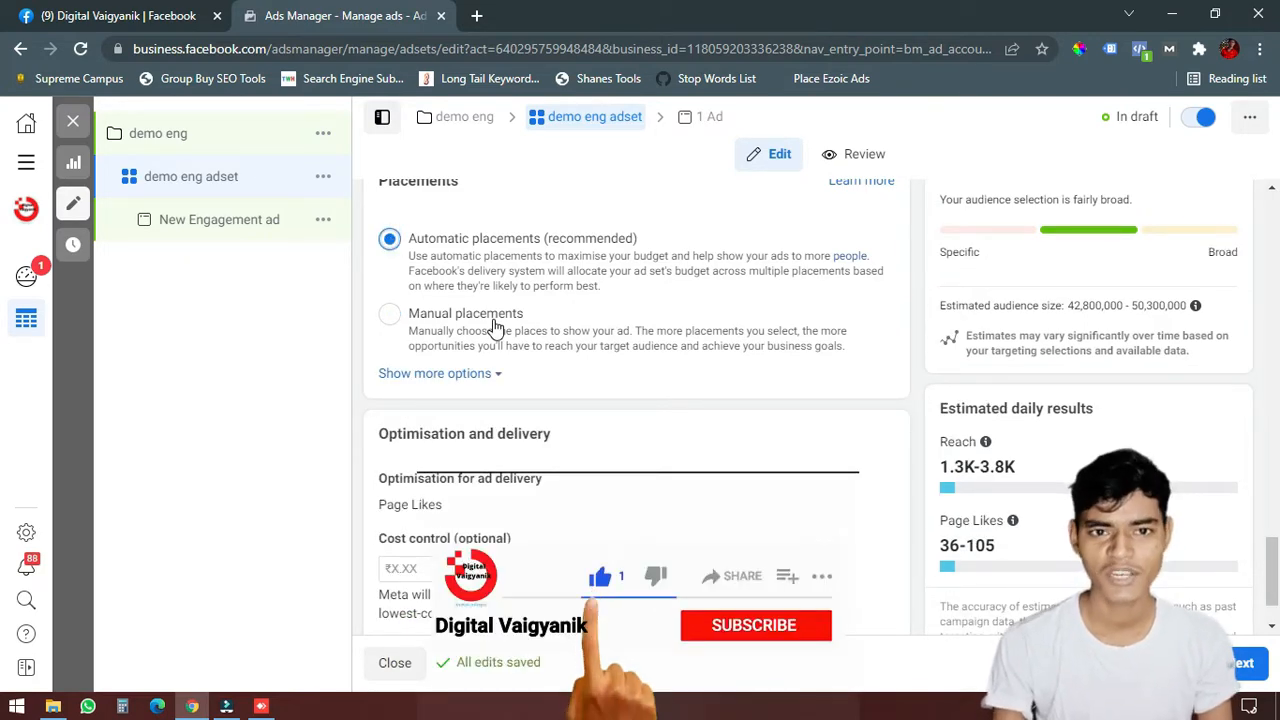
Step: Open the New Engagement ad under the demo eng adset and rename it demo eng ad
scroll(535, 437, "down", 1)
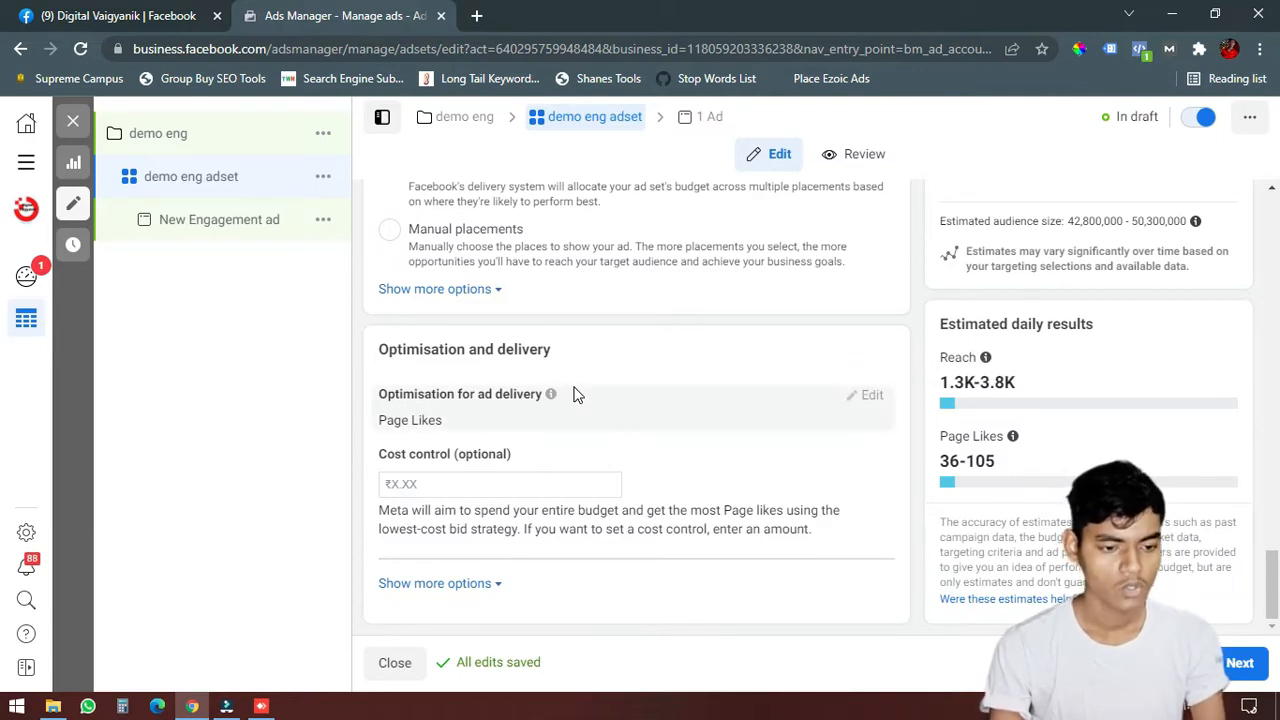
scroll(574, 394, "up", 10)
scroll(622, 312, "up", 6)
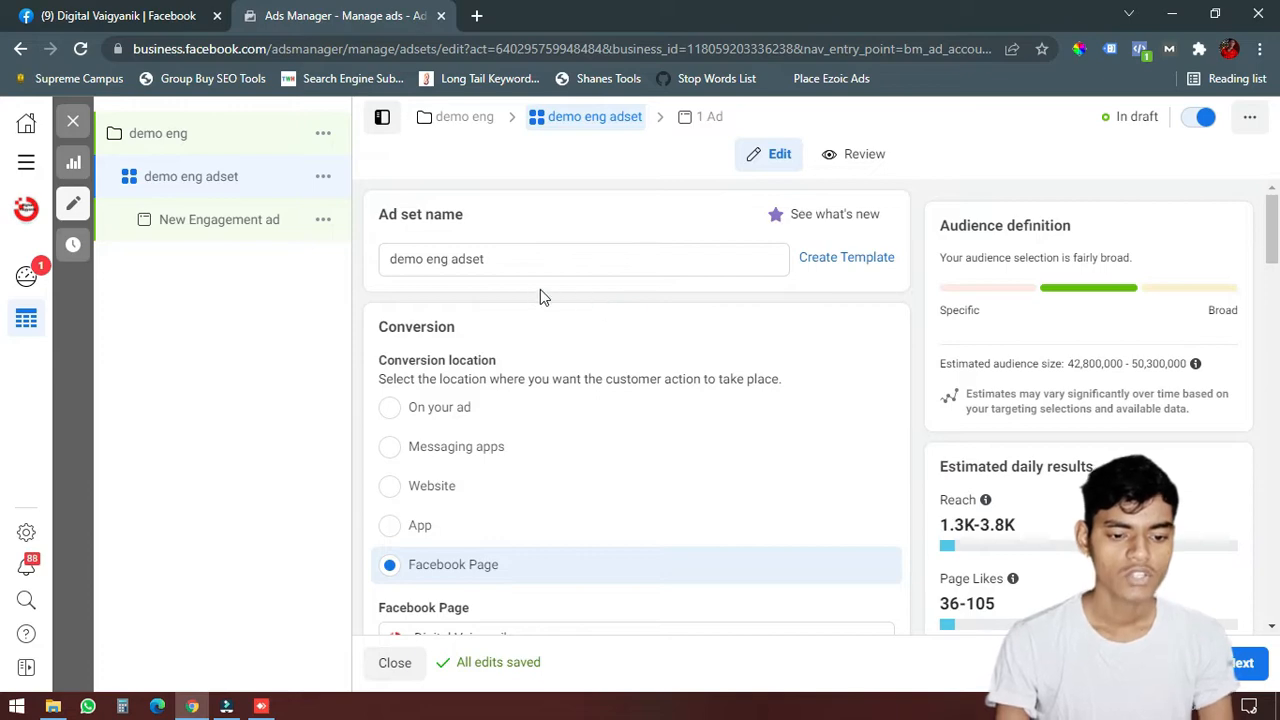
double_click(455, 259)
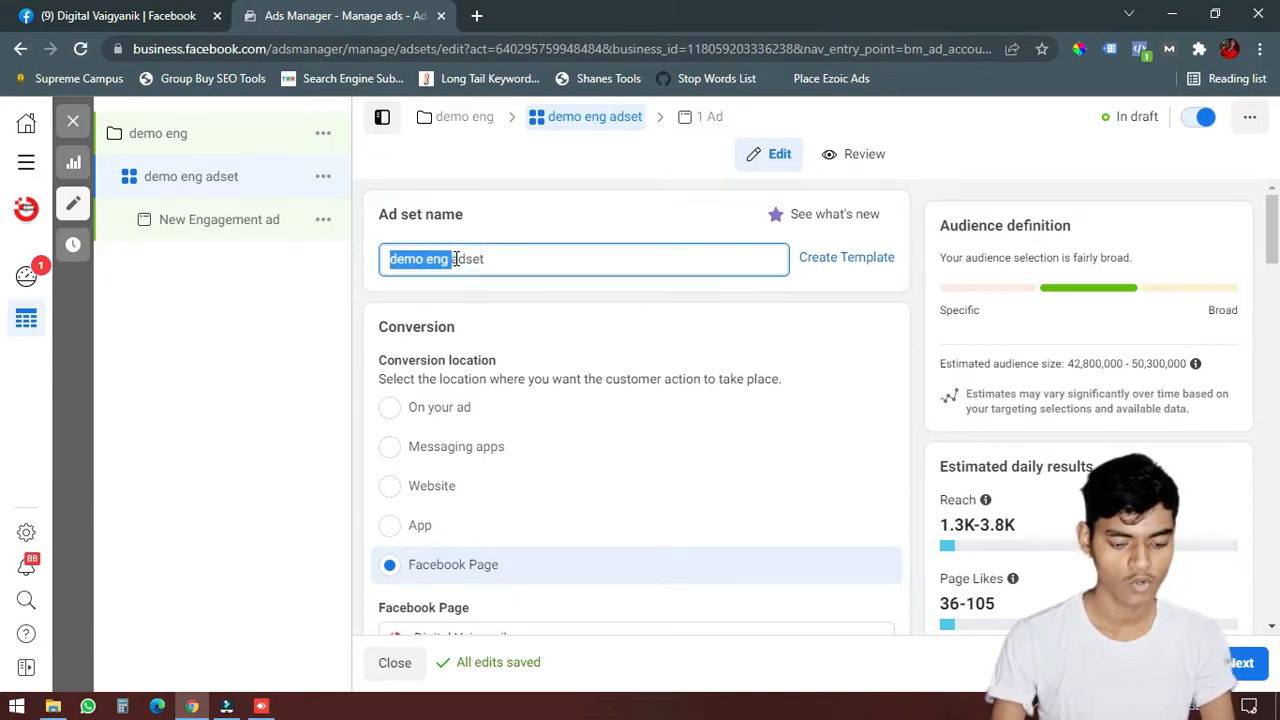
left_click(189, 222)
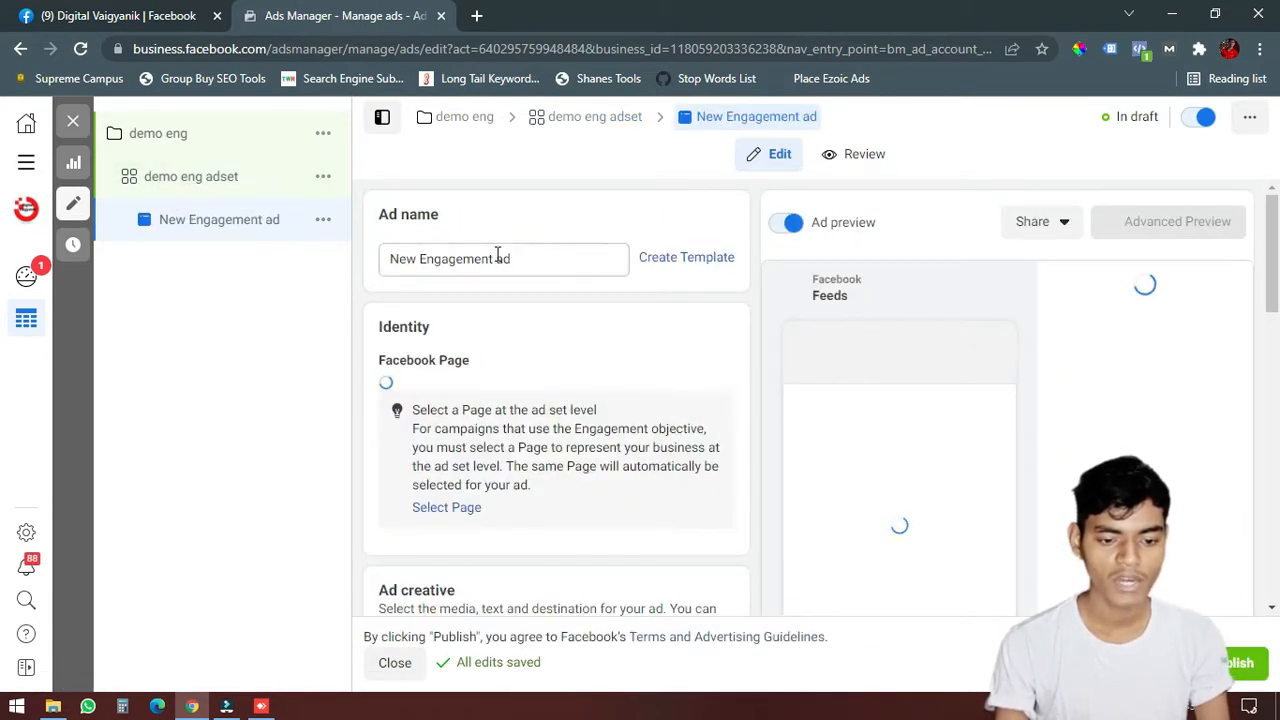
left_click(496, 257)
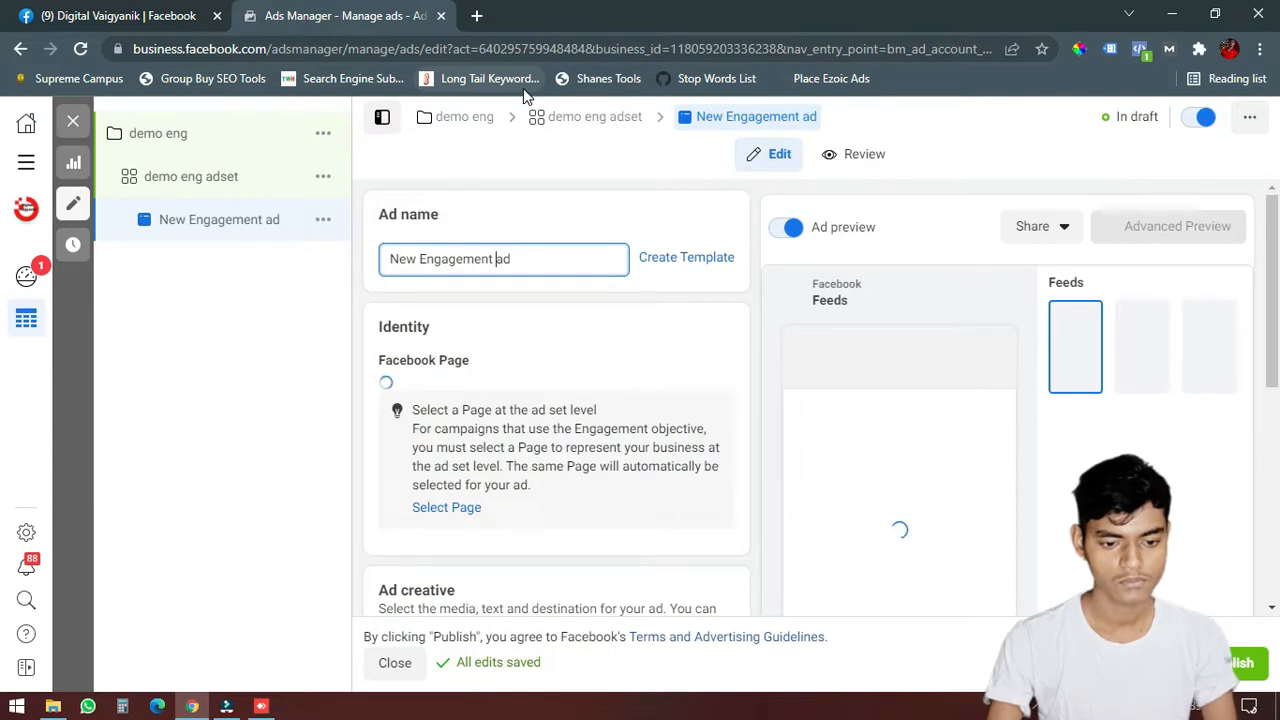
key("shift+Home")
type("demo eng")
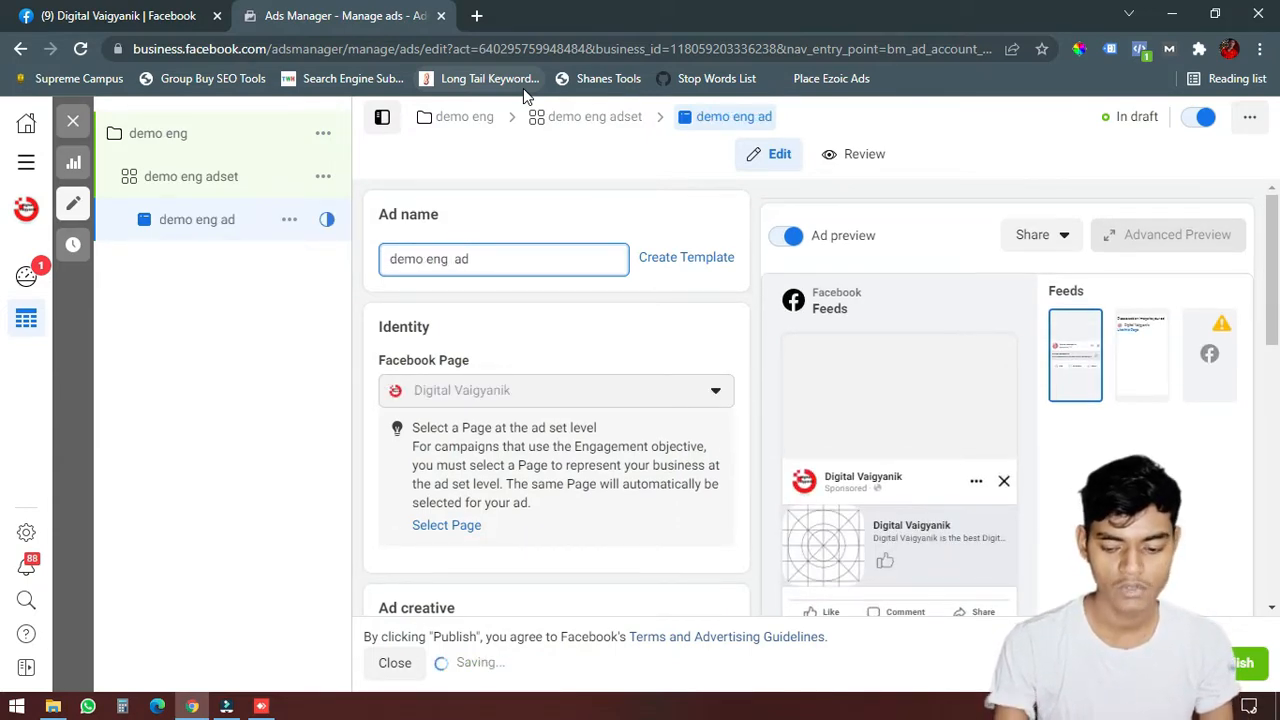
left_click(523, 84)
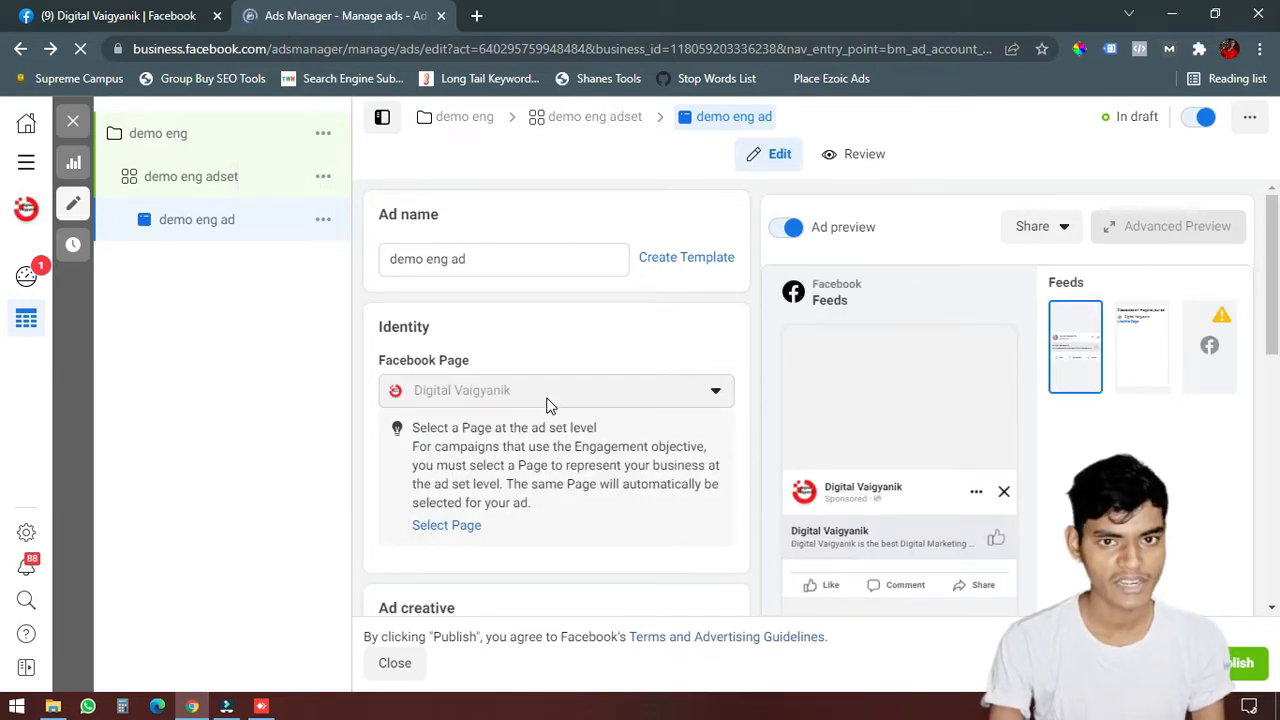
Step: Start adding a video as the ad creative's media so the video selection opens
scroll(551, 403, "down", 2)
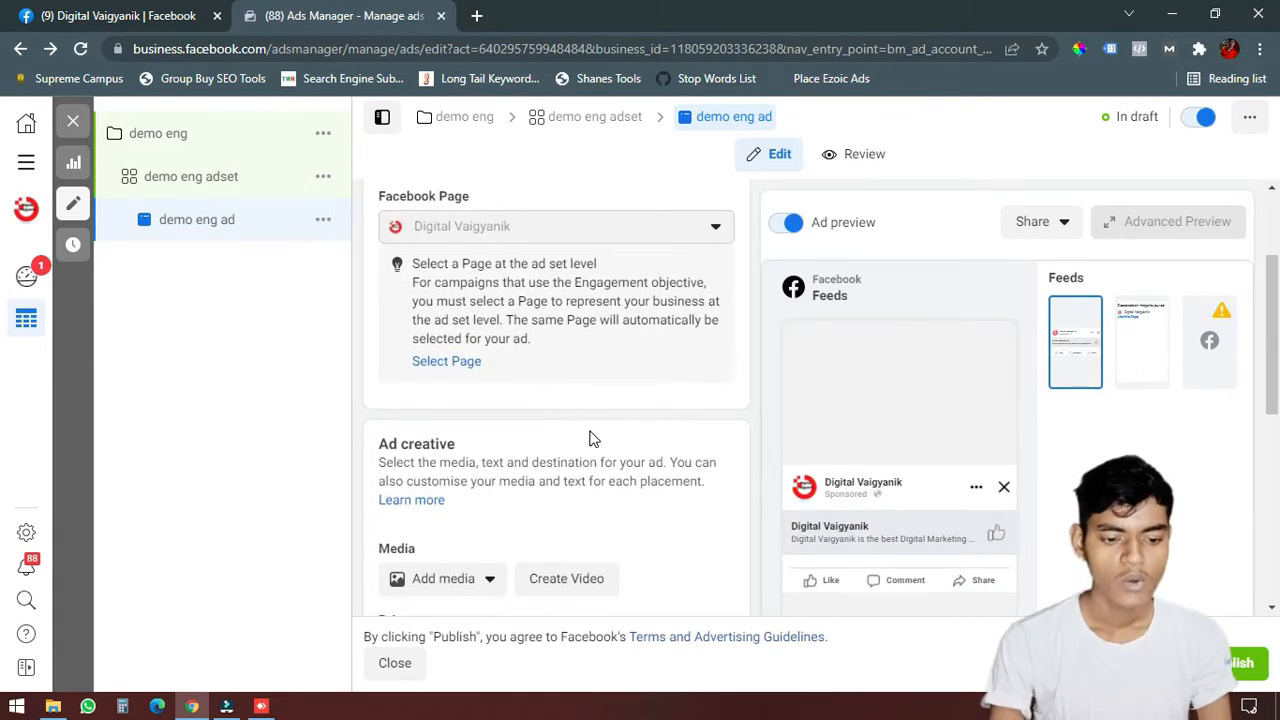
scroll(590, 438, "down", 1)
scroll(472, 355, "down", 2)
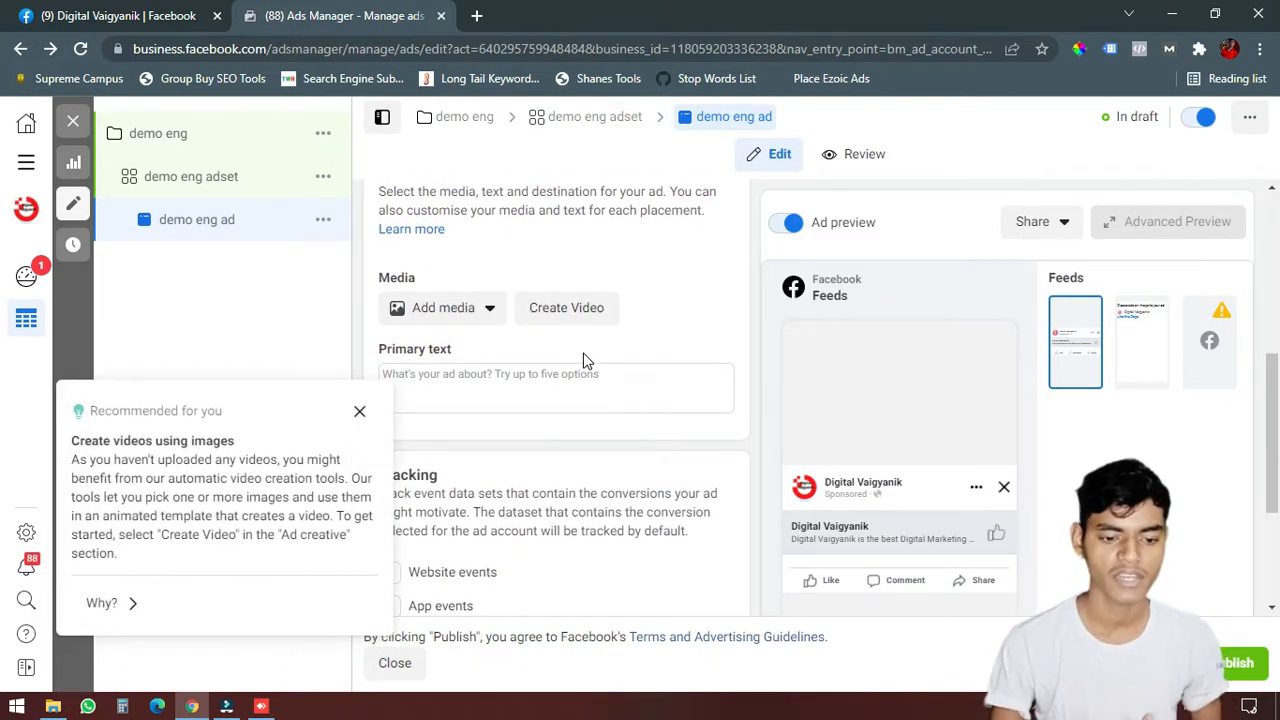
left_click(484, 320)
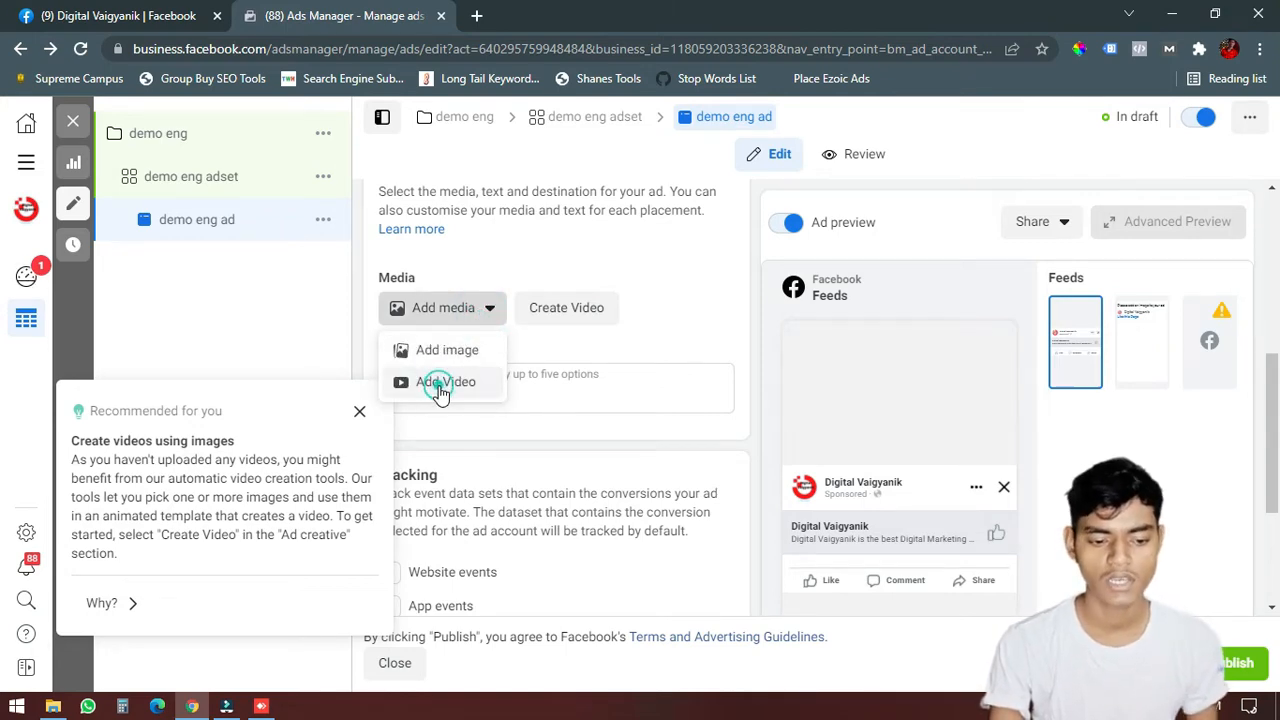
left_click(440, 385)
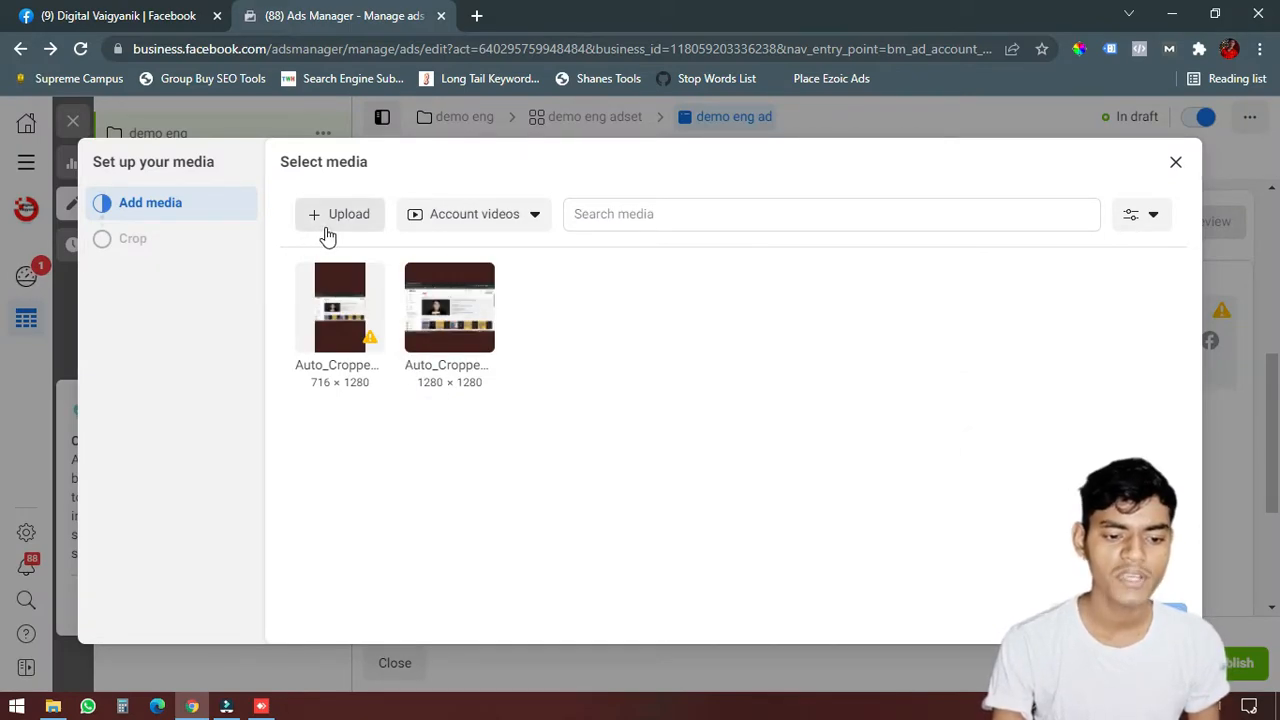
Step: Choose the first 1280 × 720 video from the Page videos as the ad's media
left_click(481, 220)
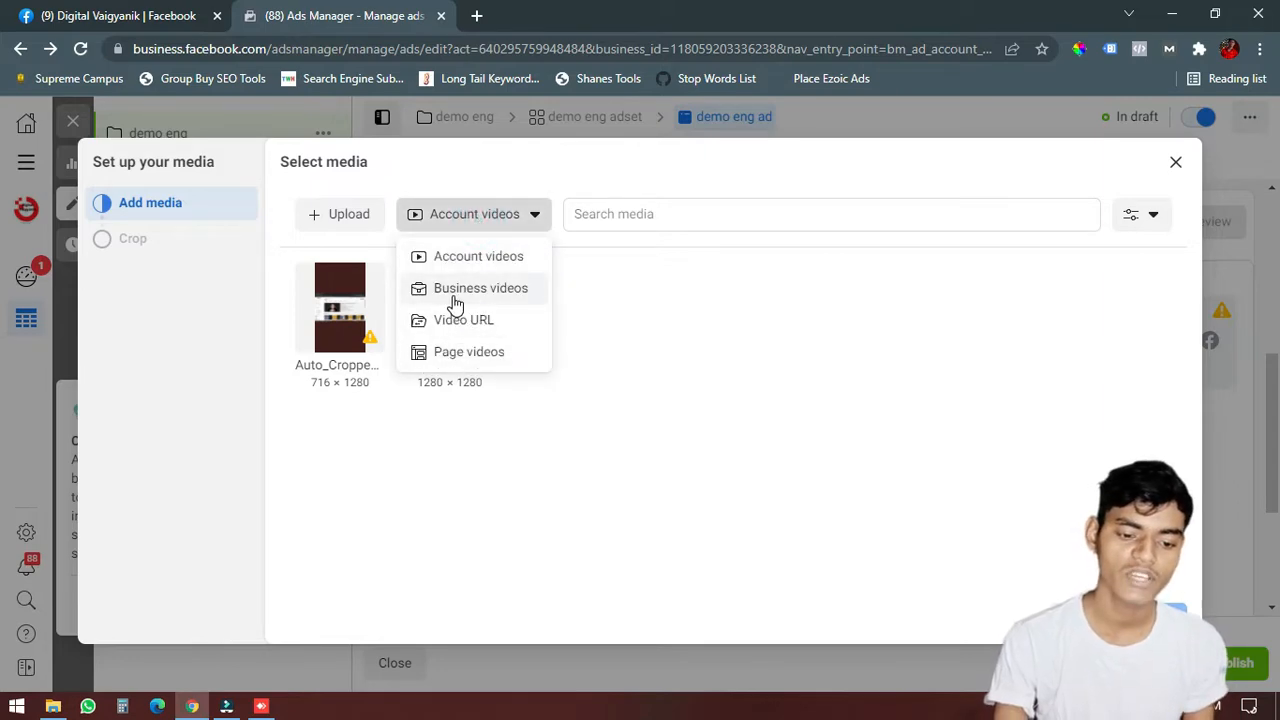
left_click(455, 355)
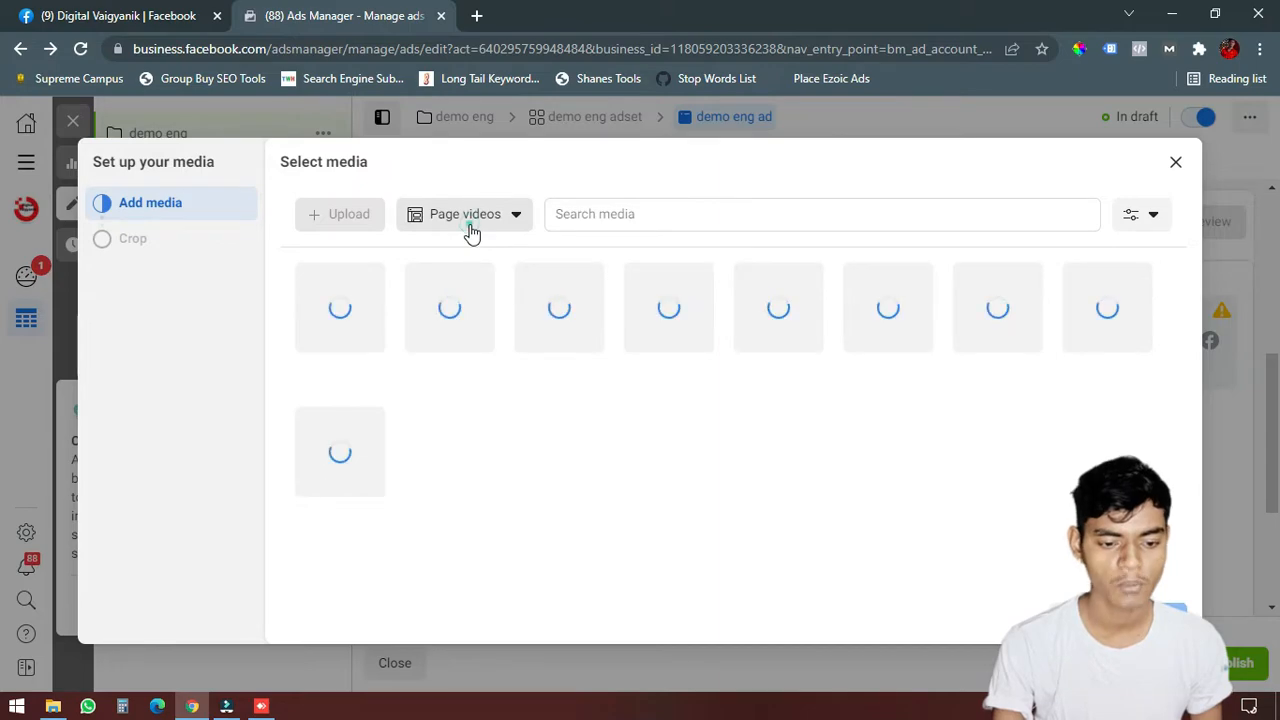
left_click(471, 230)
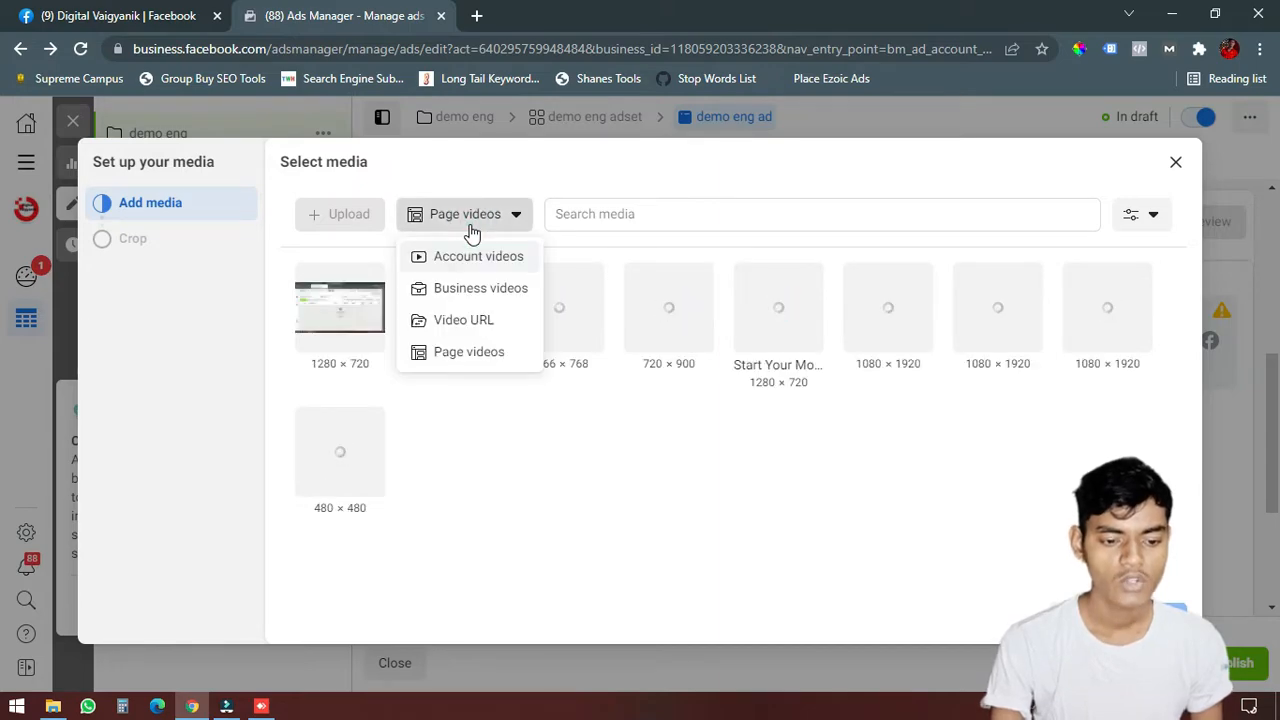
left_click(501, 467)
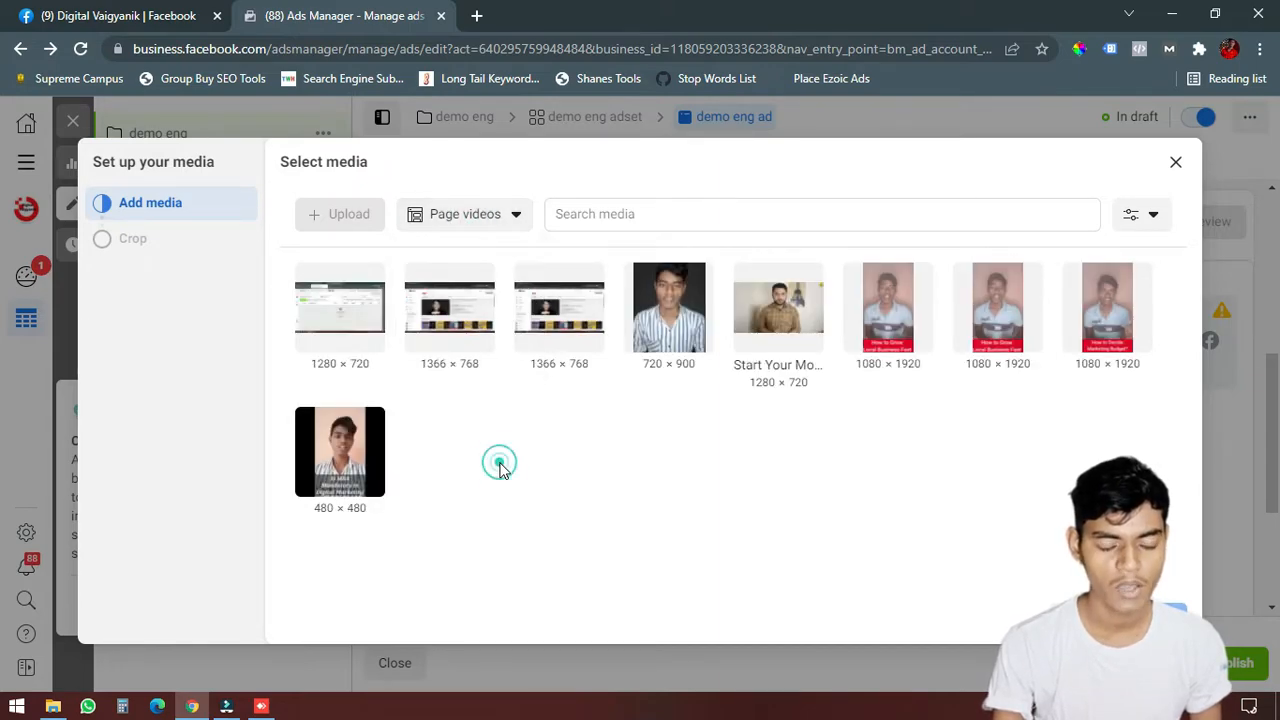
left_click(449, 316)
left_click(337, 314)
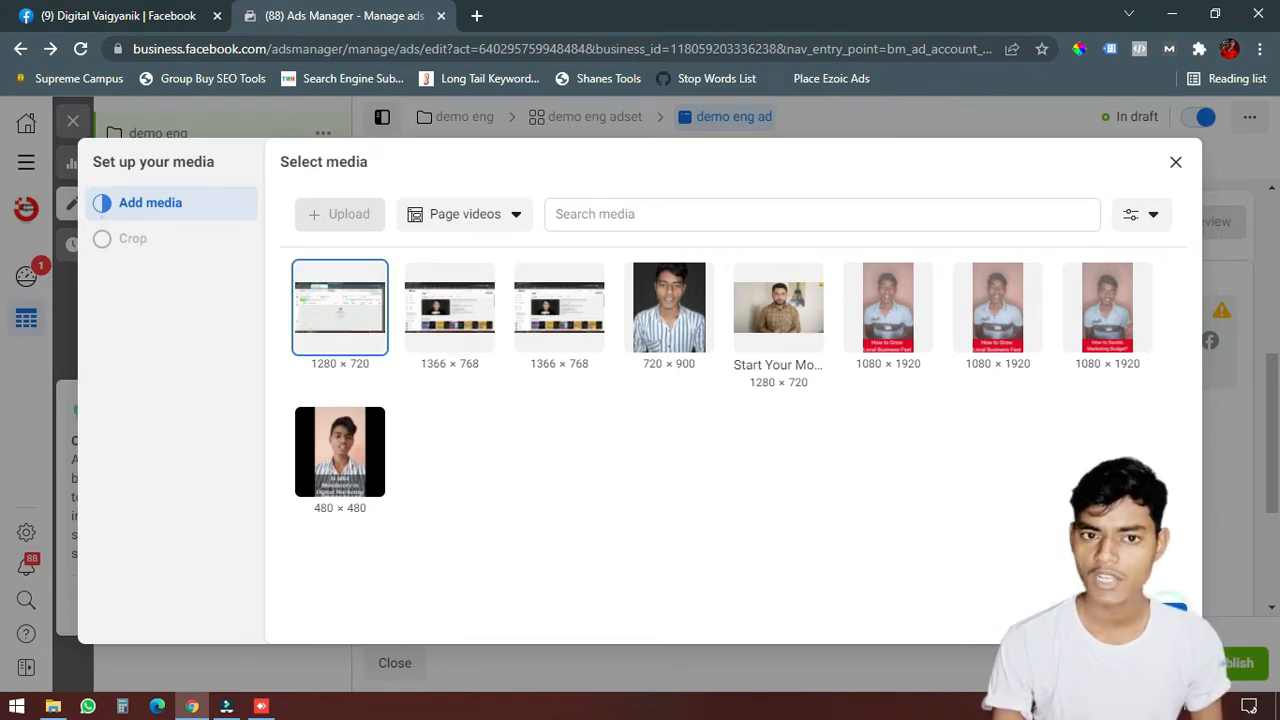
left_click(1162, 617)
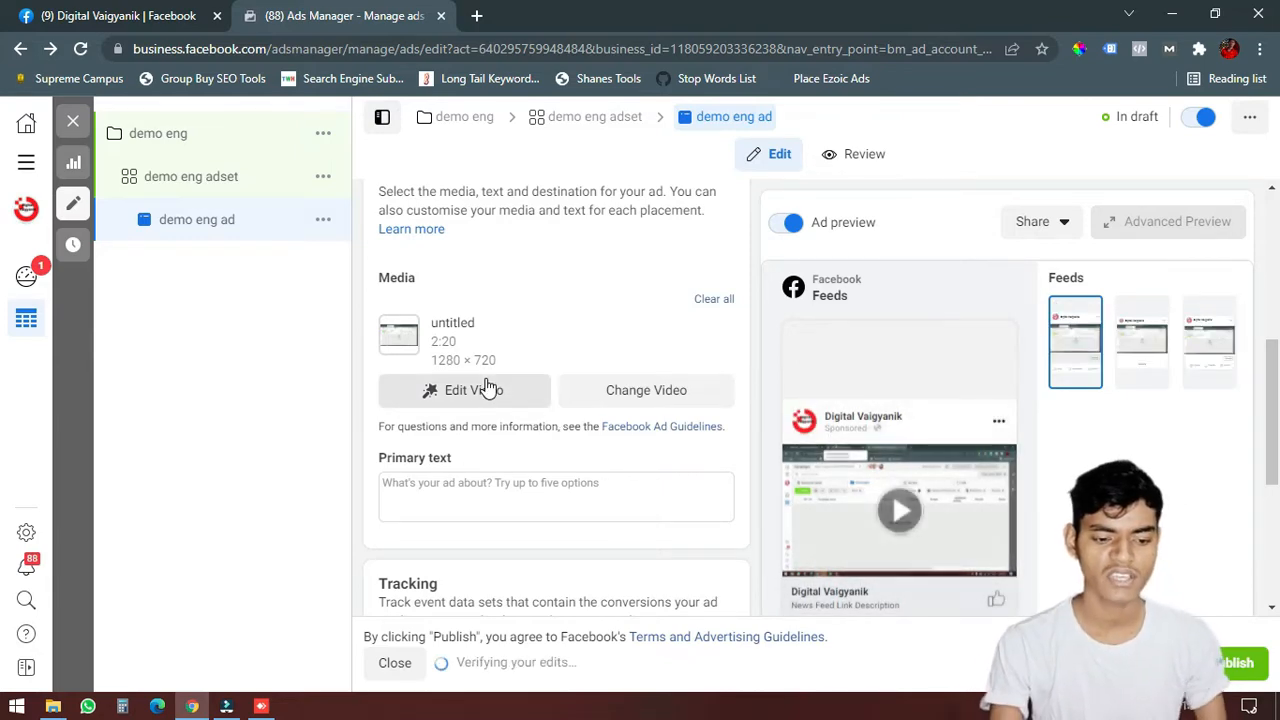
Step: Enter the ad's primary text on two lines: "To get more engaging content" and "like our facebook page"
scroll(543, 374, "down", 2)
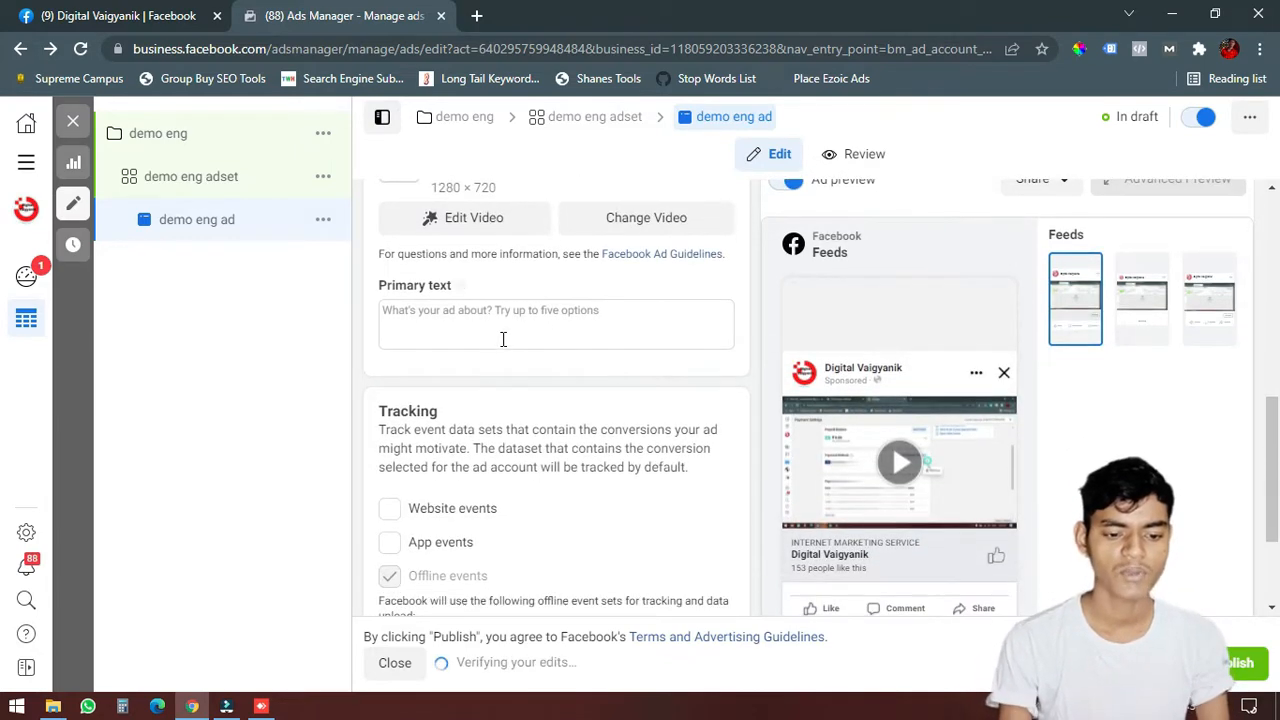
left_click(498, 334)
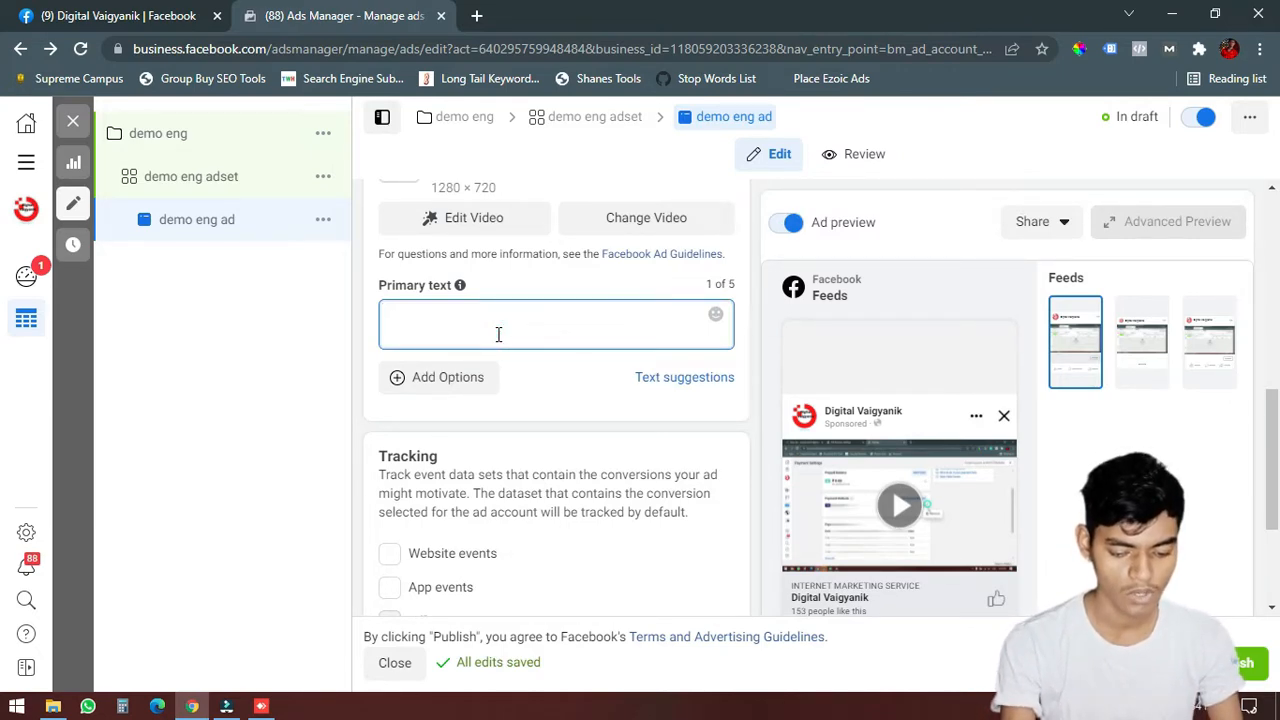
type("TO get more engagi")
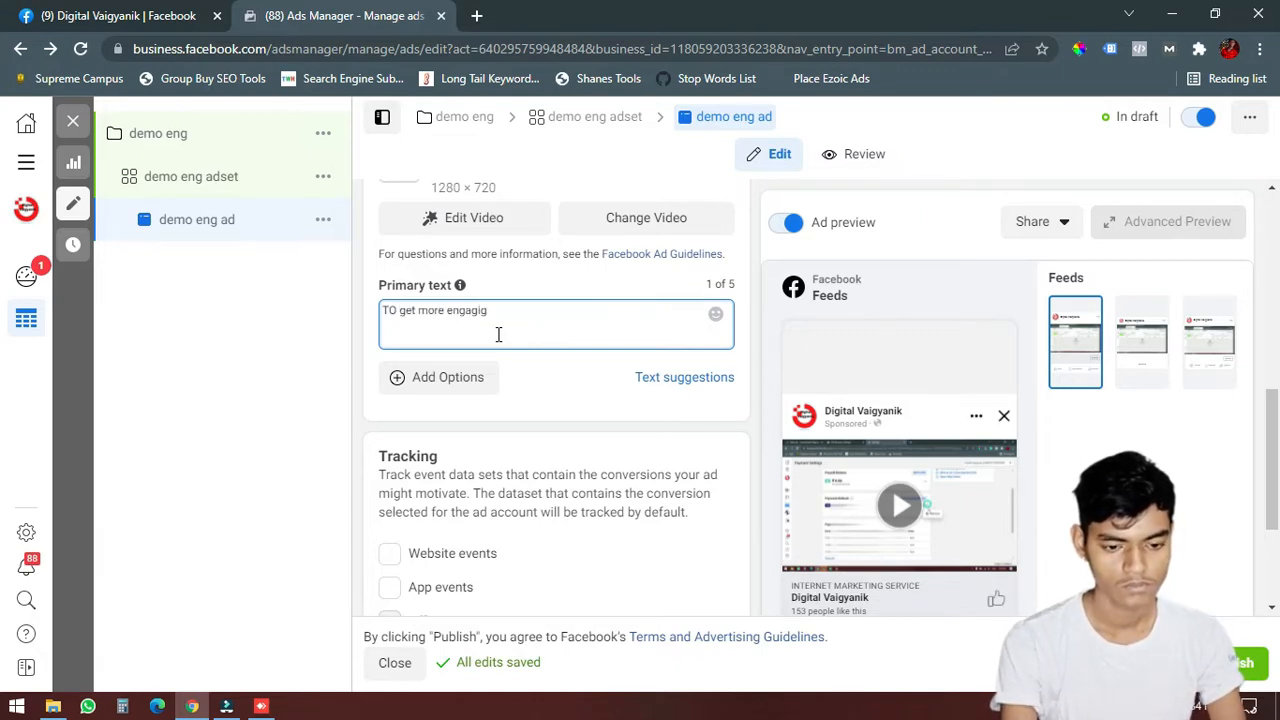
type("ng content")
key("Return")
type("like ")
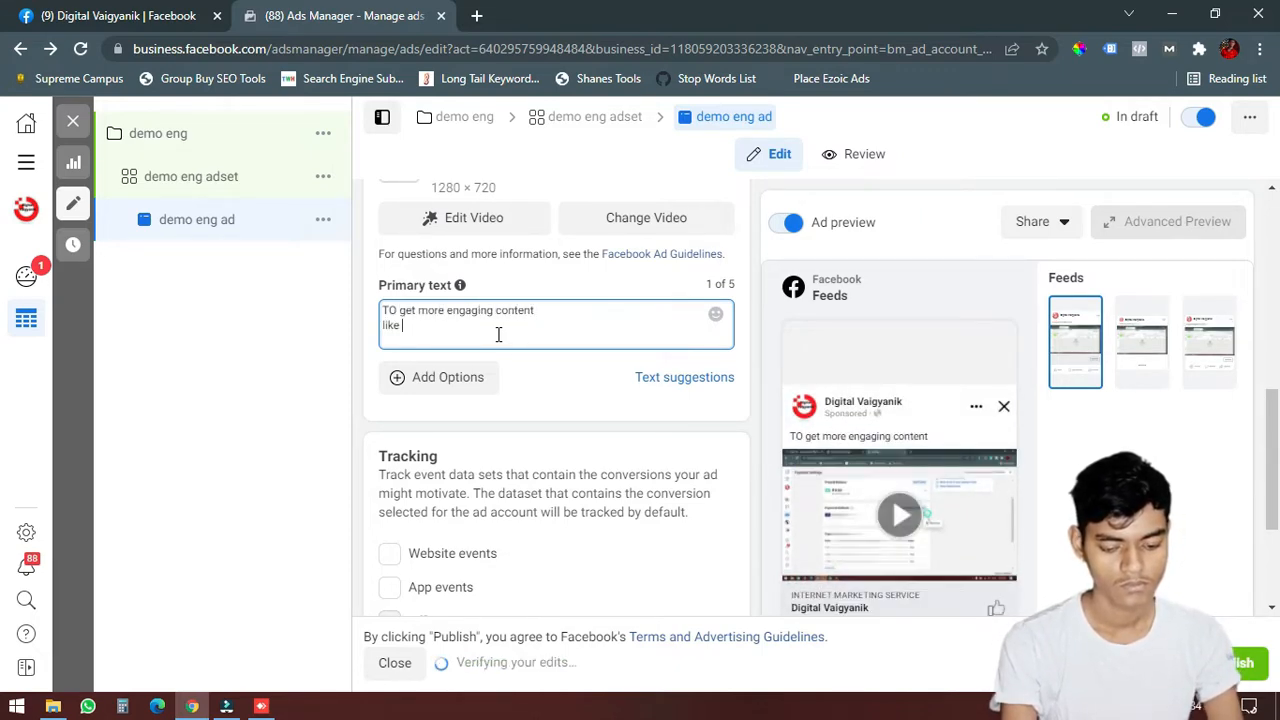
type("our facebook [age")
key("BackSpace")
key("BackSpace")
key("BackSpace")
key("BackSpace")
type("page")
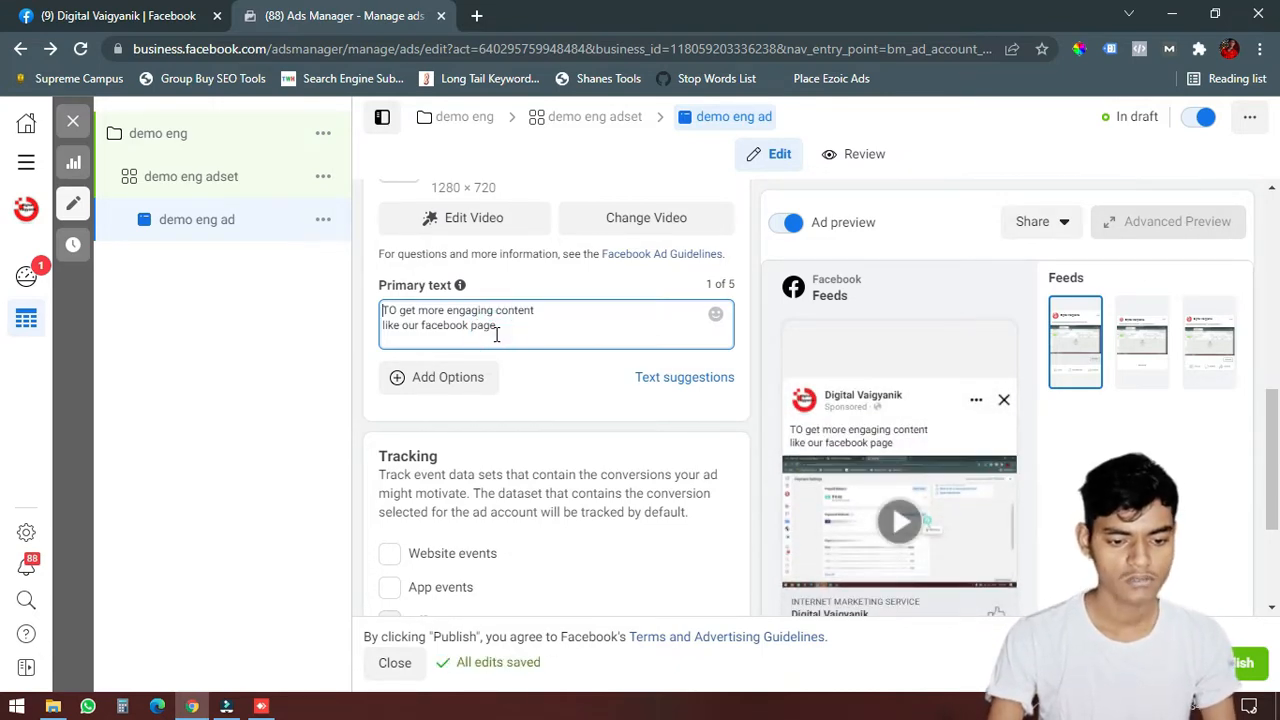
type("o")
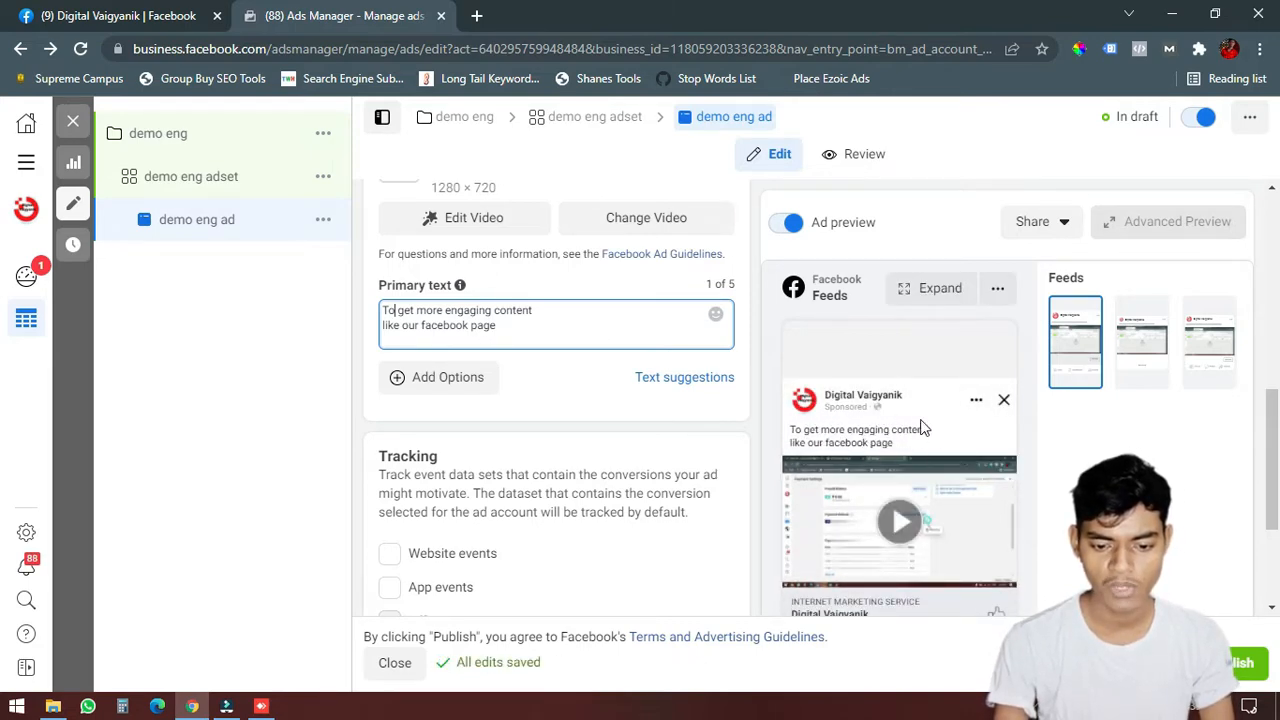
scroll(495, 400, "down", 2)
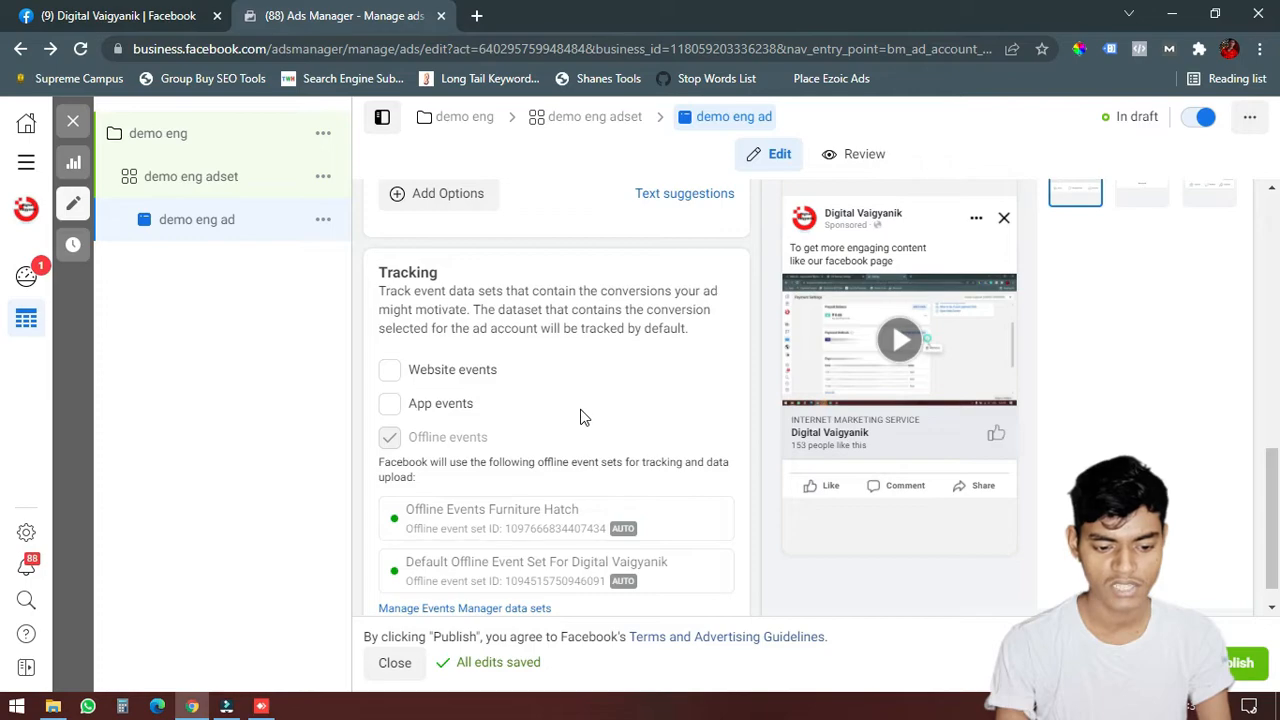
scroll(586, 420, "down", 1)
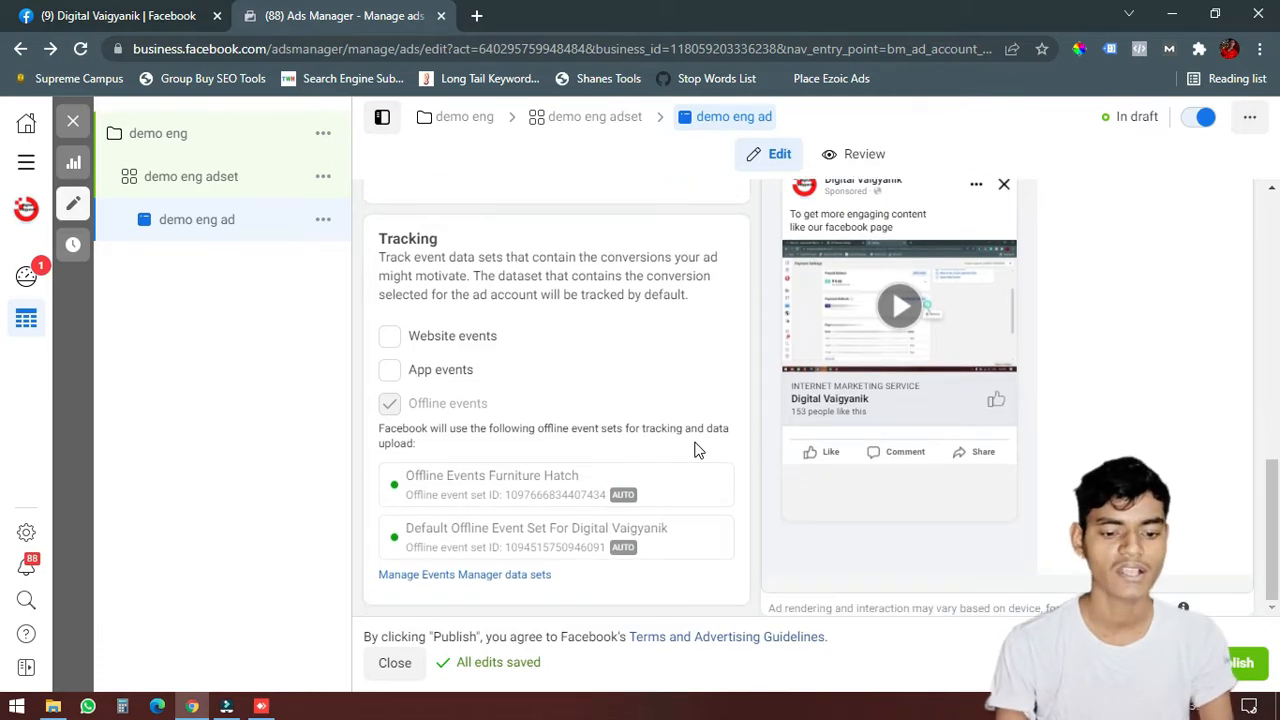
scroll(582, 376, "up", 10)
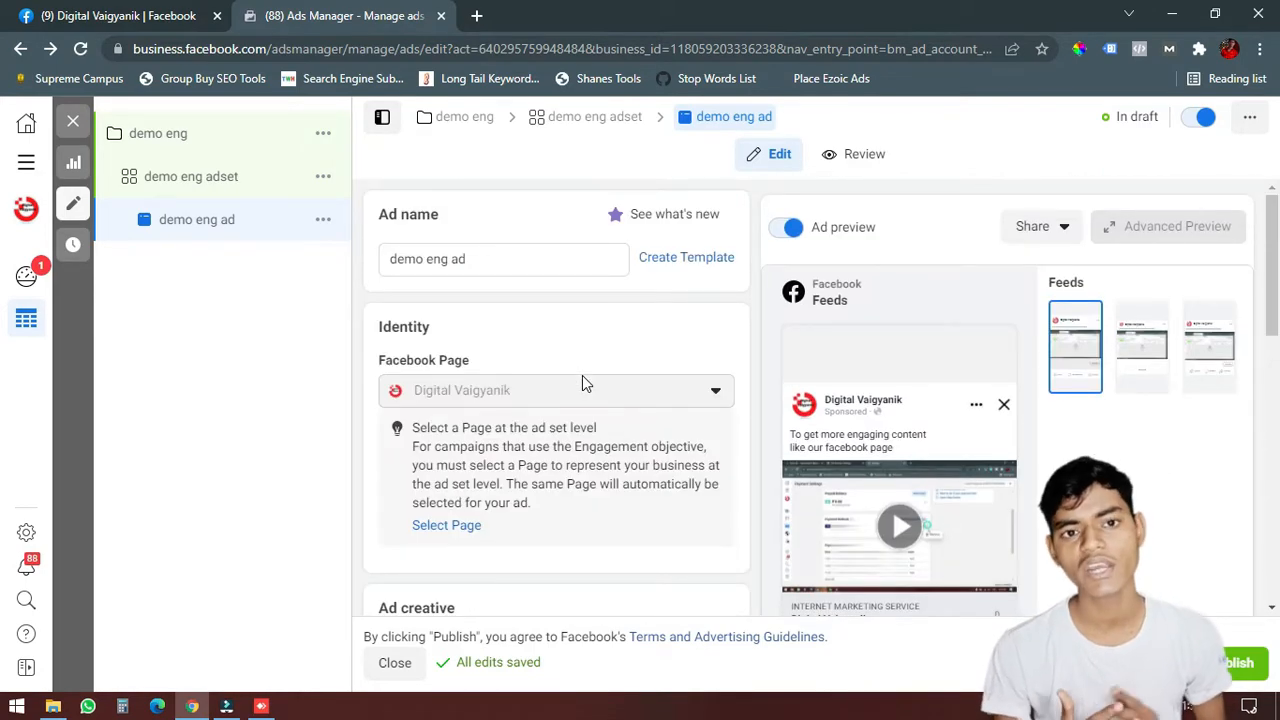